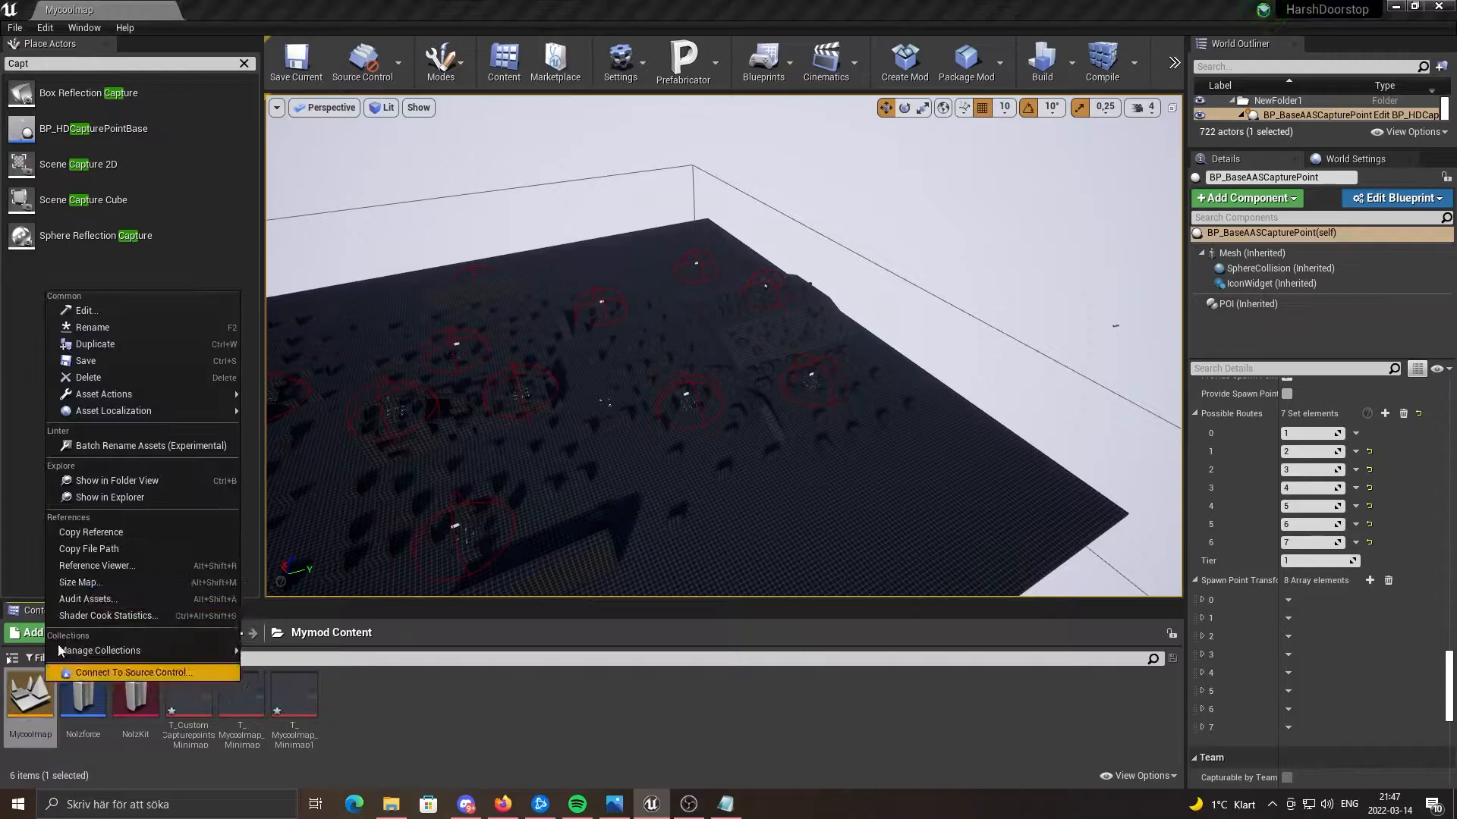
Duplicate the Mycoolmap level as Customcapturepoints and open the copy without saving the pending content.
{"action": "left_click", "coordinate": [139, 345]}
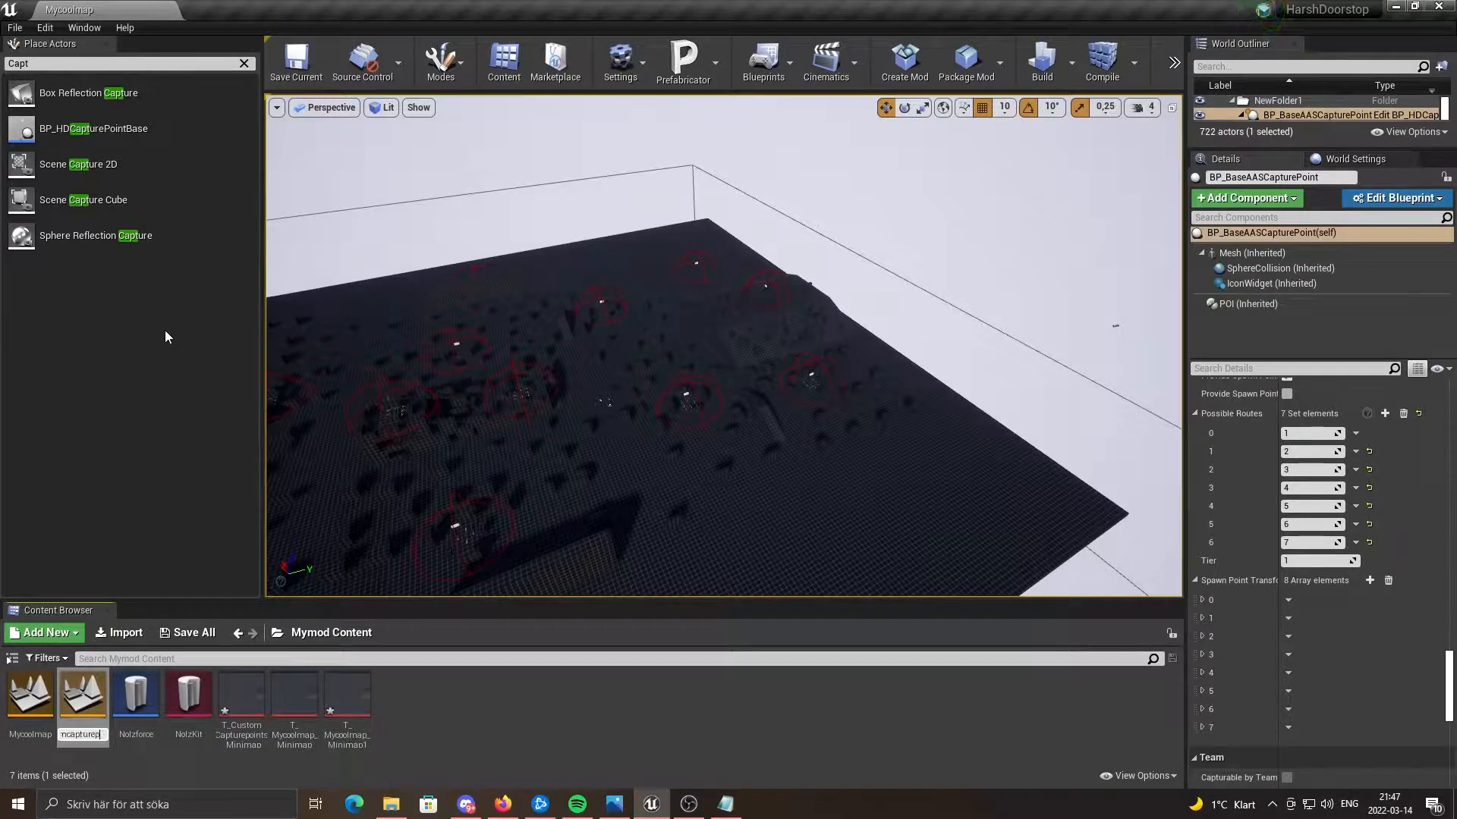
{"action": "key", "text": "Return"}
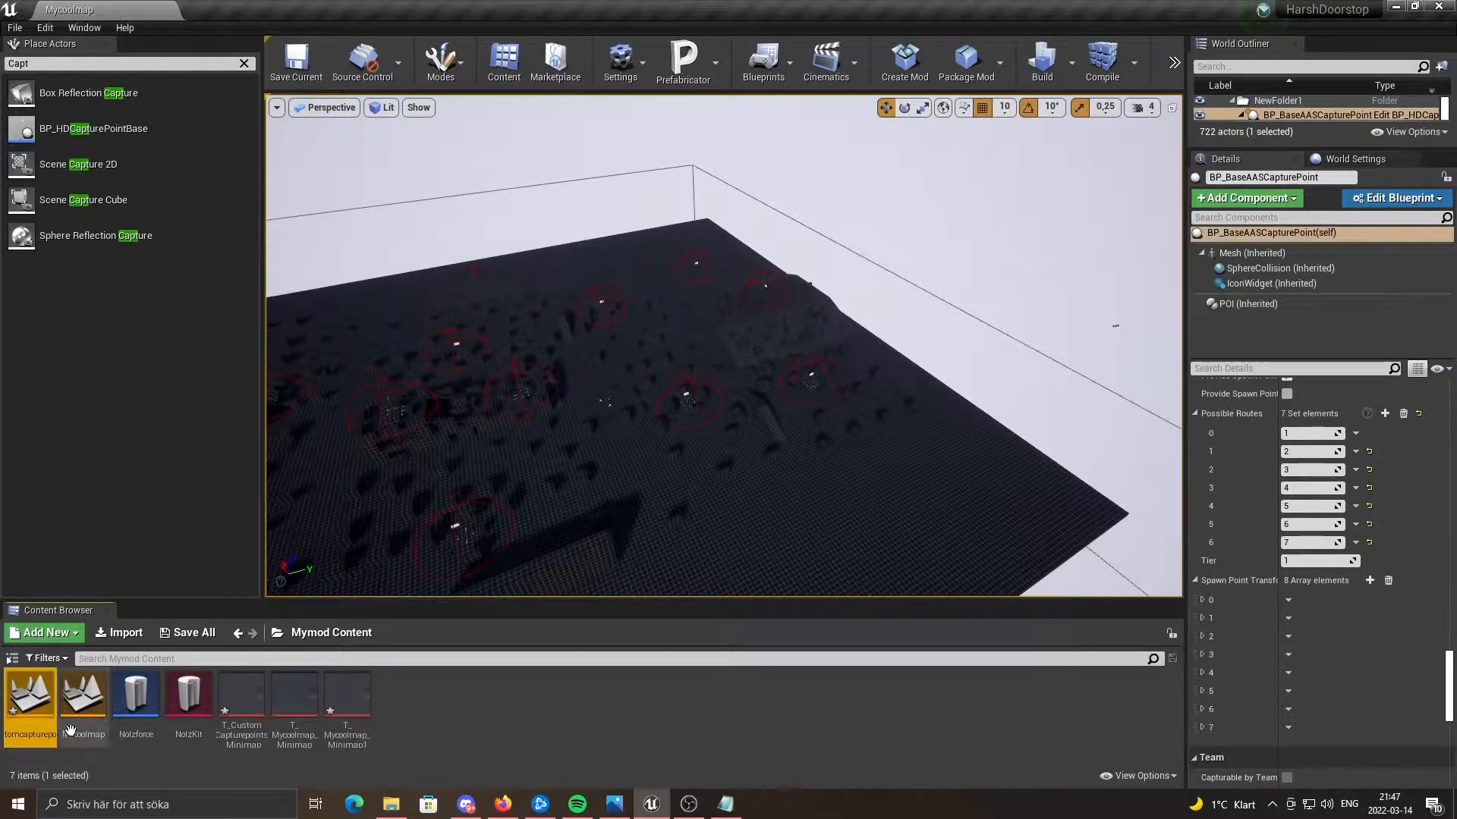
{"action": "double_click", "coordinate": [94, 704]}
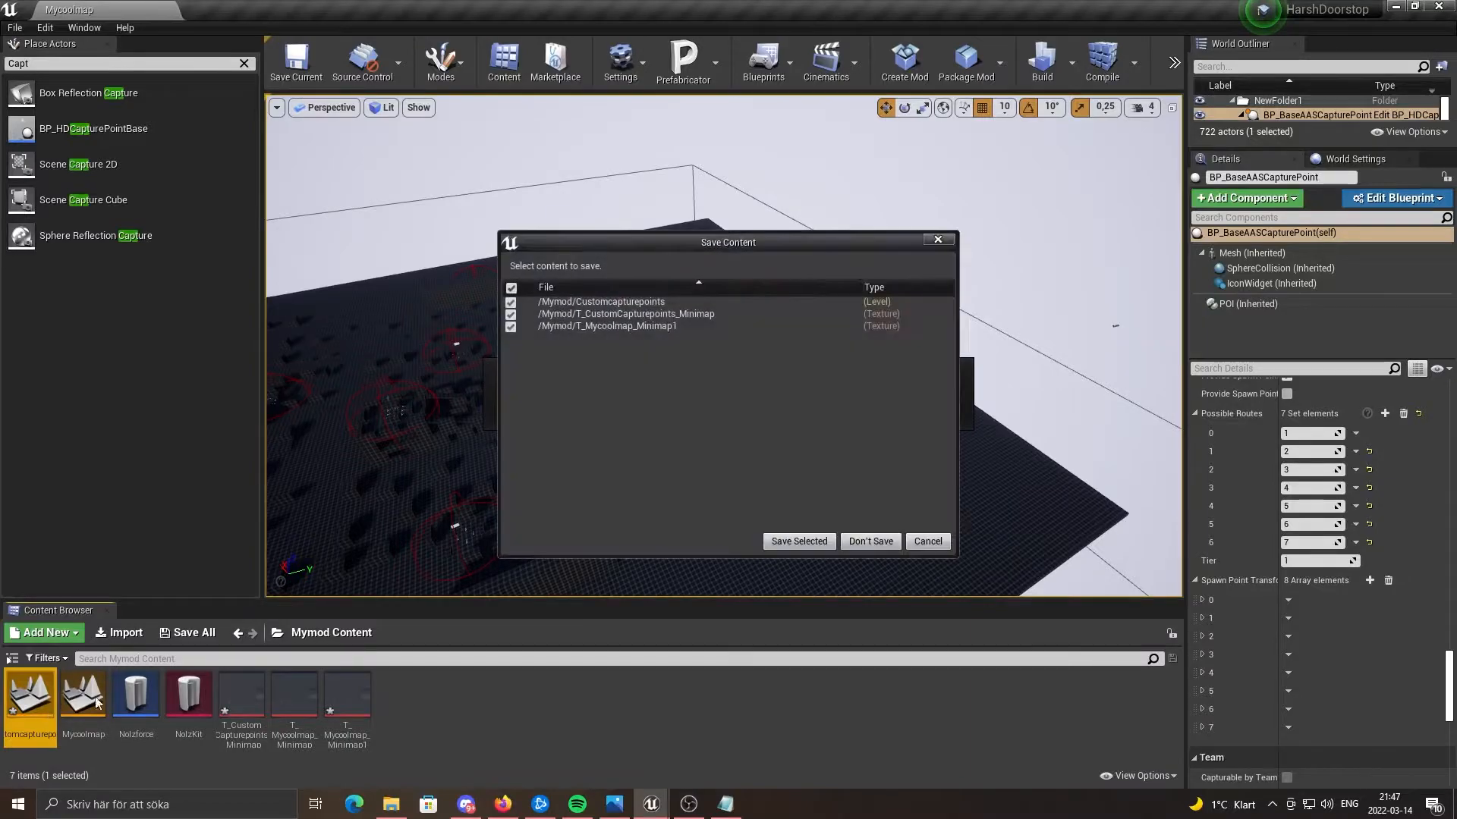
{"action": "left_click", "coordinate": [863, 543]}
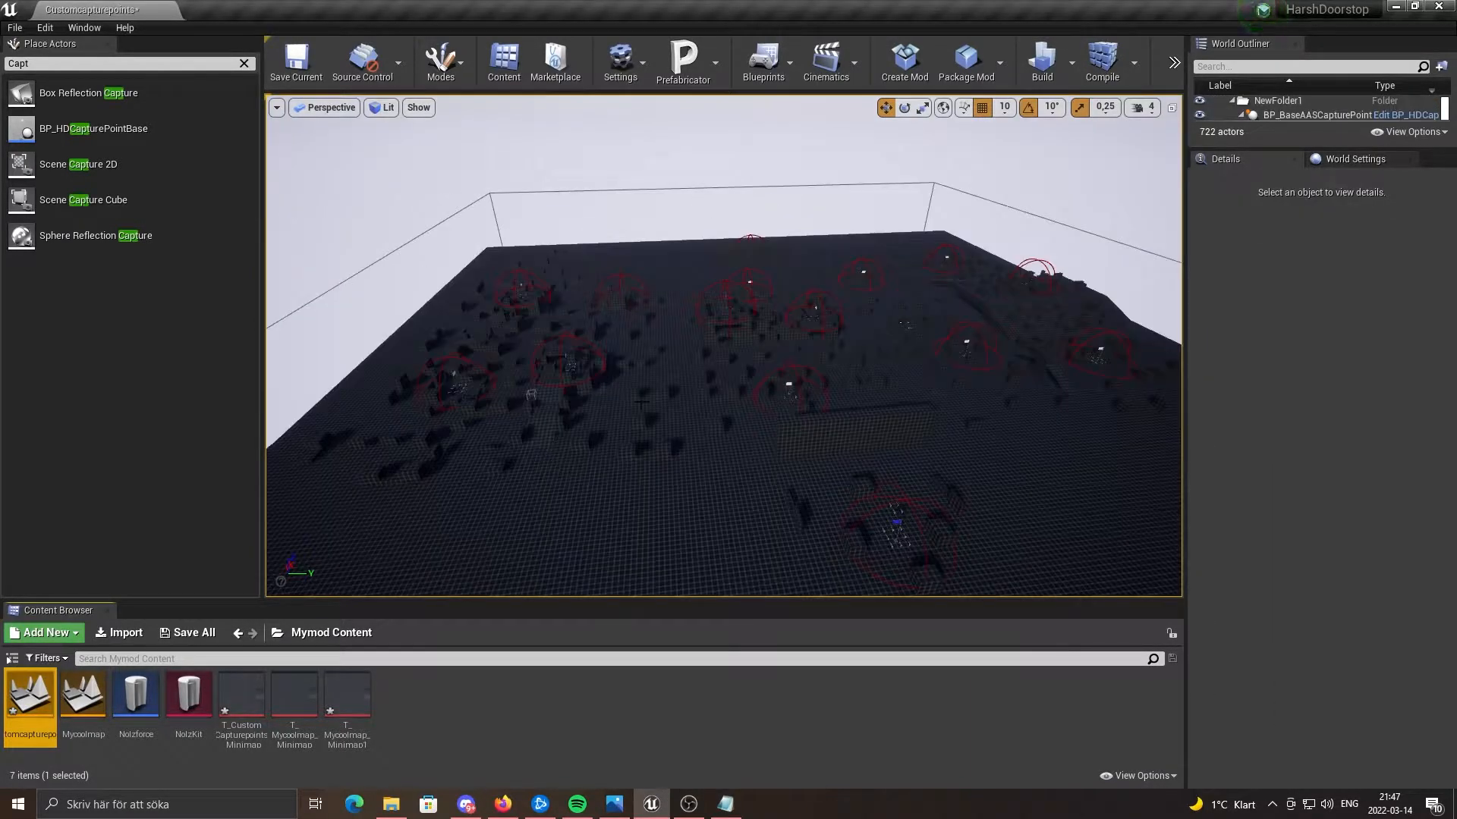
Look over the level's terrain and the existing capture points spread across the map.
{"action": "right_click_drag", "start_coordinate": [701, 367], "coordinate": [662, 426]}
{"action": "key", "text": "w"}
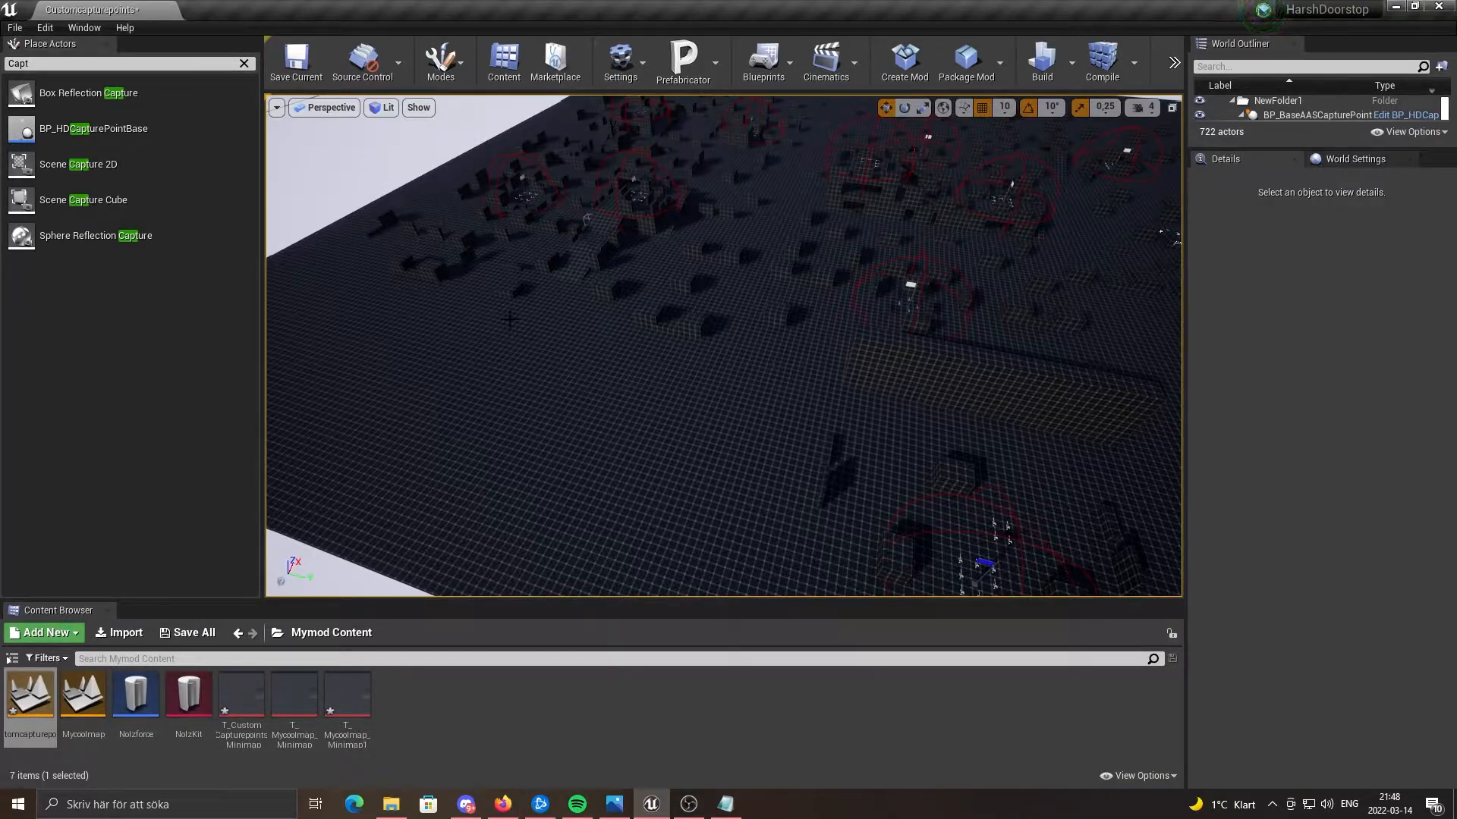
{"action": "right_click_drag", "start_coordinate": [514, 315], "coordinate": [575, 356]}
{"action": "key", "text": "w"}
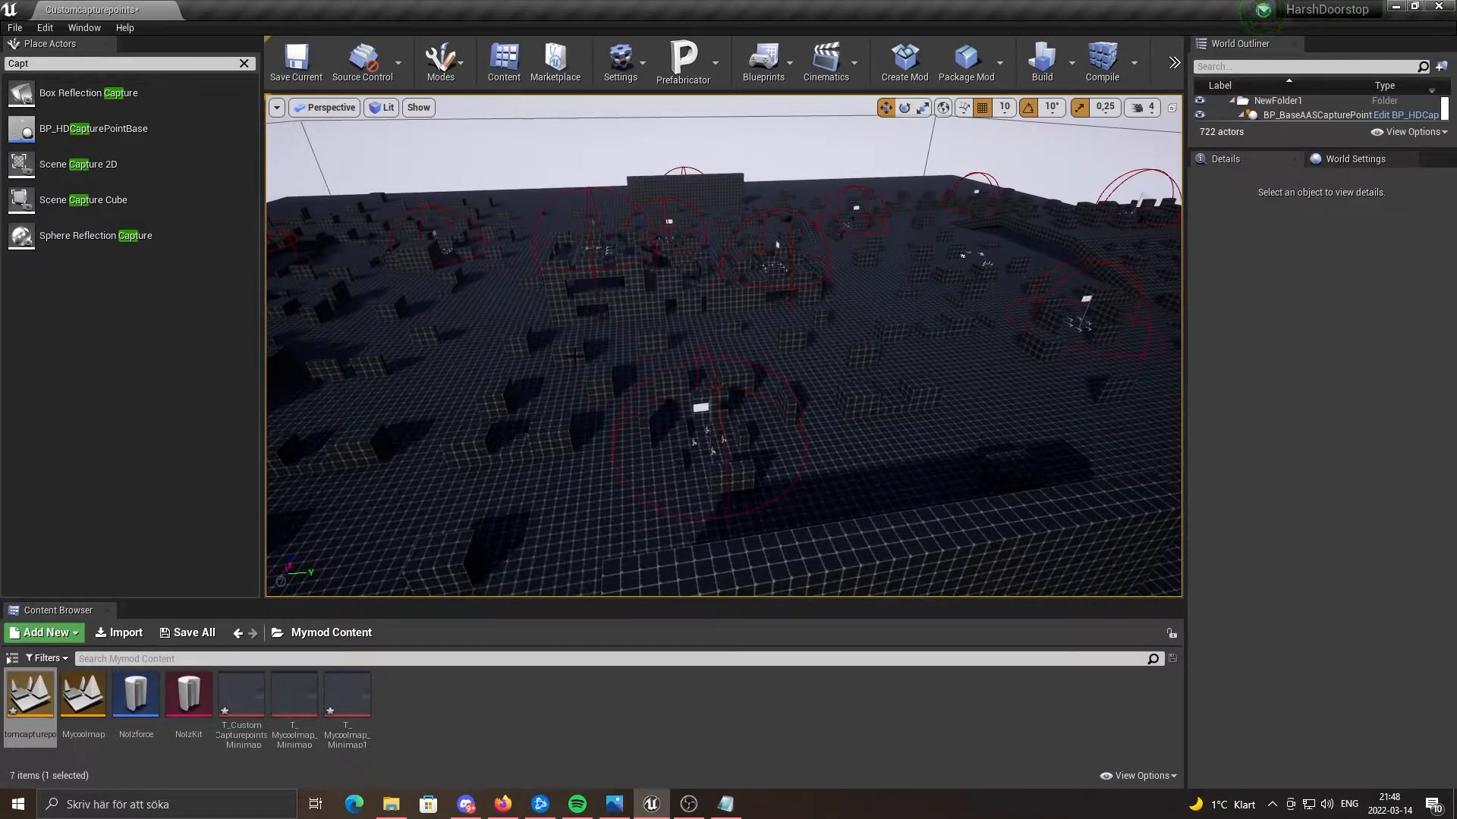
{"action": "right_click_drag", "start_coordinate": [575, 355], "coordinate": [590, 403]}
{"action": "key", "text": "s"}
{"action": "key", "text": "w"}
{"action": "left_click", "coordinate": [706, 357]}
{"action": "right_click_drag", "start_coordinate": [707, 365], "coordinate": [707, 364]}
{"action": "key", "text": "w"}
{"action": "key", "text": "s"}
{"action": "right_click_drag", "start_coordinate": [673, 409], "coordinate": [684, 303]}
{"action": "key", "text": "w"}
{"action": "left_click", "coordinate": [659, 267]}
{"action": "key", "text": "s"}
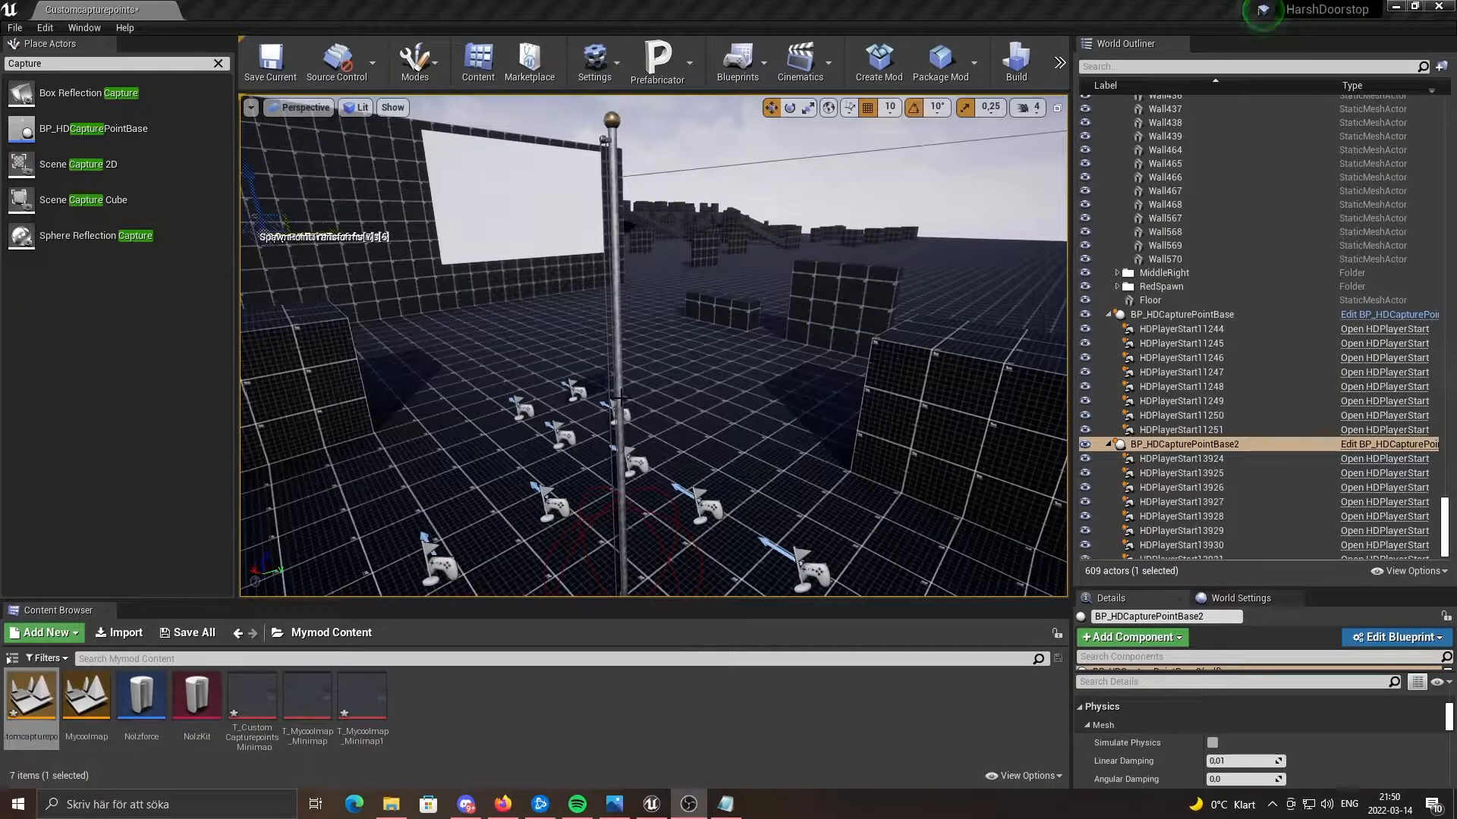
Select the BP_HDCapturePointBase flag, enlarge its details area, and bring up the Capture Settings with Possible Routes and Tier.
{"action": "left_click", "coordinate": [618, 398]}
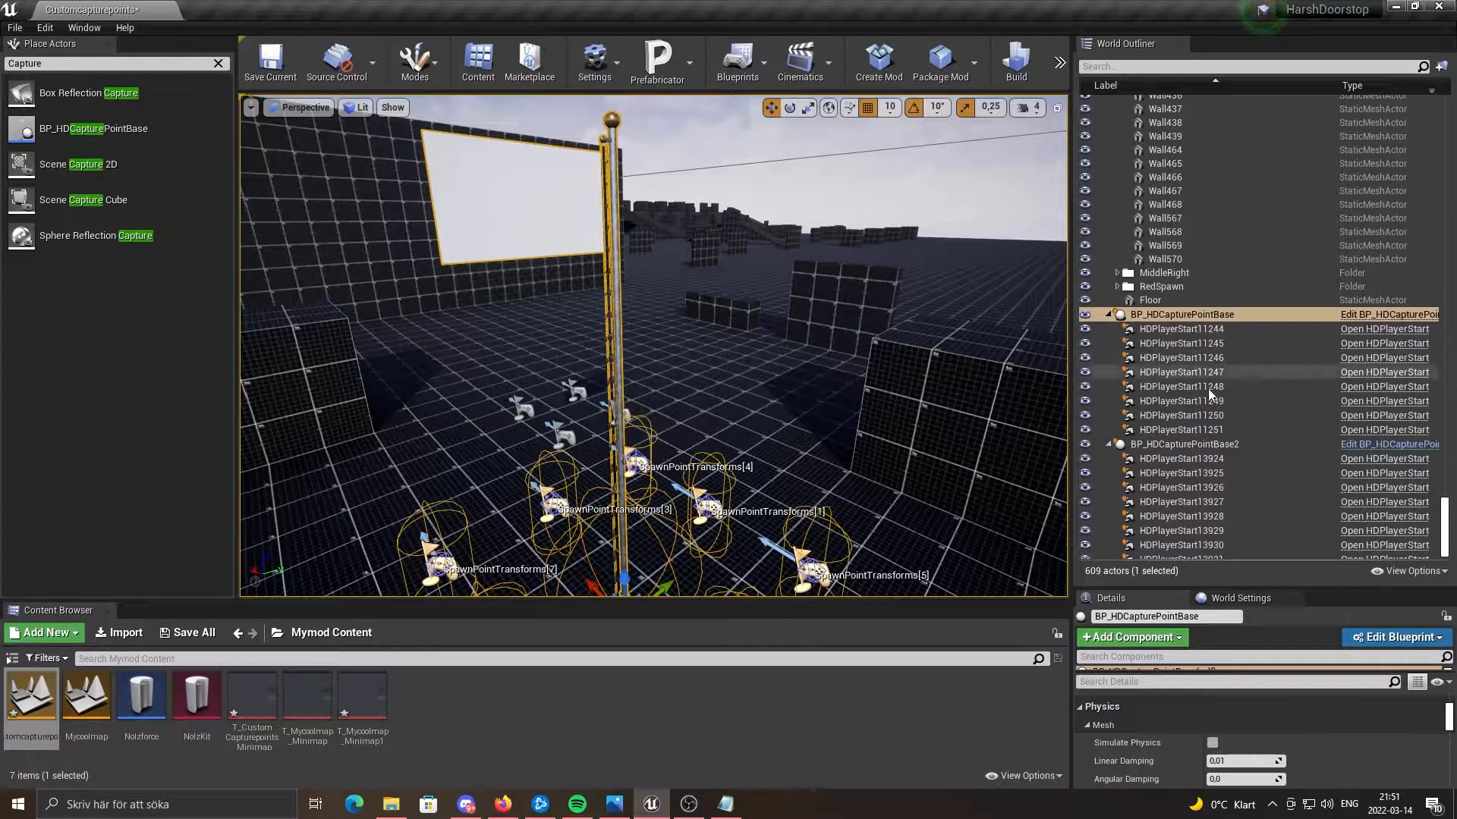
{"action": "left_click_drag", "start_coordinate": [1203, 588], "coordinate": [1203, 208]}
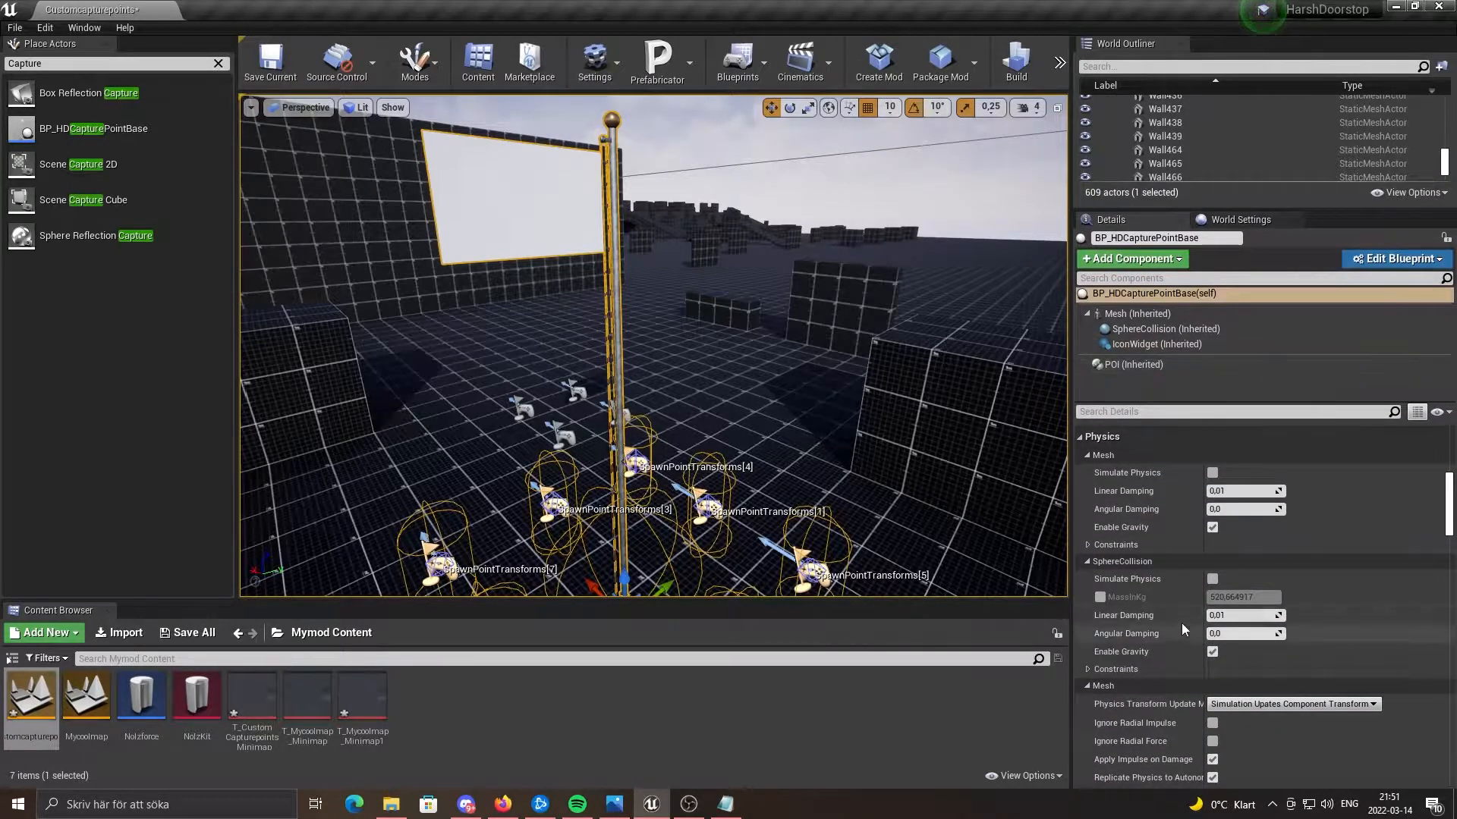
{"action": "scroll", "coordinate": [1165, 616], "scroll_direction": "down", "scroll_amount": 10}
{"action": "scroll", "coordinate": [1167, 613], "scroll_direction": "down", "scroll_amount": 10}
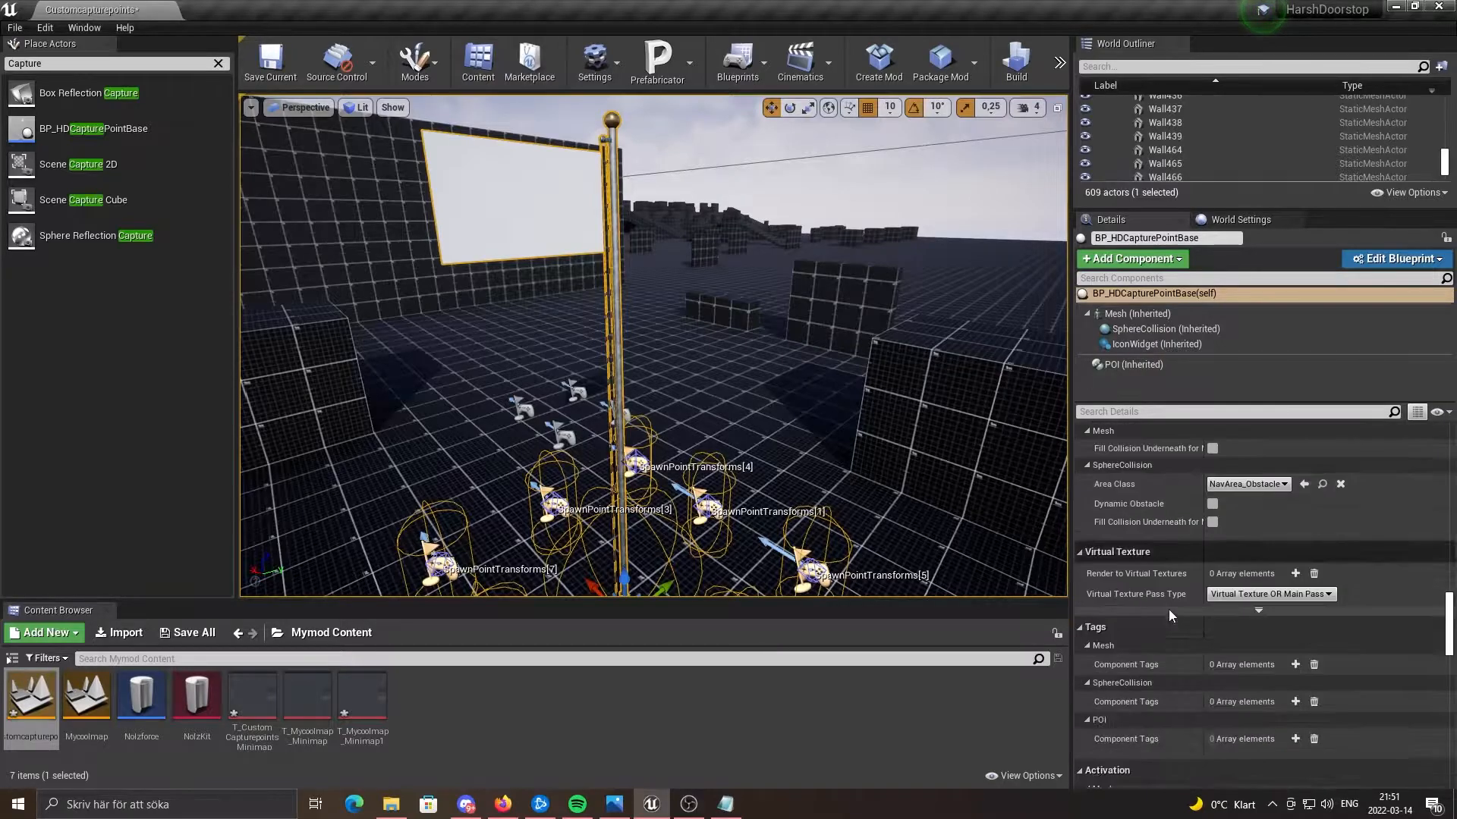
{"action": "scroll", "coordinate": [1153, 590], "scroll_direction": "down", "scroll_amount": 5}
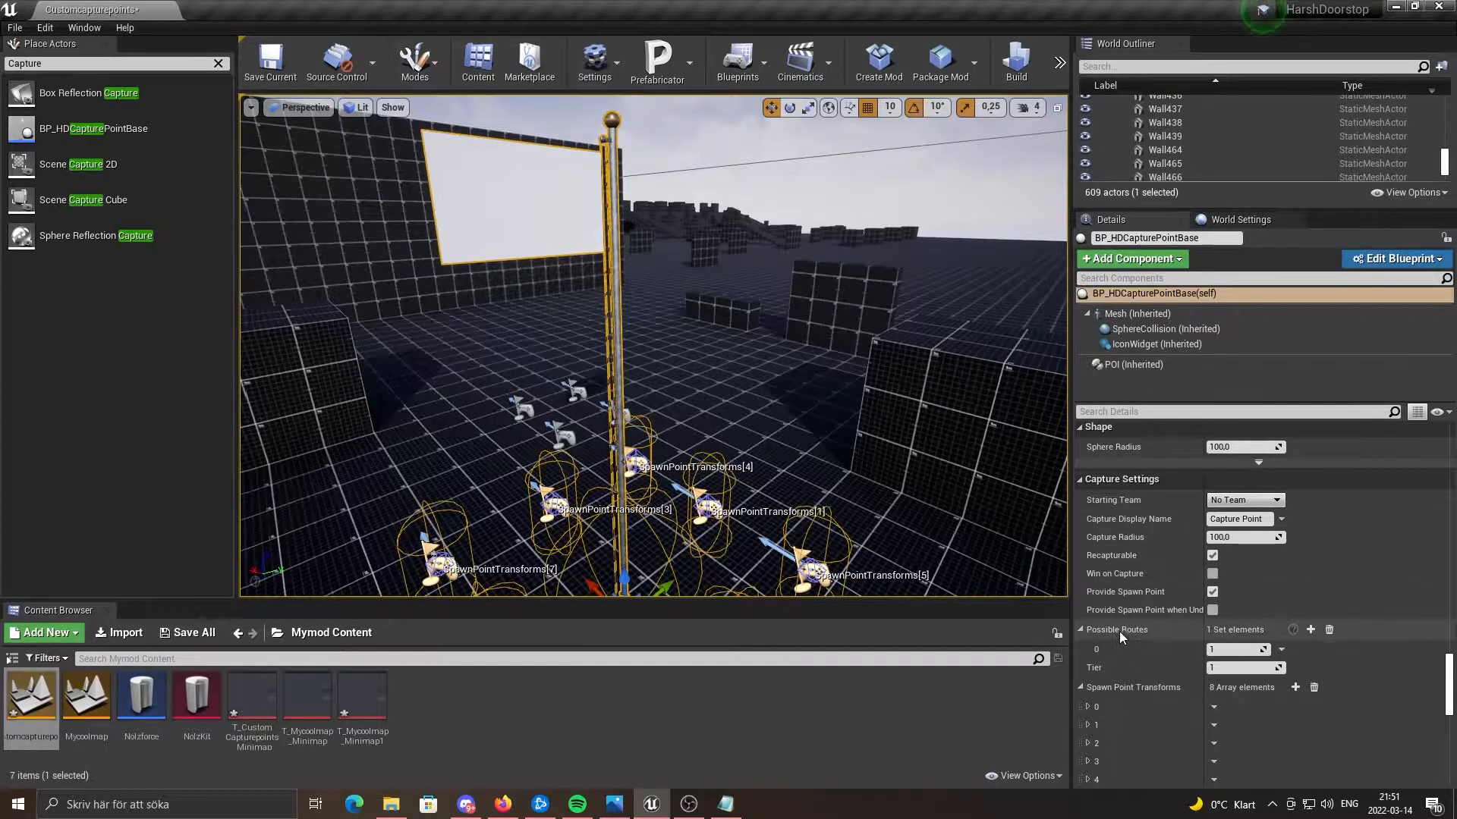
Examine where the selected capture point sits relative to its surroundings and the rest of the map.
{"action": "key", "text": "s"}
{"action": "mouse_move", "coordinate": [643, 349]}
{"action": "right_mouse_down"}
{"action": "mouse_move", "coordinate": [644, 394]}
{"action": "mouse_move", "coordinate": [635, 364]}
{"action": "right_mouse_up"}
{"action": "key", "text": "w"}
{"action": "right_click_drag", "start_coordinate": [685, 261], "coordinate": [685, 261]}
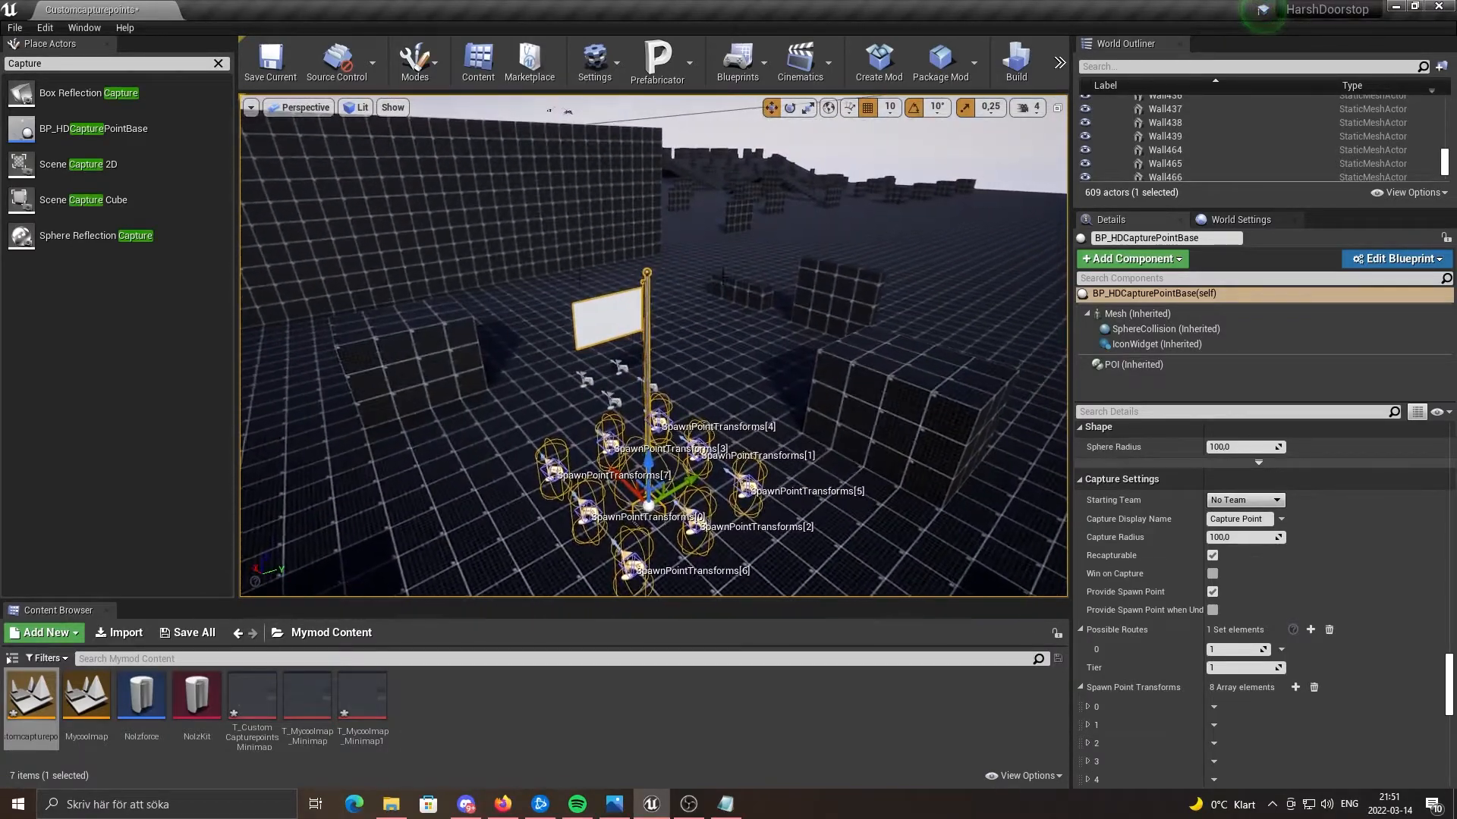
{"action": "key", "text": "w"}
{"action": "mouse_move", "coordinate": [680, 355]}
{"action": "right_mouse_down"}
{"action": "mouse_move", "coordinate": [750, 393]}
{"action": "mouse_move", "coordinate": [645, 383]}
{"action": "mouse_move", "coordinate": [642, 361]}
{"action": "mouse_move", "coordinate": [667, 372]}
{"action": "right_mouse_up"}
{"action": "key", "text": "s"}
{"action": "key", "text": "s"}
{"action": "key", "text": "w"}
{"action": "key", "text": "w"}
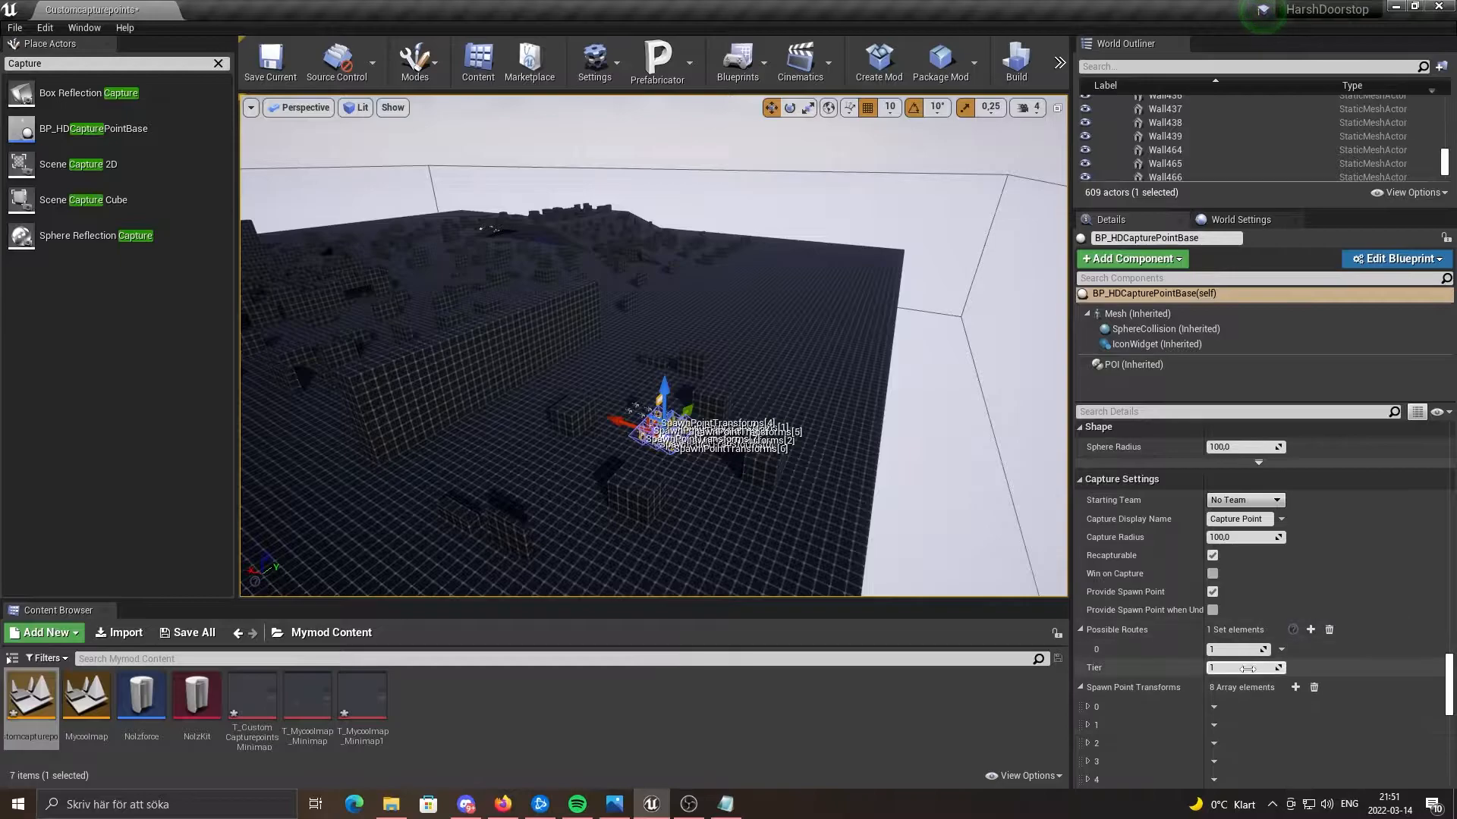
Add a second Possible Routes element with value 2 to the selected capture point.
{"action": "left_click", "coordinate": [1308, 631]}
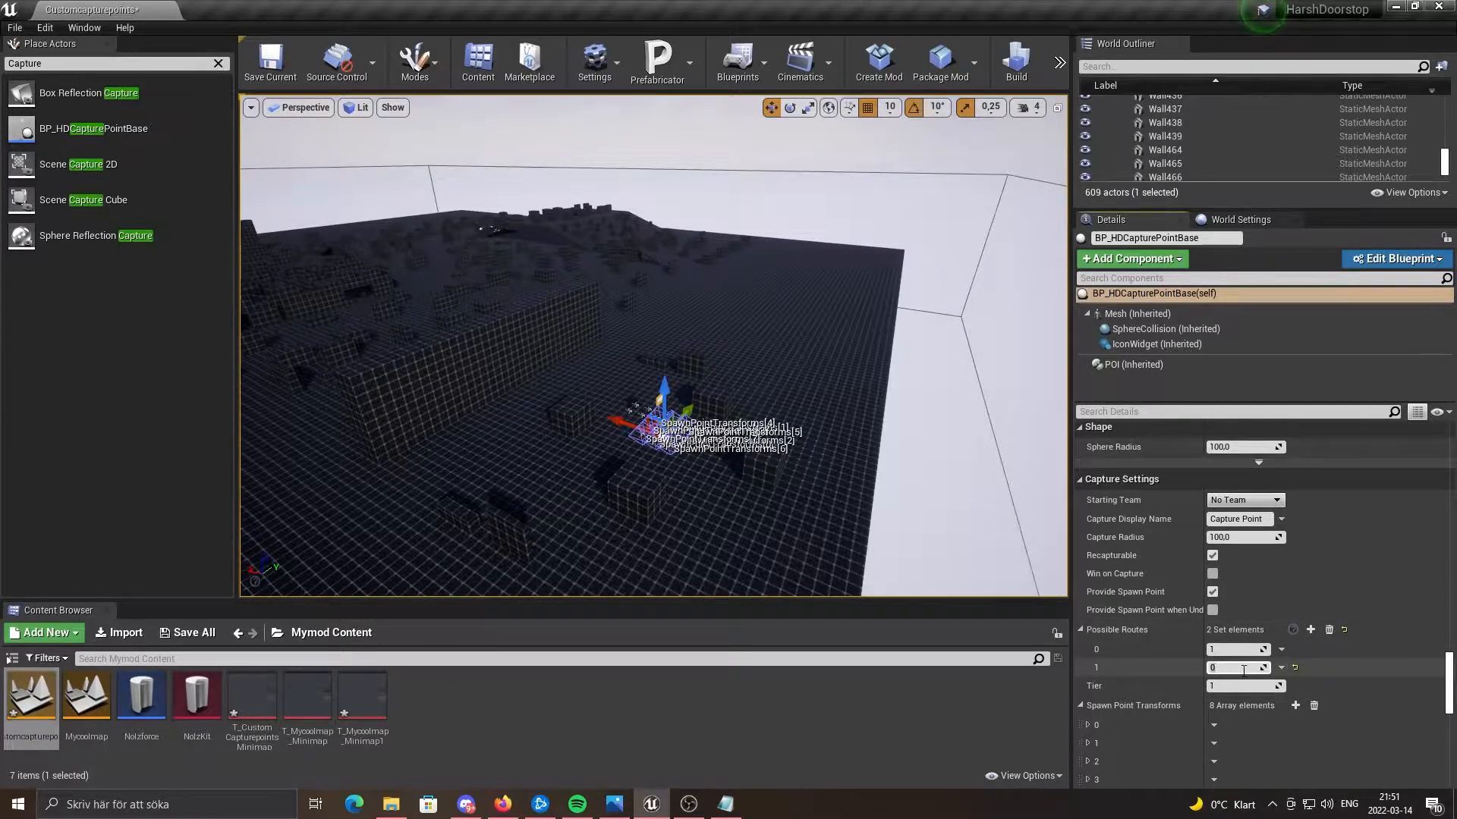
{"action": "key", "text": "w"}
{"action": "right_click_drag", "start_coordinate": [767, 410], "coordinate": [781, 486]}
{"action": "right_click_drag", "start_coordinate": [690, 375], "coordinate": [664, 305]}
{"action": "key", "text": "s"}
{"action": "key", "text": "s"}
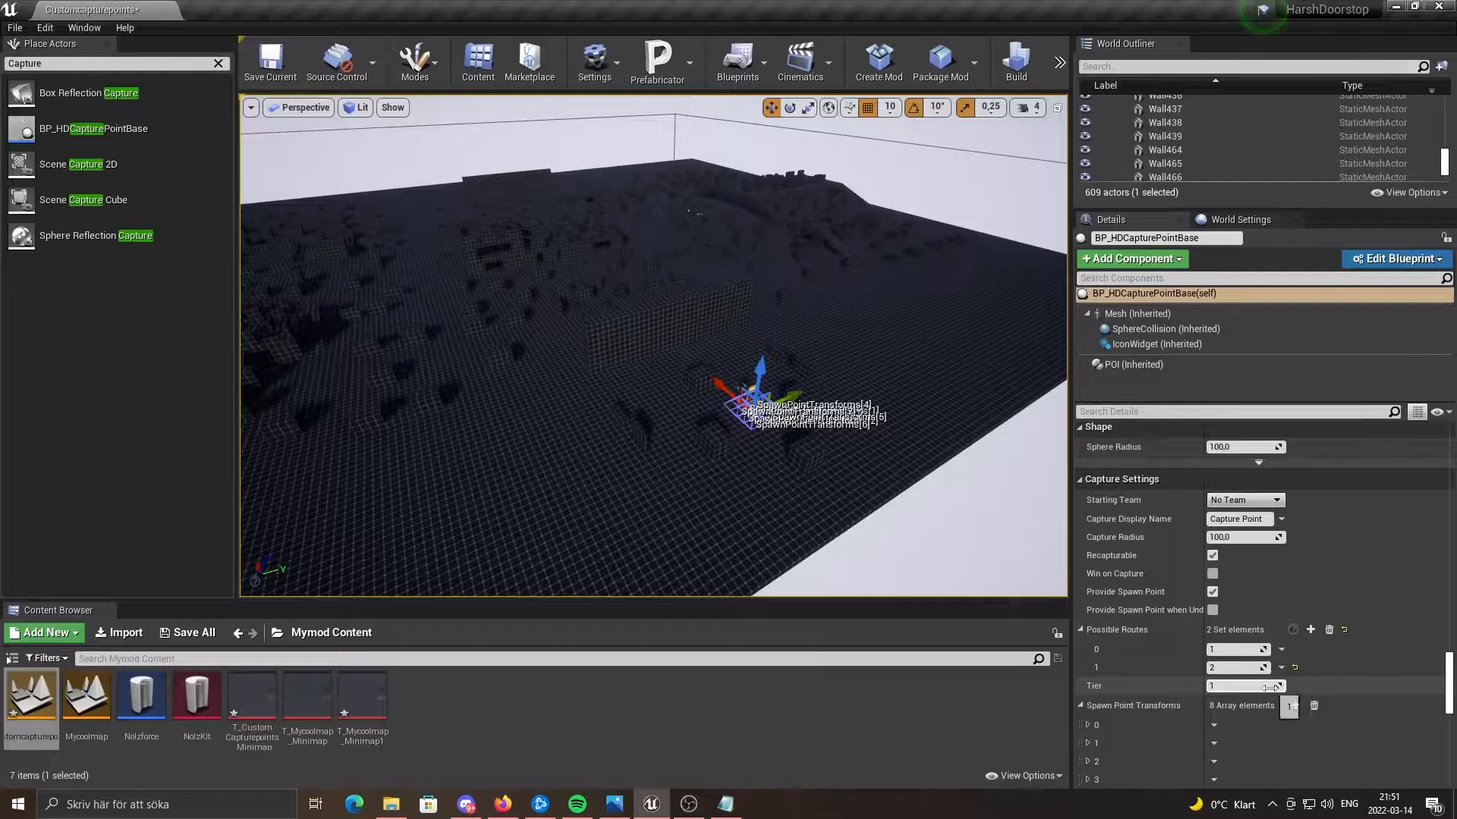
Place a new BP_HDCapturePointBase on the open ground beyond the long wall and set its Tier to 2.
{"action": "right_click_drag", "start_coordinate": [850, 424], "coordinate": [747, 395]}
{"action": "key", "text": "w"}
{"action": "key", "text": "s"}
{"action": "key", "text": "w"}
{"action": "key", "text": "s"}
{"action": "left_click_drag", "start_coordinate": [98, 135], "coordinate": [418, 375]}
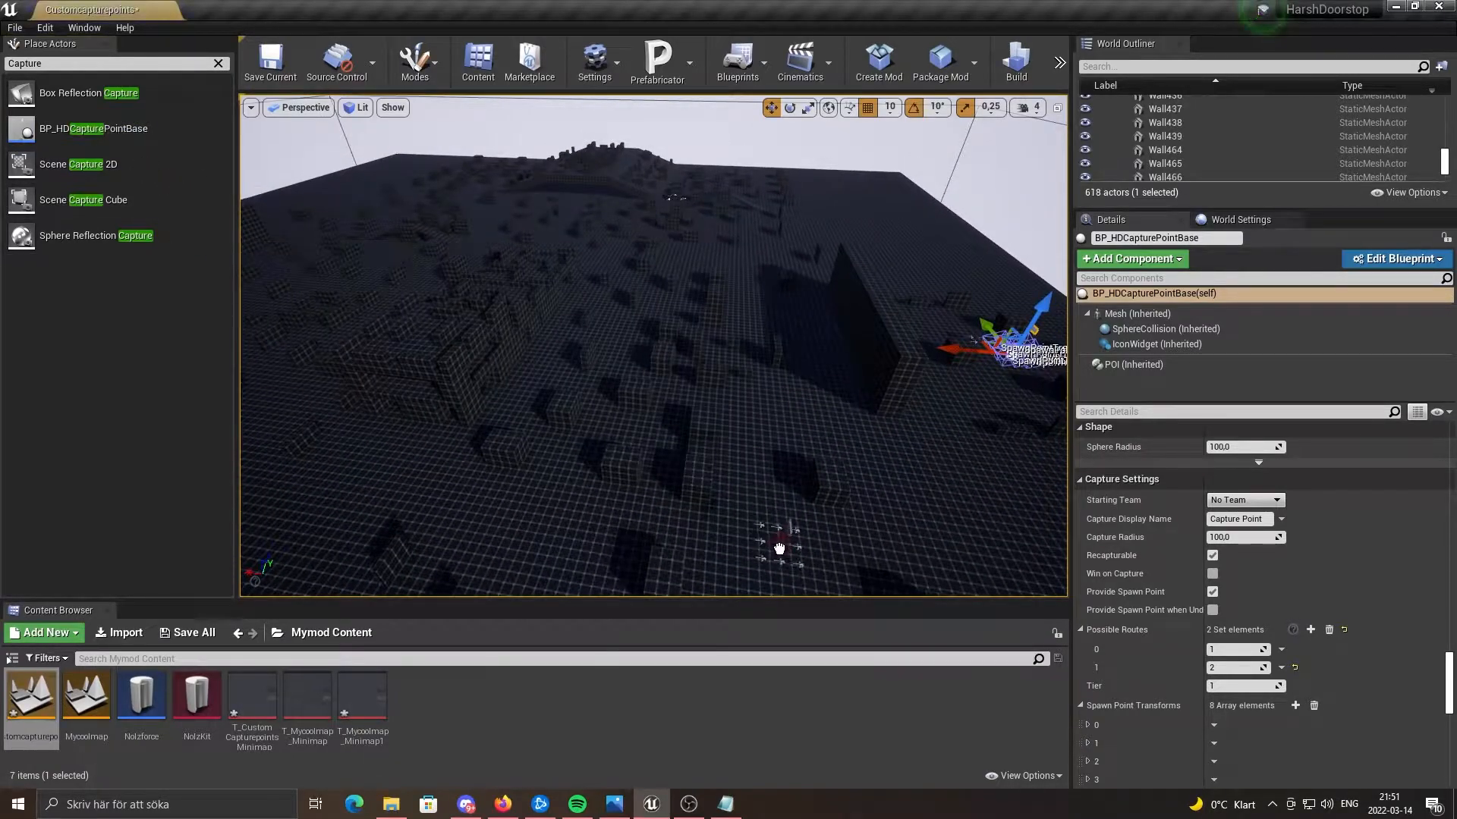
{"action": "left_click_drag", "start_coordinate": [782, 545], "coordinate": [782, 545]}
{"action": "right_click_drag", "start_coordinate": [782, 545], "coordinate": [884, 667]}
{"action": "key", "text": "w"}
{"action": "right_click_drag", "start_coordinate": [782, 545], "coordinate": [596, 606]}
{"action": "key", "text": "d"}
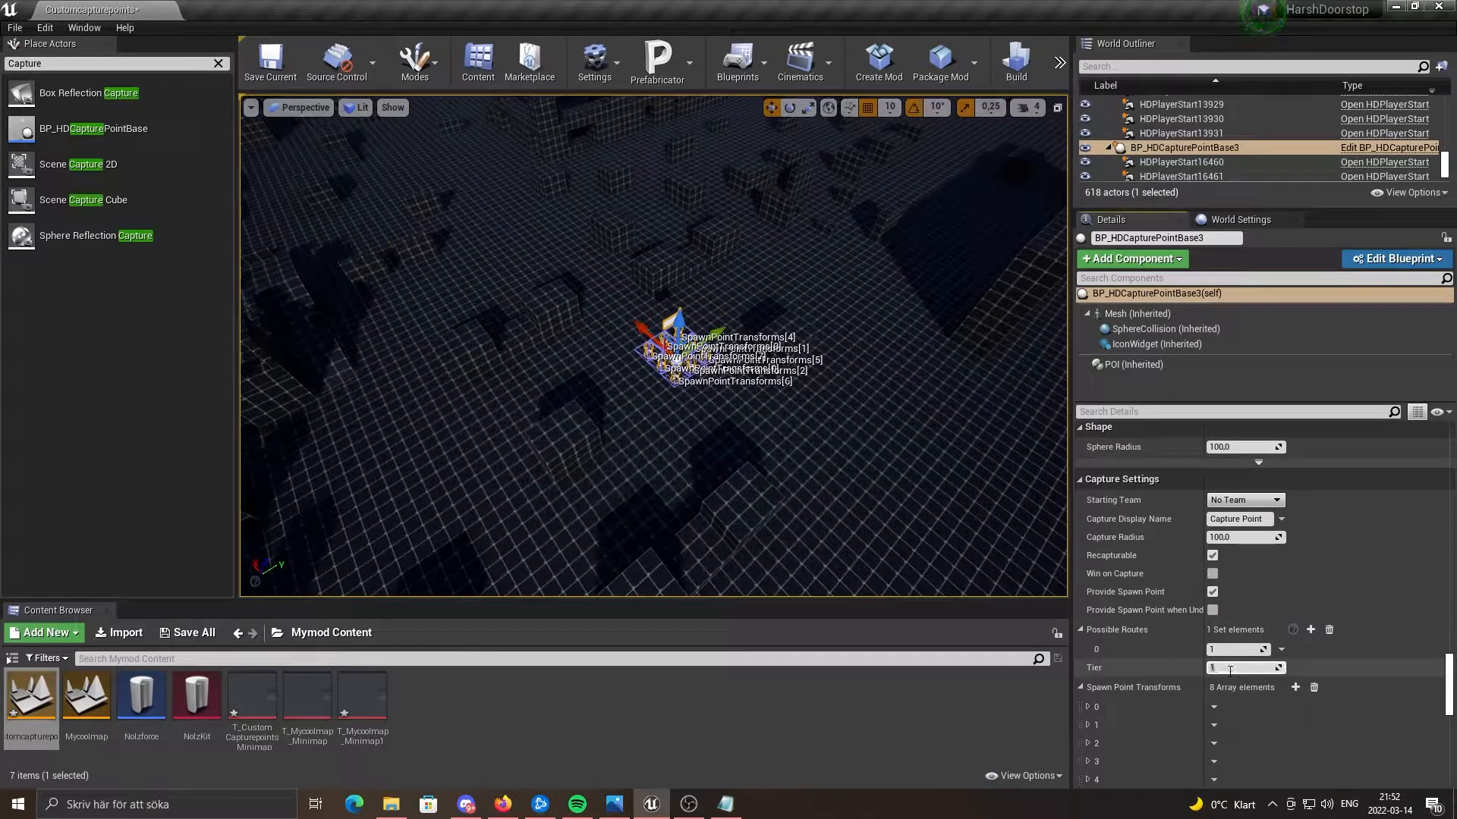
{"action": "left_click", "coordinate": [1219, 669]}
Place another BP_HDCapturePointBase further across the map and set its Tier to 3.
{"action": "right_click_drag", "start_coordinate": [782, 425], "coordinate": [842, 417]}
{"action": "key", "text": "w"}
{"action": "left_click_drag", "start_coordinate": [84, 133], "coordinate": [449, 379]}
{"action": "left_click_drag", "start_coordinate": [544, 423], "coordinate": [544, 419]}
{"action": "right_click_drag", "start_coordinate": [489, 434], "coordinate": [440, 449]}
{"action": "key", "text": "w"}
{"action": "left_click", "coordinate": [1244, 668]}
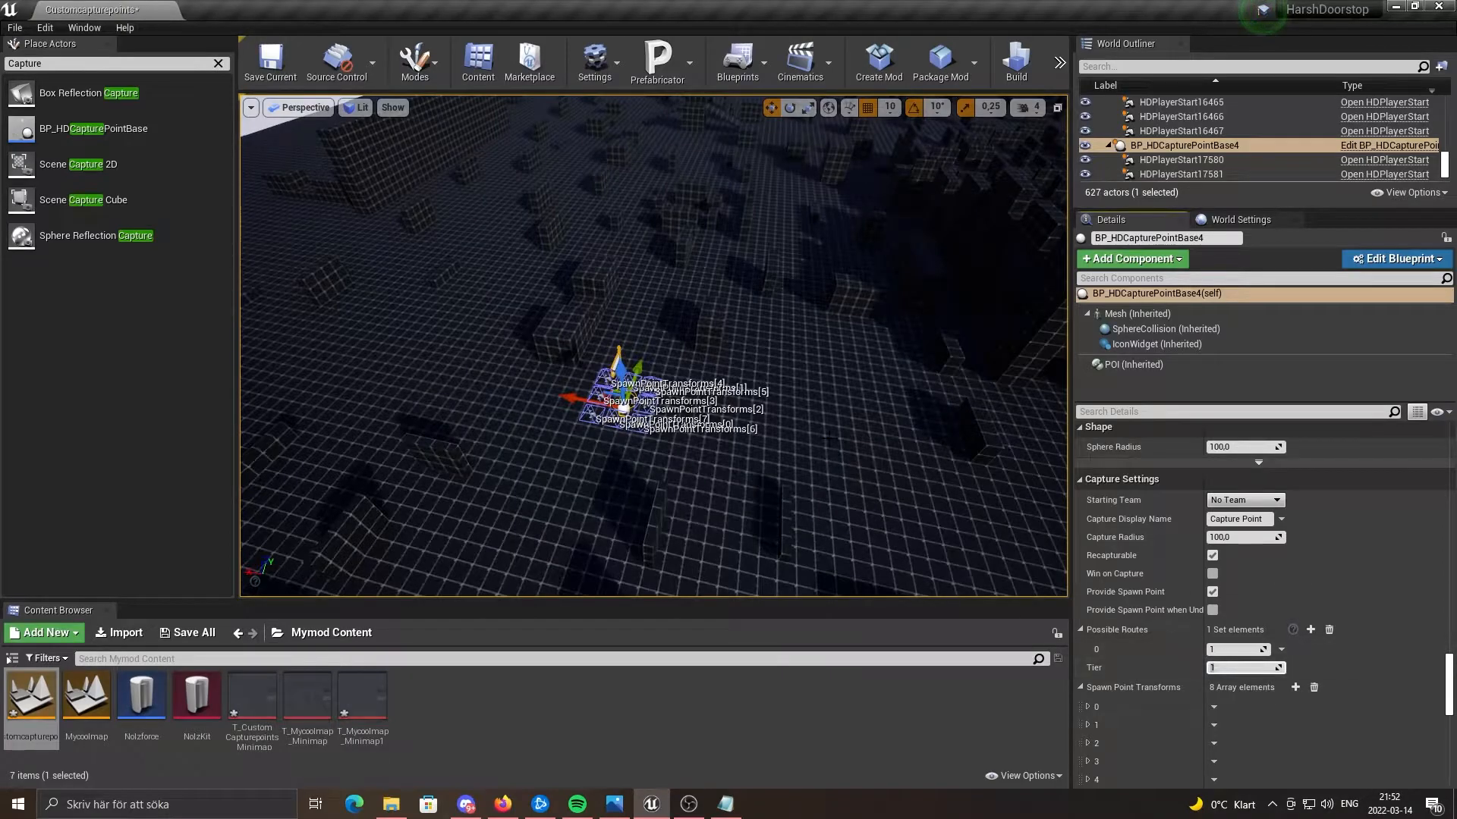
Check the capture settings and positions of the two newly placed capture points along route 1.
{"action": "key", "text": "s"}
{"action": "right_click_drag", "start_coordinate": [652, 379], "coordinate": [448, 463]}
{"action": "key", "text": "f"}
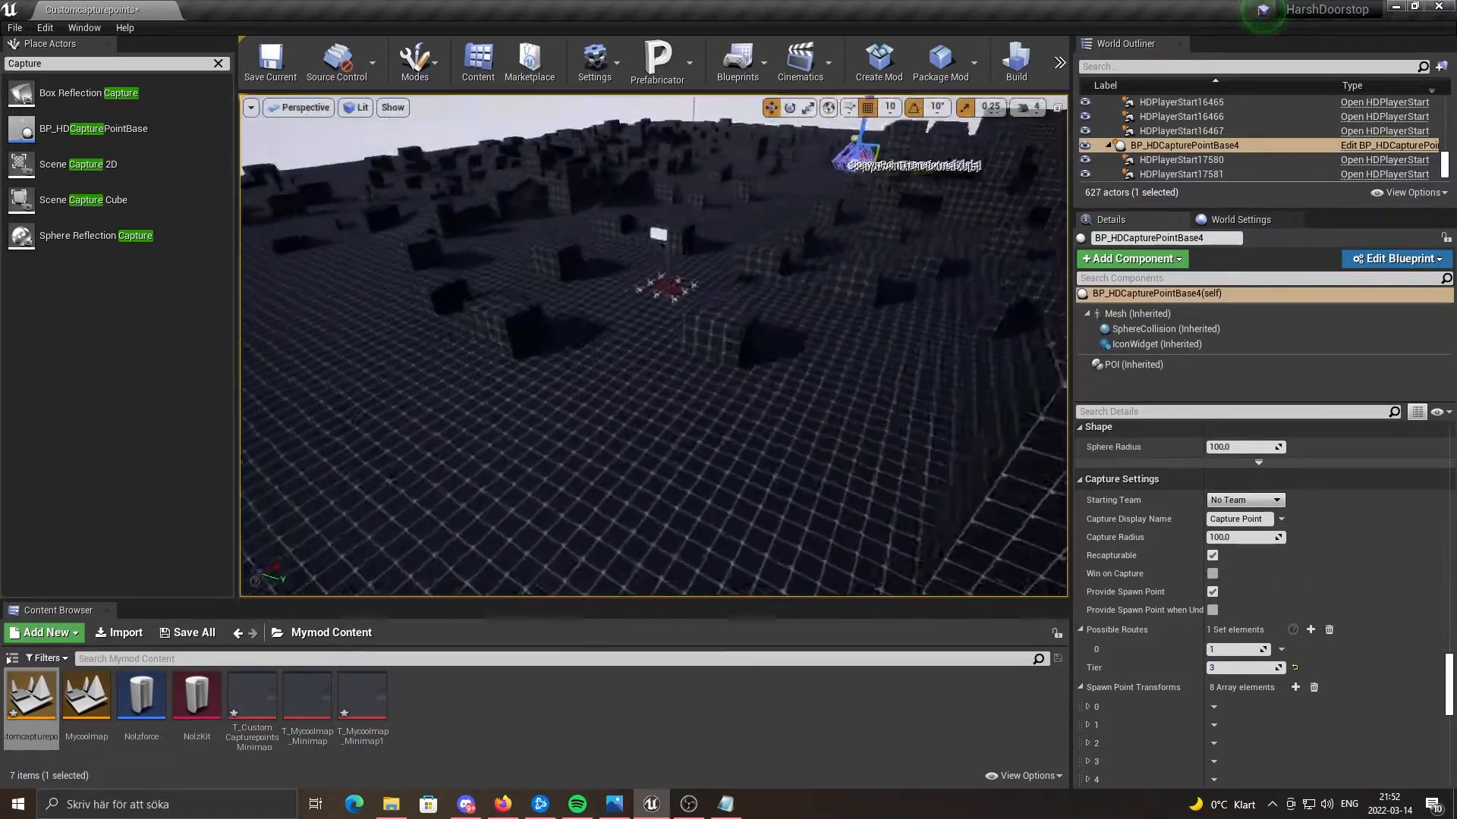
{"action": "left_click", "coordinate": [672, 262]}
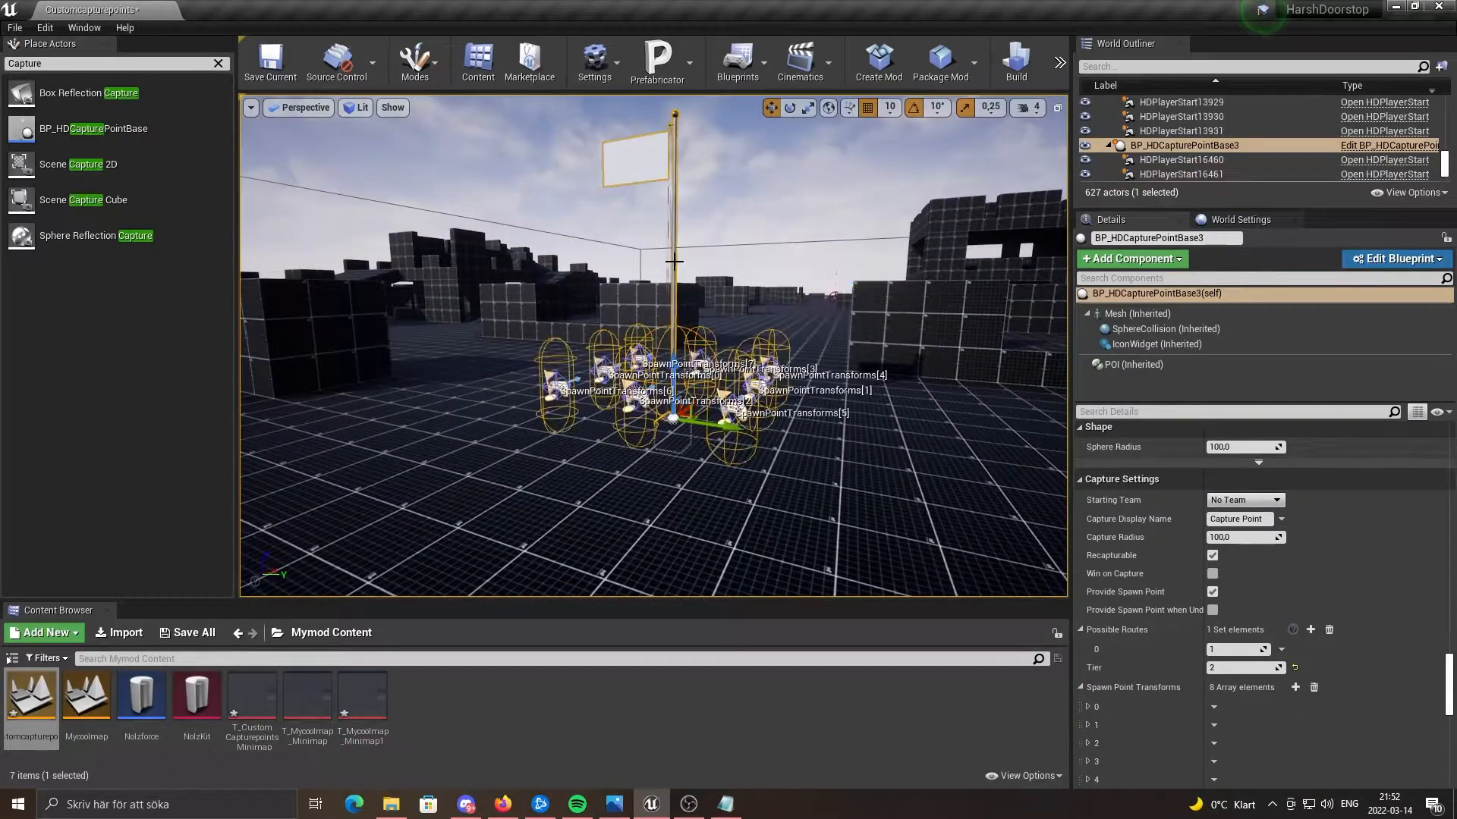
{"action": "key", "text": "f"}
{"action": "right_click_drag", "start_coordinate": [758, 455], "coordinate": [804, 470]}
{"action": "key", "text": "w"}
{"action": "right_click_drag", "start_coordinate": [584, 379], "coordinate": [630, 292]}
{"action": "left_click", "coordinate": [582, 378]}
{"action": "key", "text": "w"}
{"action": "key", "text": "f"}
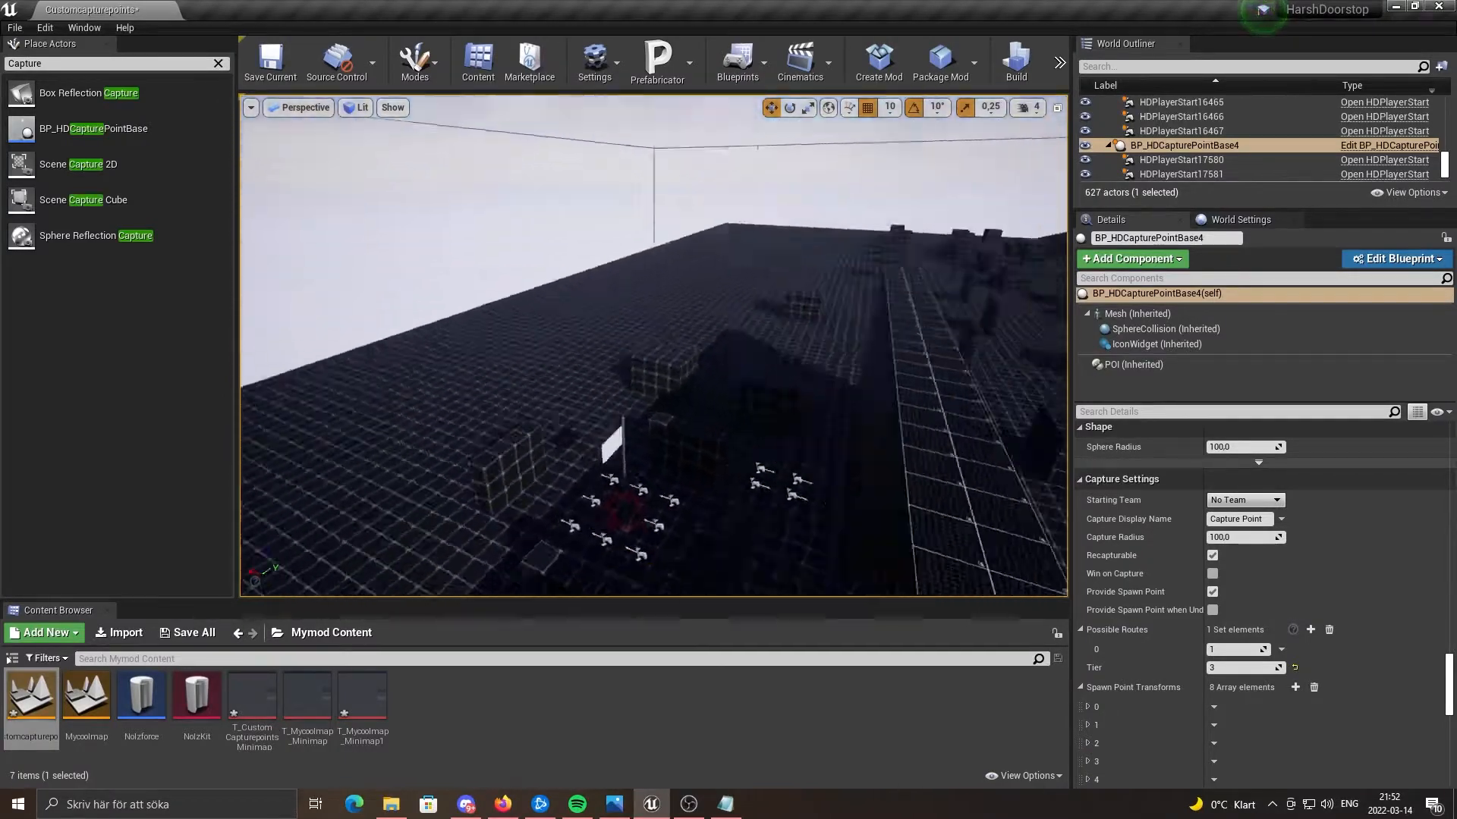
Set Tier to 4 on the capture point beside the tall wall and add a second Possible Routes element with value 2.
{"action": "left_click", "coordinate": [634, 352]}
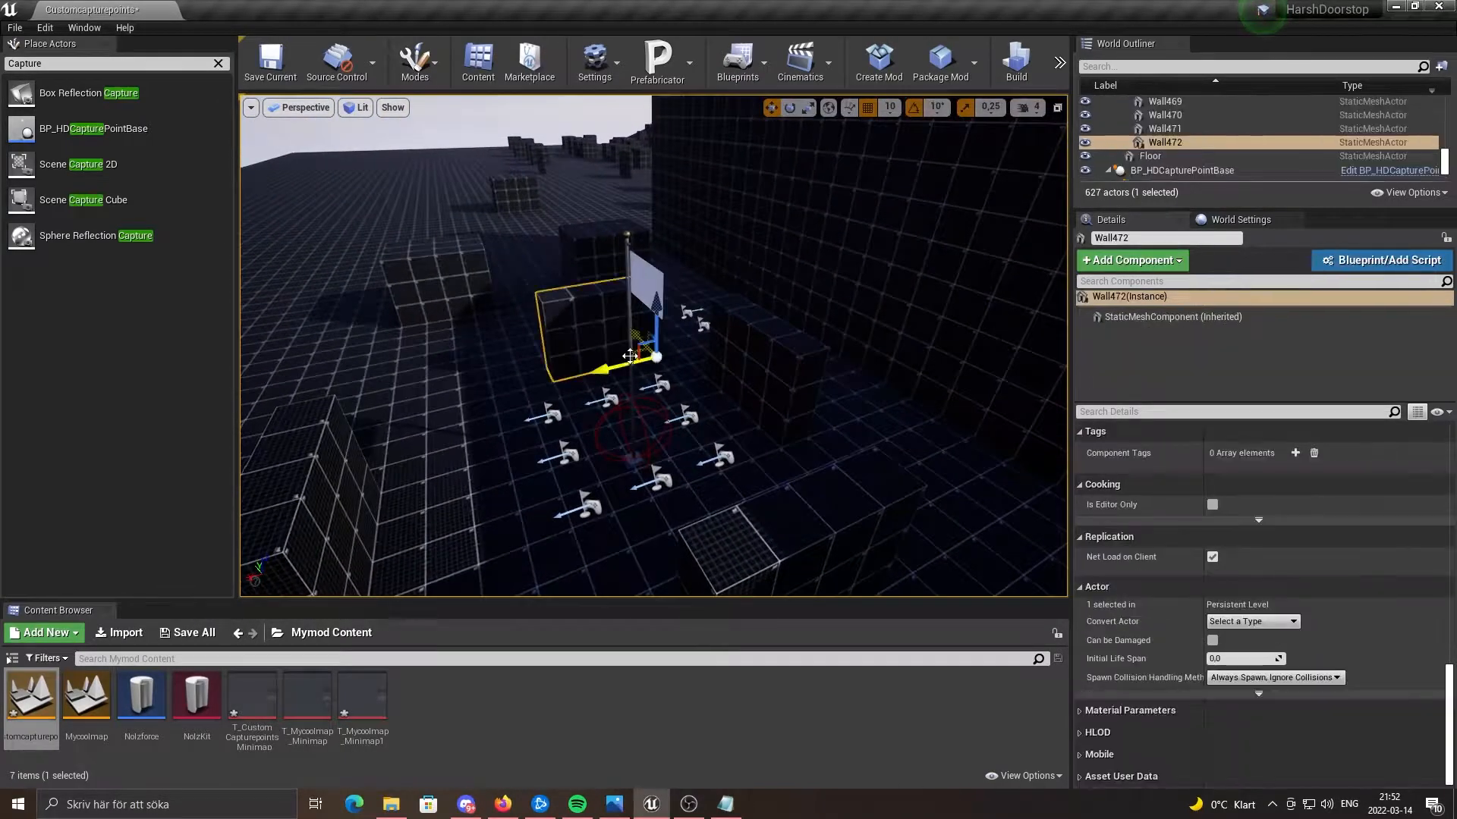
{"action": "left_click", "coordinate": [630, 352]}
{"action": "scroll", "coordinate": [1299, 678], "scroll_direction": "down", "scroll_amount": 12}
{"action": "scroll", "coordinate": [1305, 671], "scroll_direction": "down", "scroll_amount": 10}
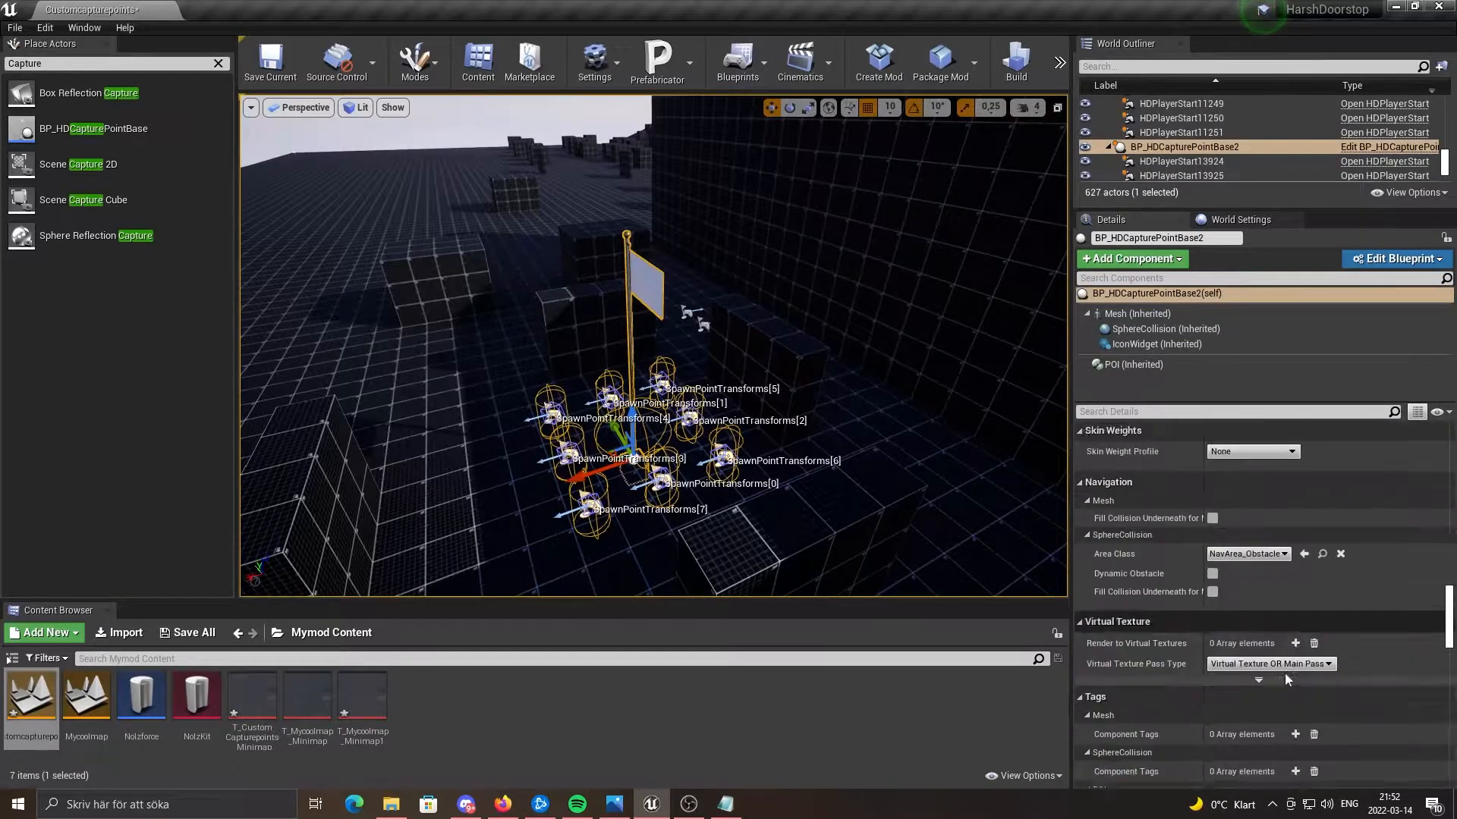
{"action": "left_click", "coordinate": [1222, 555]}
{"action": "type", "text": "3"}
{"action": "key", "text": "BackSpace"}
{"action": "type", "text": "4"}
{"action": "key", "text": "Return"}
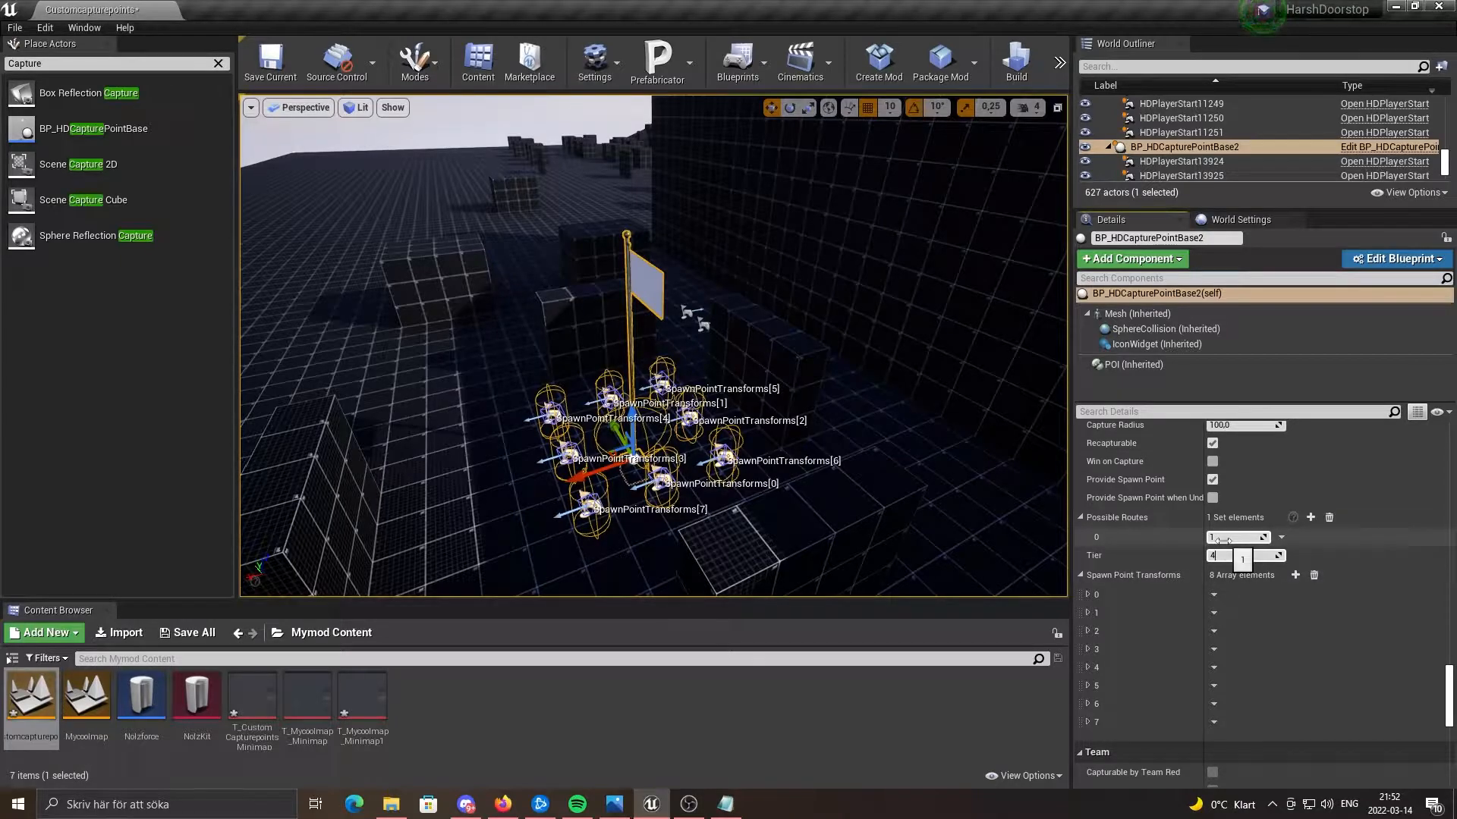
{"action": "left_click", "coordinate": [1223, 538]}
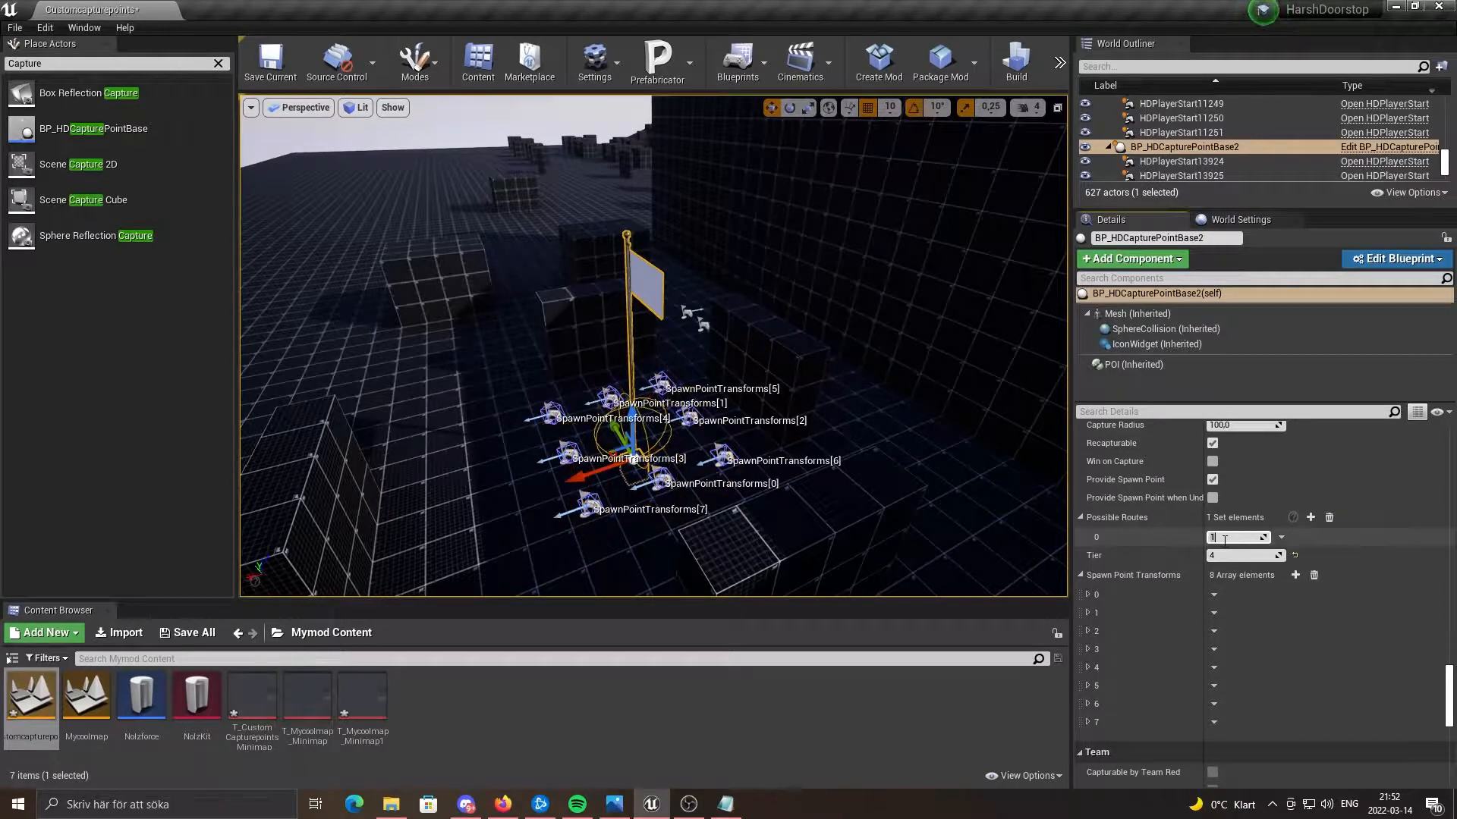
{"action": "left_click", "coordinate": [1310, 517]}
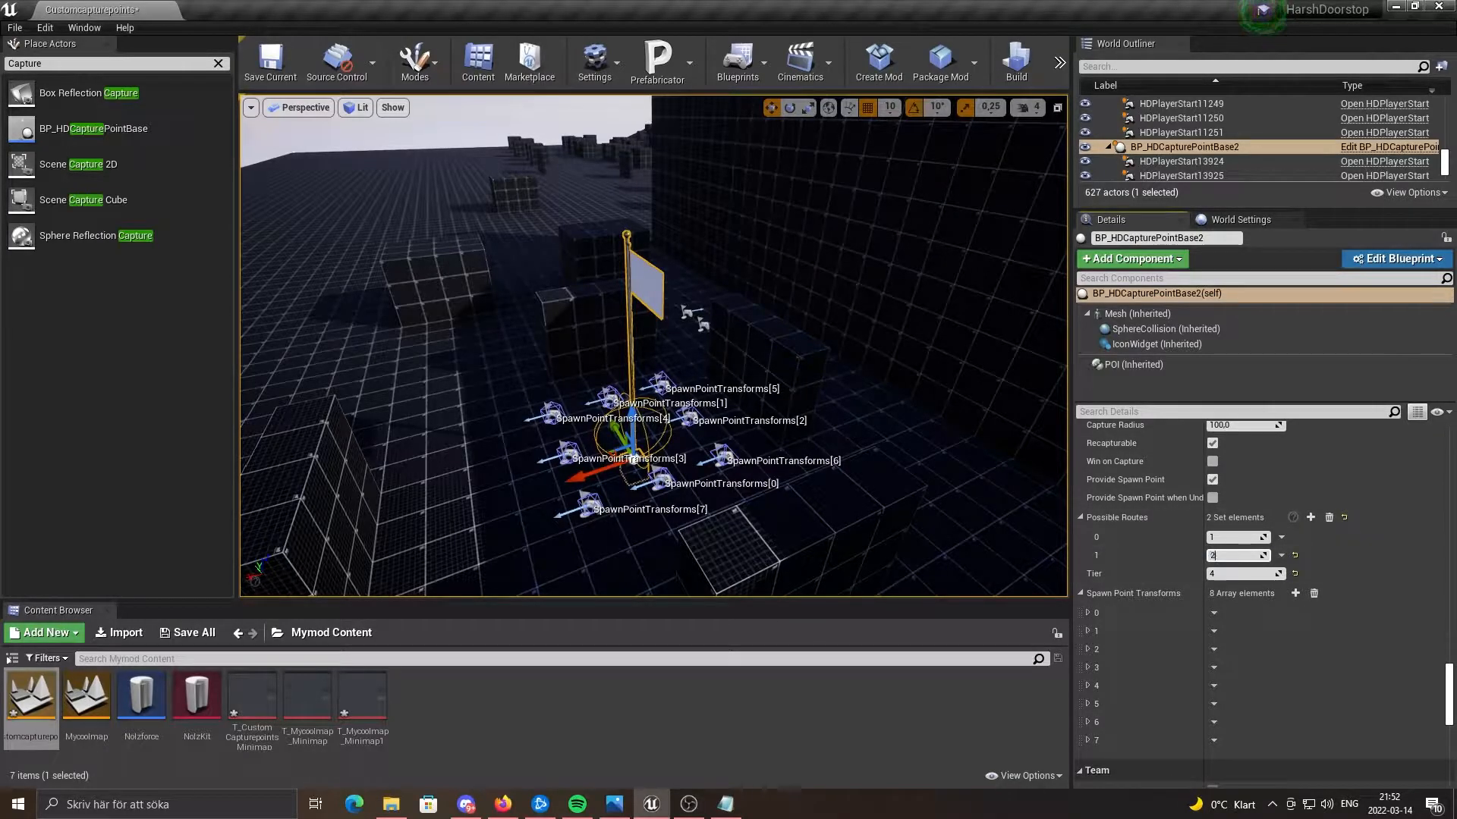
Place two more BP_HDCapturePointBase actors on separate open areas of the map for the second route.
{"action": "key", "text": "s"}
{"action": "right_click_drag", "start_coordinate": [728, 379], "coordinate": [545, 486]}
{"action": "key", "text": "w"}
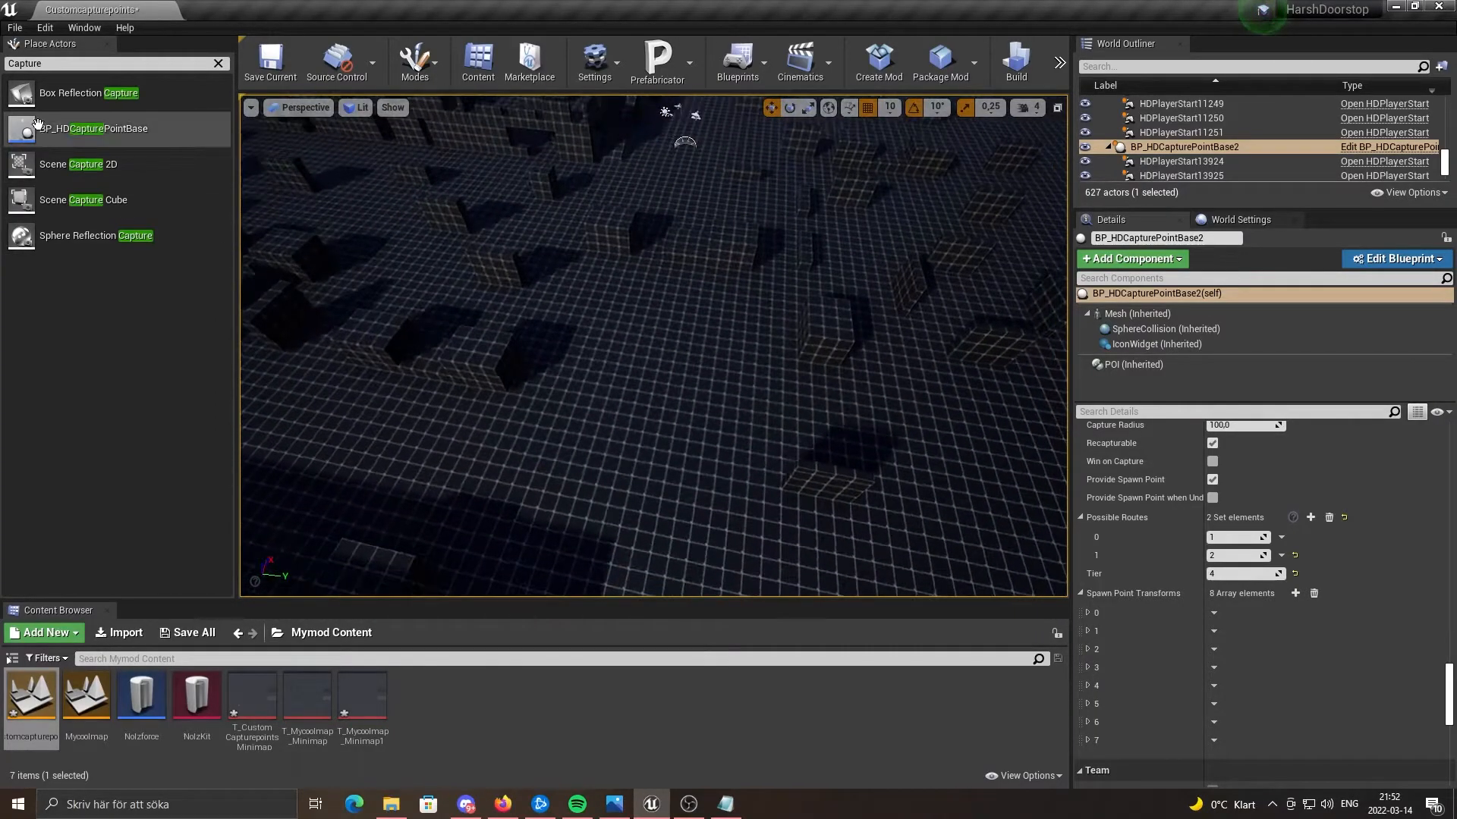
{"action": "left_click_drag", "start_coordinate": [73, 143], "coordinate": [674, 382]}
{"action": "key", "text": "s"}
{"action": "right_click_drag", "start_coordinate": [673, 381], "coordinate": [523, 422]}
{"action": "left_click_drag", "start_coordinate": [59, 141], "coordinate": [625, 354]}
Select the first of the two new second-route capture points and set its Possible Routes element to 2.
{"action": "key", "text": "w"}
{"action": "right_click_drag", "start_coordinate": [626, 354], "coordinate": [618, 237]}
{"action": "key", "text": "s"}
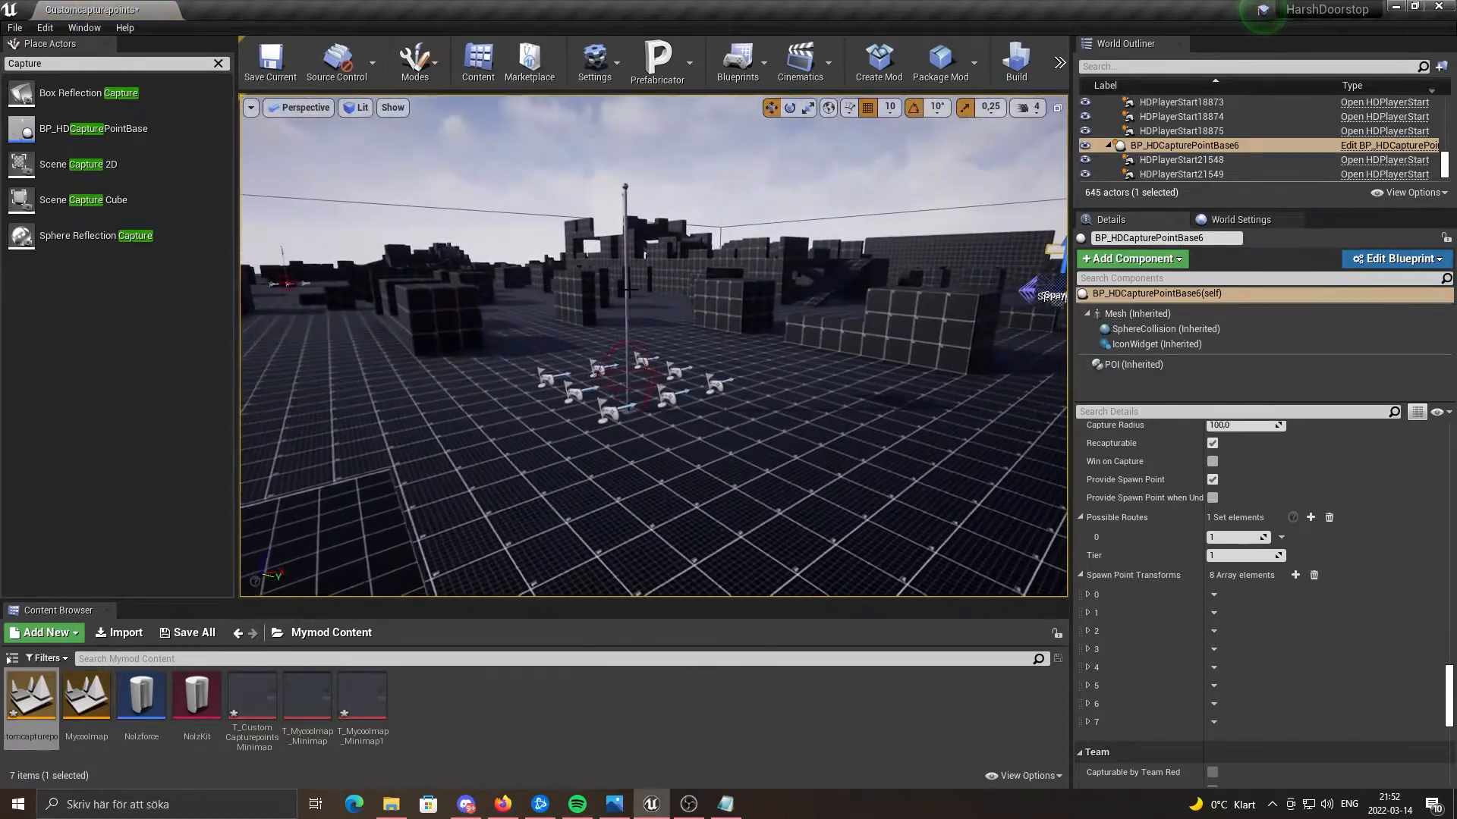
{"action": "left_click", "coordinate": [627, 355]}
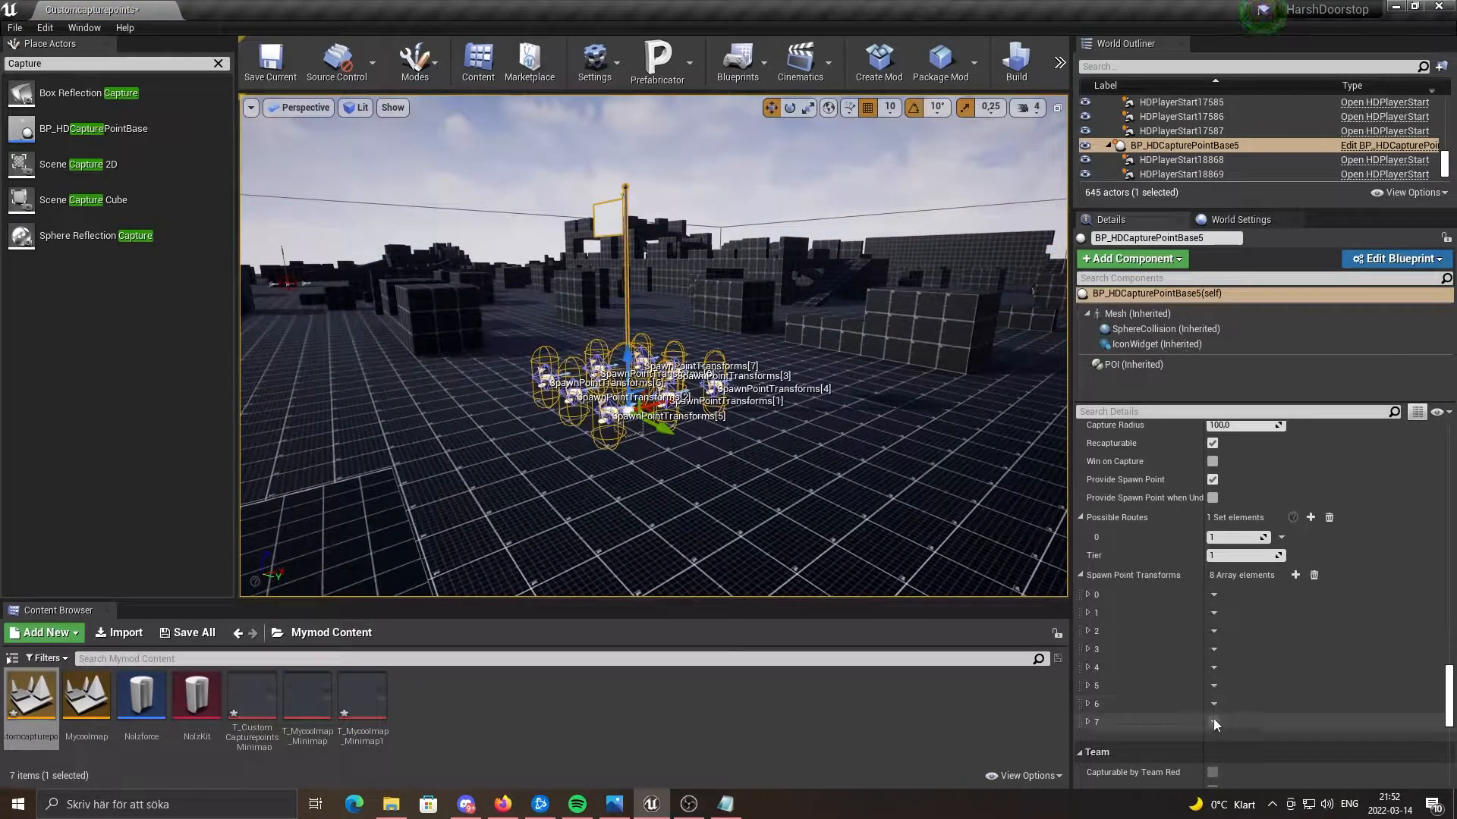
{"action": "left_click", "coordinate": [1240, 535]}
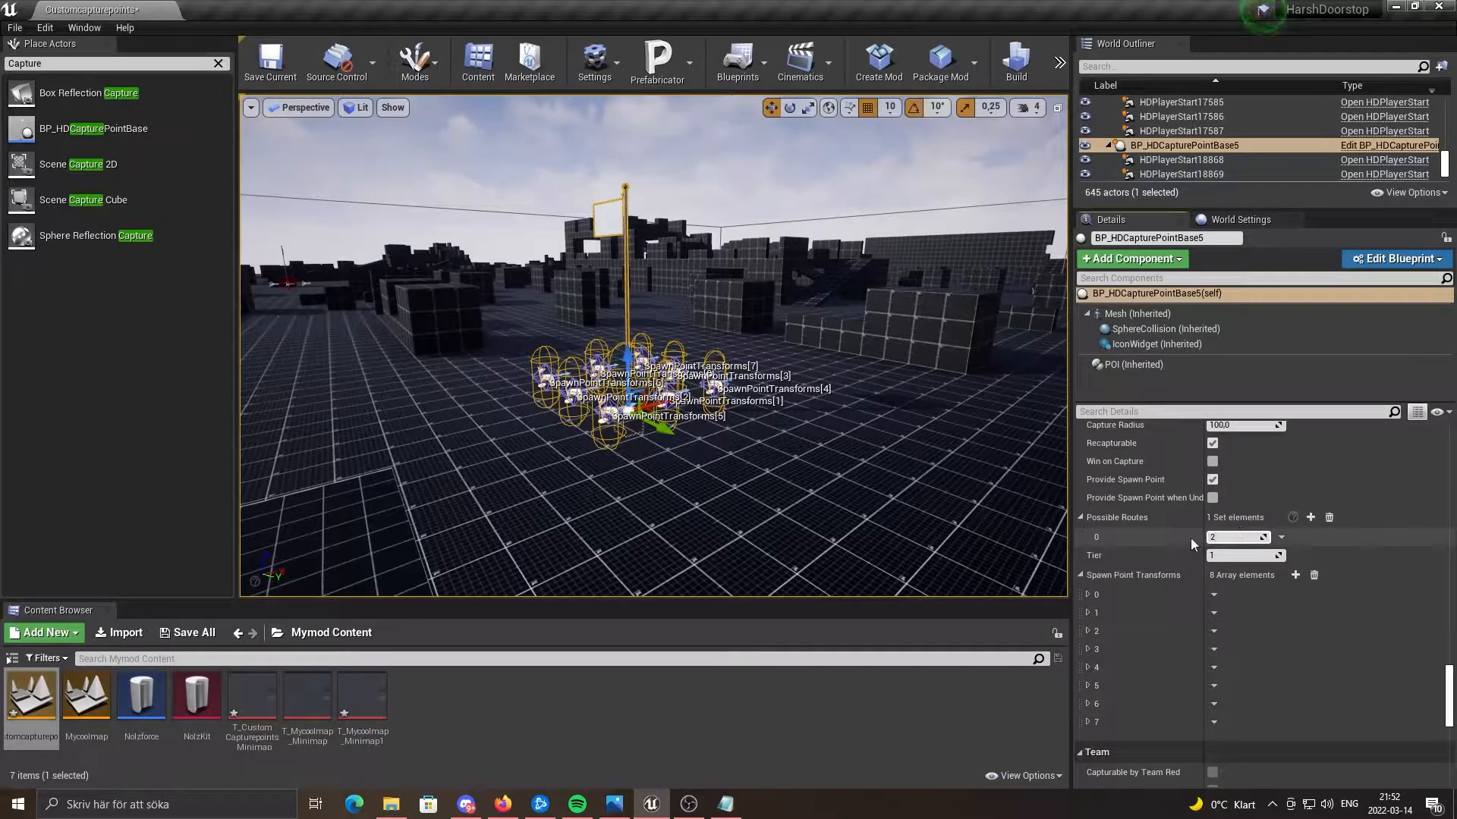
{"action": "key", "text": "Return"}
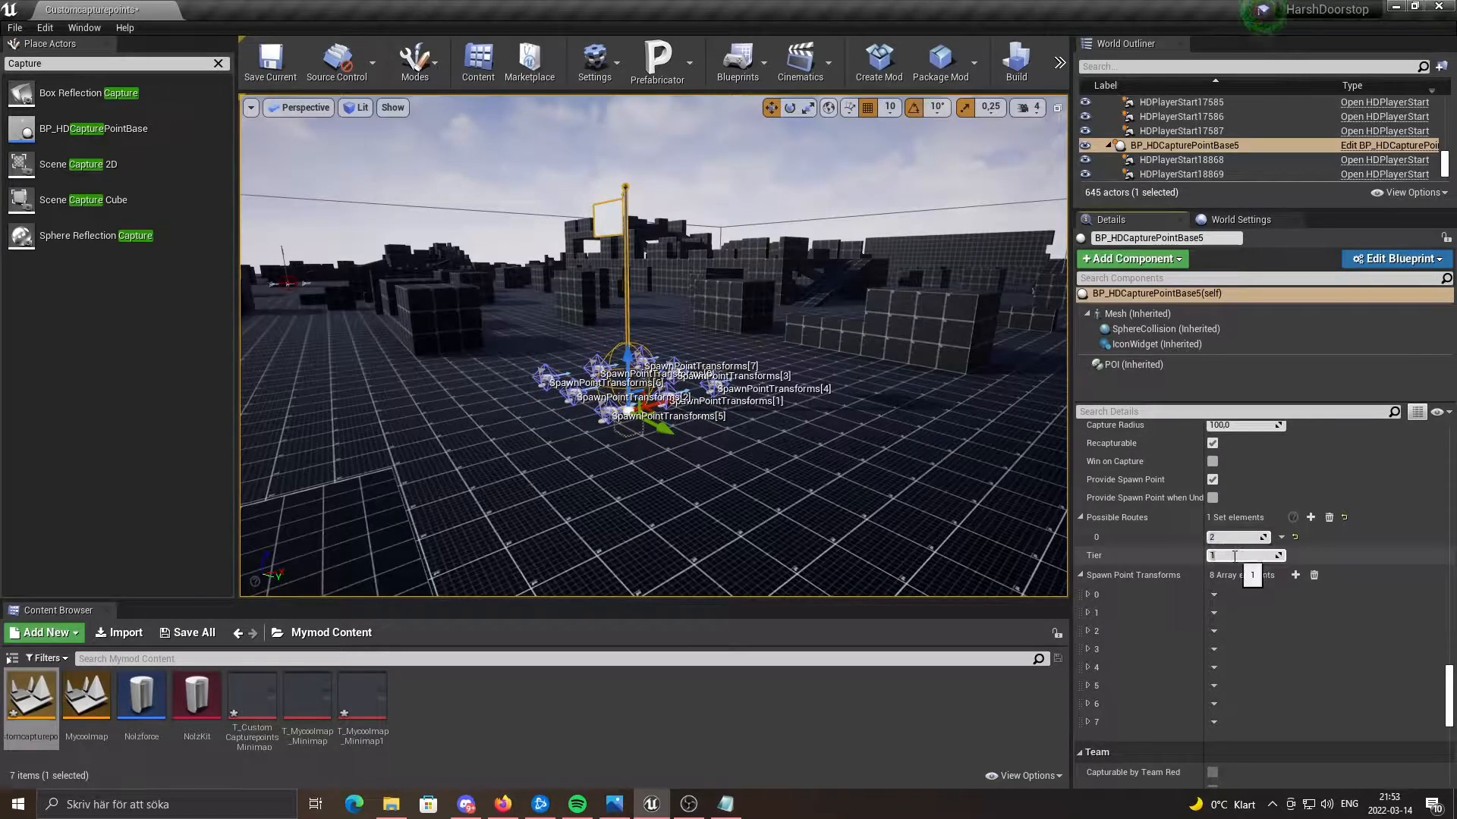
Set the other new capture point's Possible Routes element to 2 and its Tier to 3.
{"action": "key", "text": "w"}
{"action": "right_click_drag", "start_coordinate": [975, 493], "coordinate": [1130, 476]}
{"action": "left_click", "coordinate": [717, 376]}
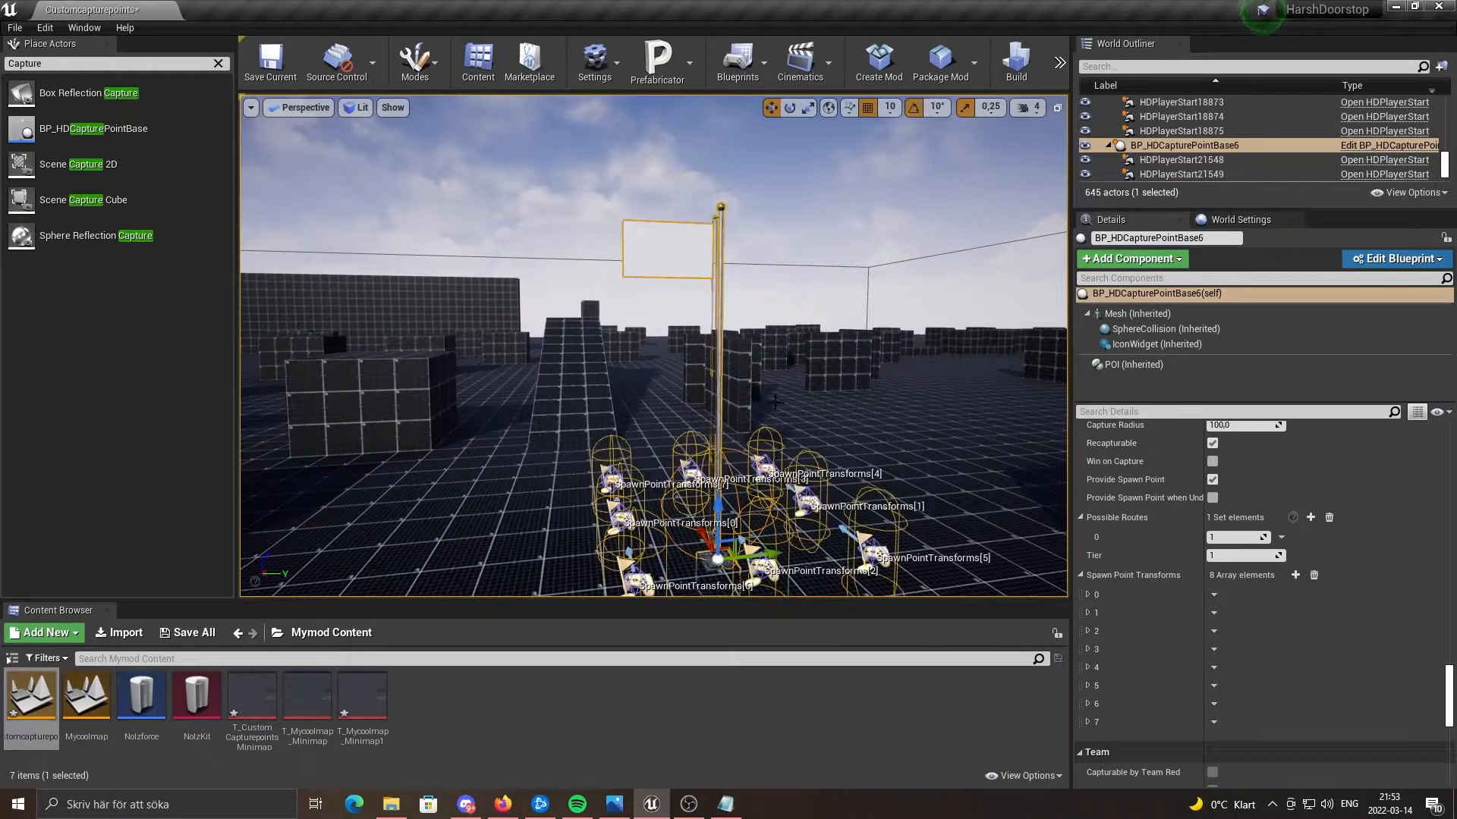
{"action": "left_click", "coordinate": [1225, 538]}
{"action": "type", "text": "2"}
{"action": "key", "text": "Return"}
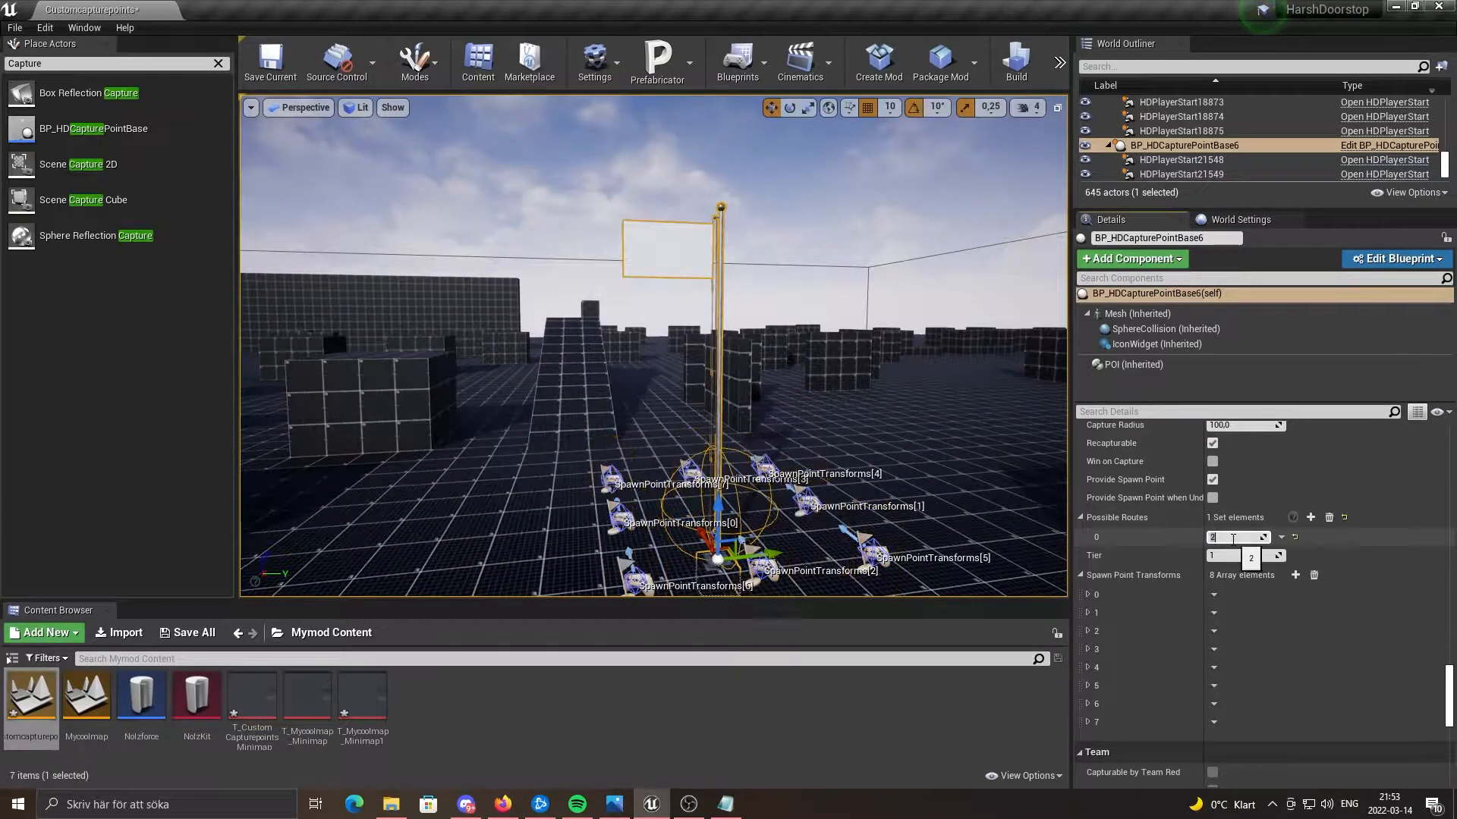
{"action": "left_click", "coordinate": [1225, 556]}
{"action": "type", "text": "3"}
{"action": "key", "text": "Return"}
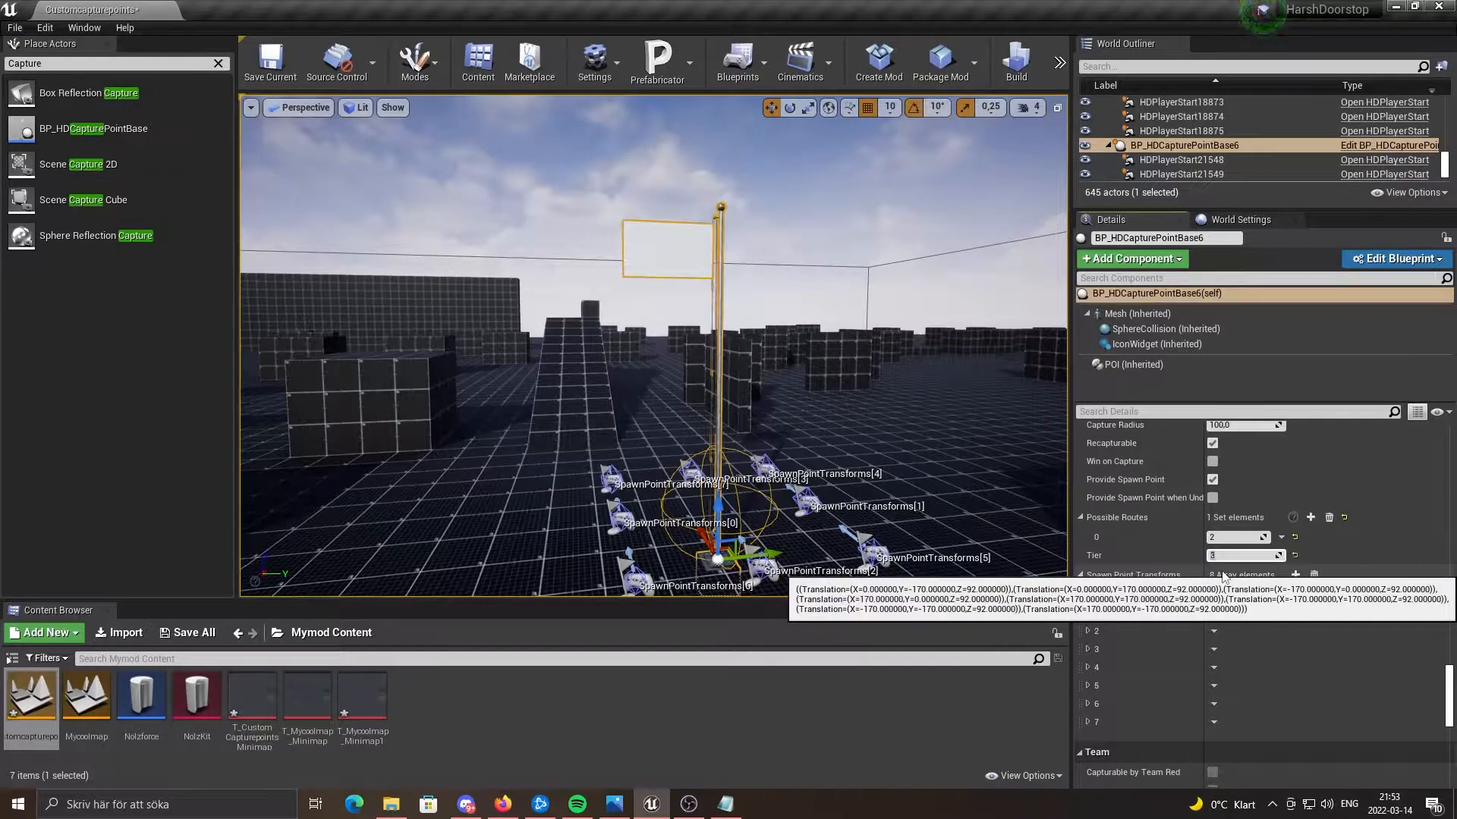
Set the Starting Team of the Tier 1 capture point shared by both routes to Blue.
{"action": "key", "text": "s"}
{"action": "mouse_move", "coordinate": [654, 346]}
{"action": "right_mouse_down"}
{"action": "mouse_move", "coordinate": [615, 402]}
{"action": "mouse_move", "coordinate": [660, 421]}
{"action": "mouse_move", "coordinate": [569, 425]}
{"action": "mouse_move", "coordinate": [683, 402]}
{"action": "mouse_move", "coordinate": [694, 406]}
{"action": "mouse_move", "coordinate": [660, 429]}
{"action": "mouse_move", "coordinate": [720, 413]}
{"action": "mouse_move", "coordinate": [637, 368]}
{"action": "mouse_move", "coordinate": [592, 390]}
{"action": "mouse_move", "coordinate": [599, 364]}
{"action": "mouse_move", "coordinate": [655, 341]}
{"action": "right_mouse_up"}
{"action": "key", "text": "w"}
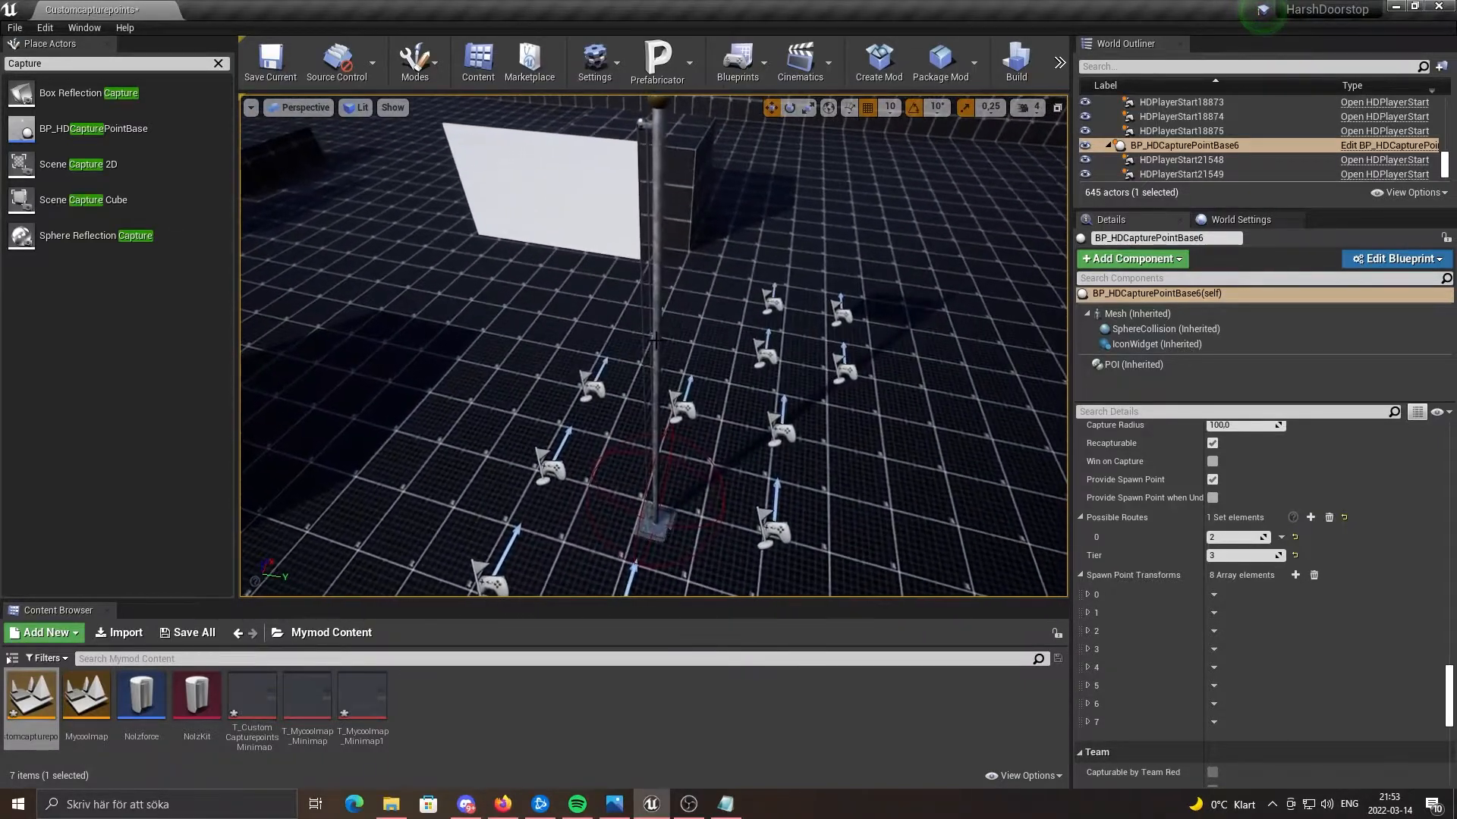
{"action": "left_click", "coordinate": [655, 341]}
{"action": "scroll", "coordinate": [1289, 686], "scroll_direction": "up", "scroll_amount": 2}
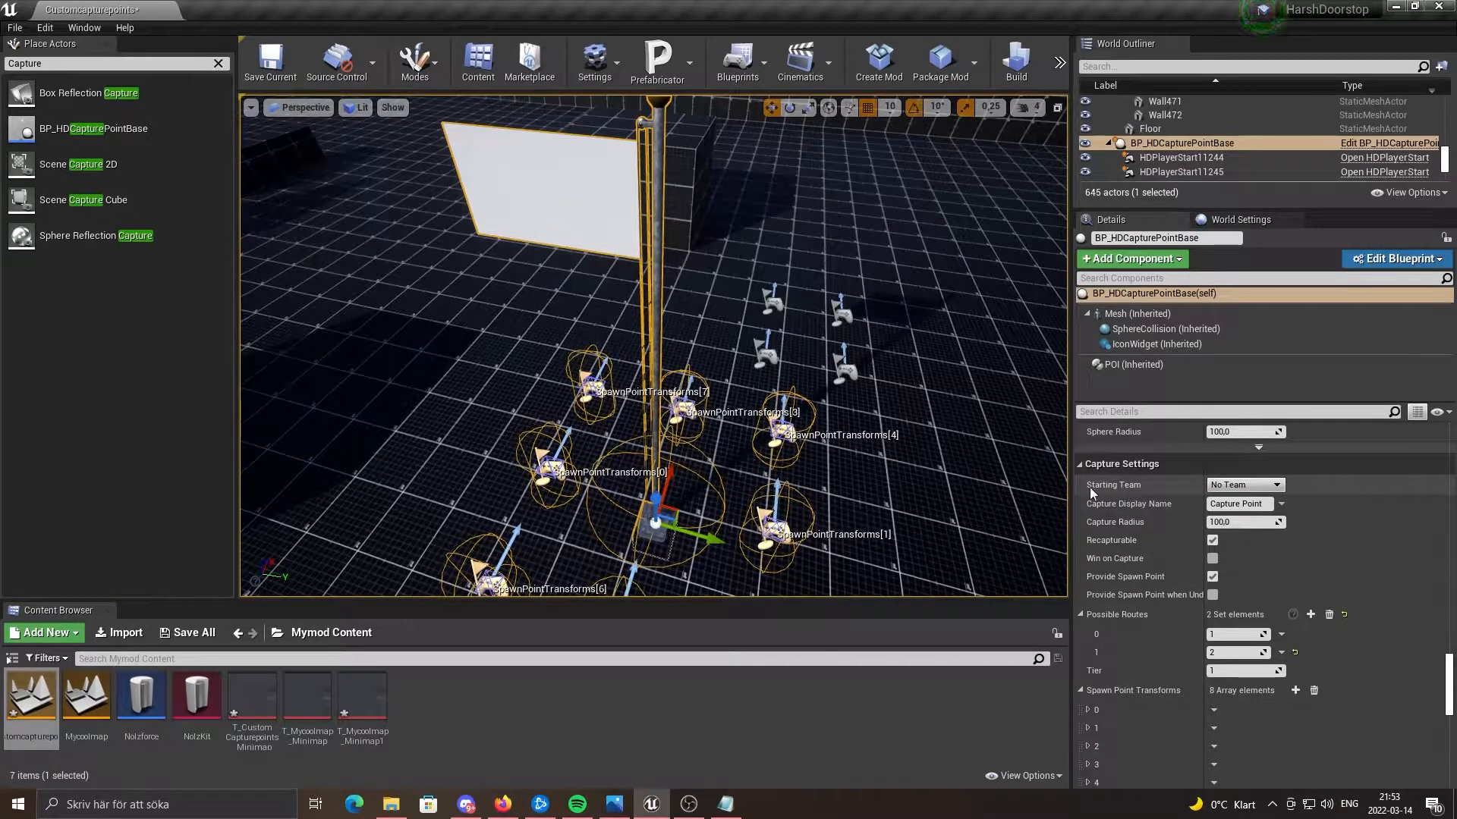
{"action": "left_click", "coordinate": [1230, 485]}
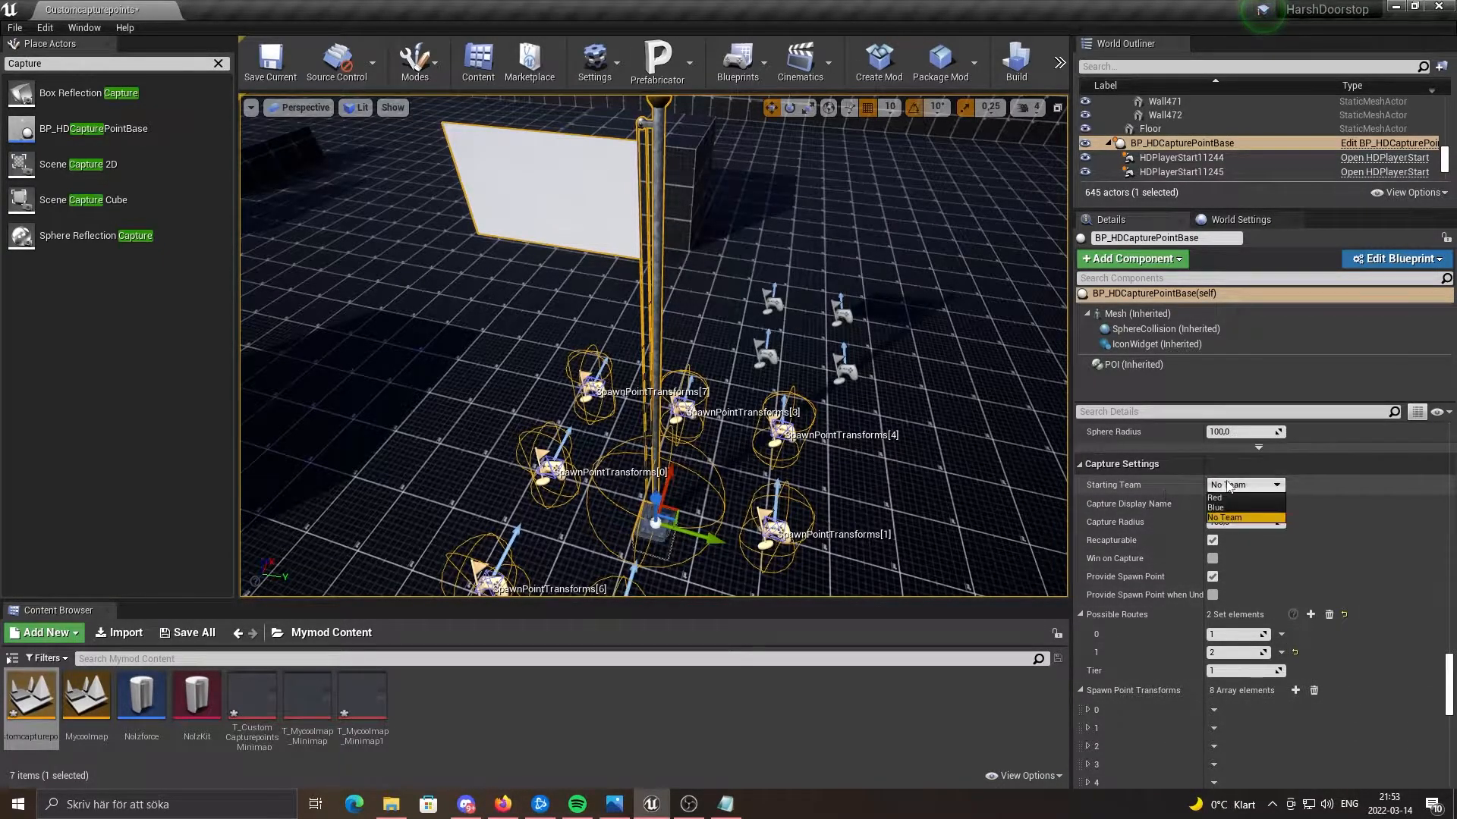
{"action": "left_click", "coordinate": [1233, 508]}
Select the Tier 4 capture point at the opposite end of the map and set its Starting Team to Red.
{"action": "right_click_drag", "start_coordinate": [683, 349], "coordinate": [713, 326]}
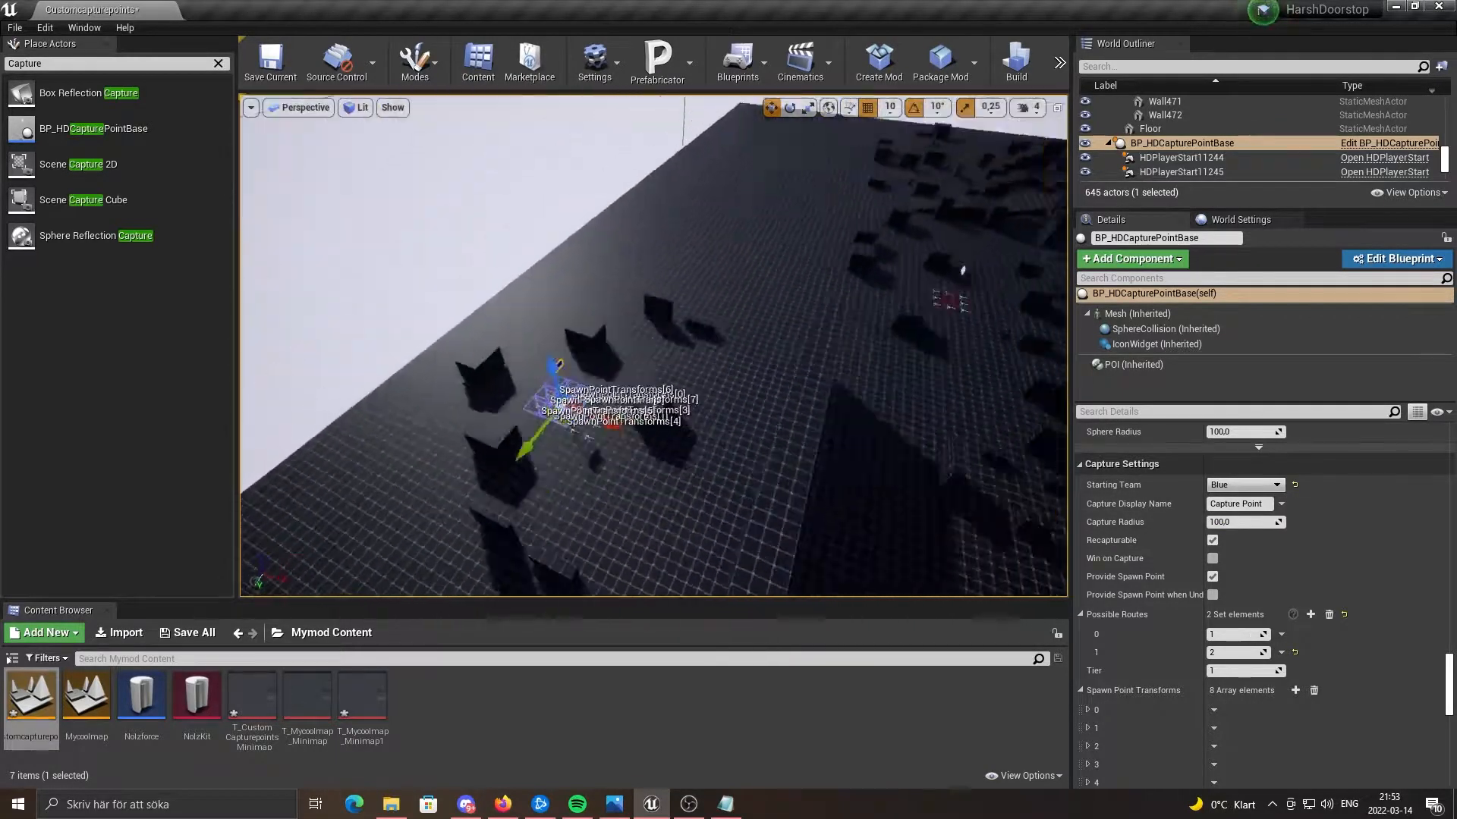
{"action": "key", "text": "w"}
{"action": "left_click", "coordinate": [639, 288]}
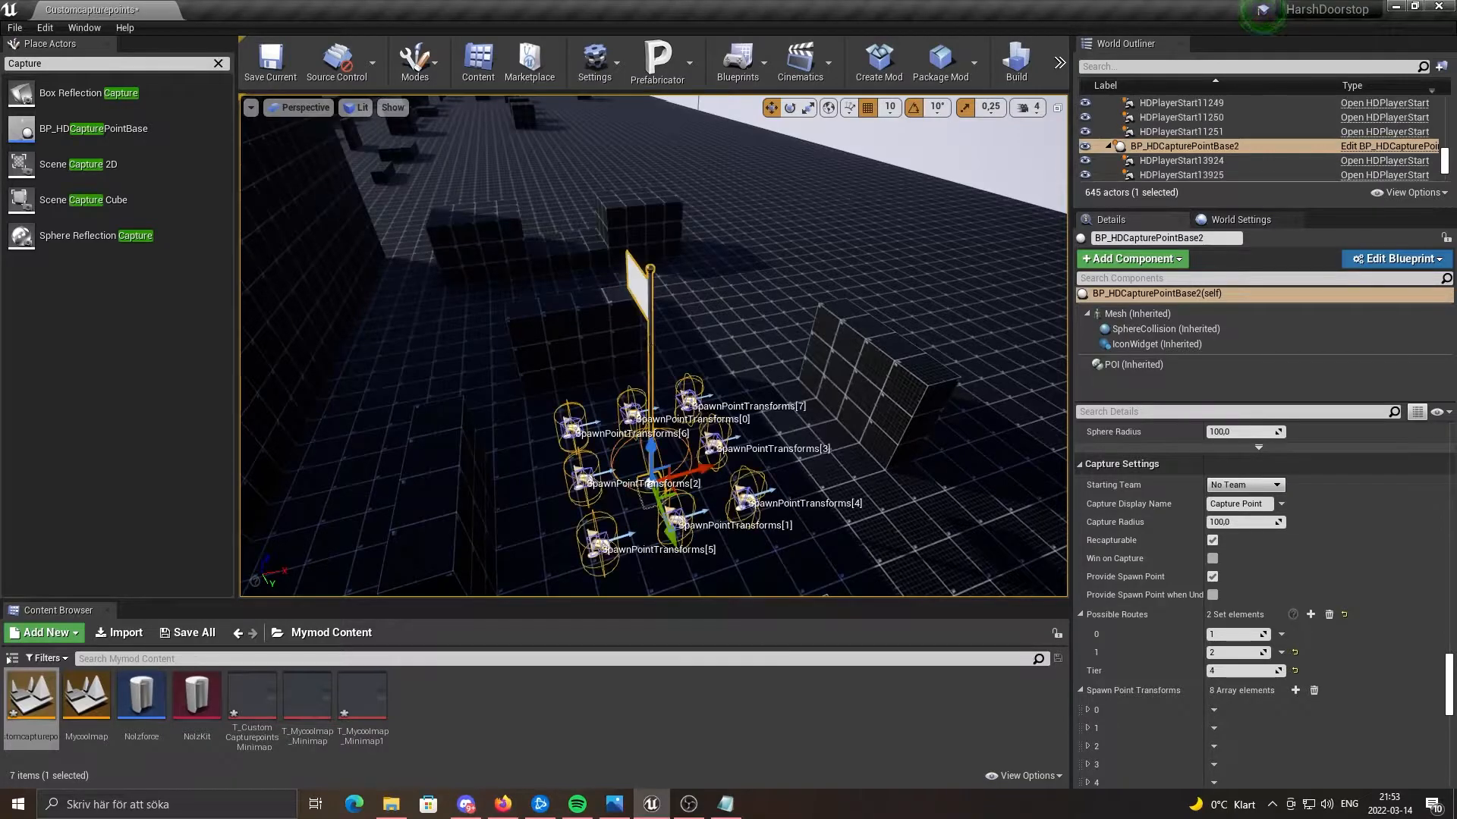
{"action": "left_click", "coordinate": [1244, 484]}
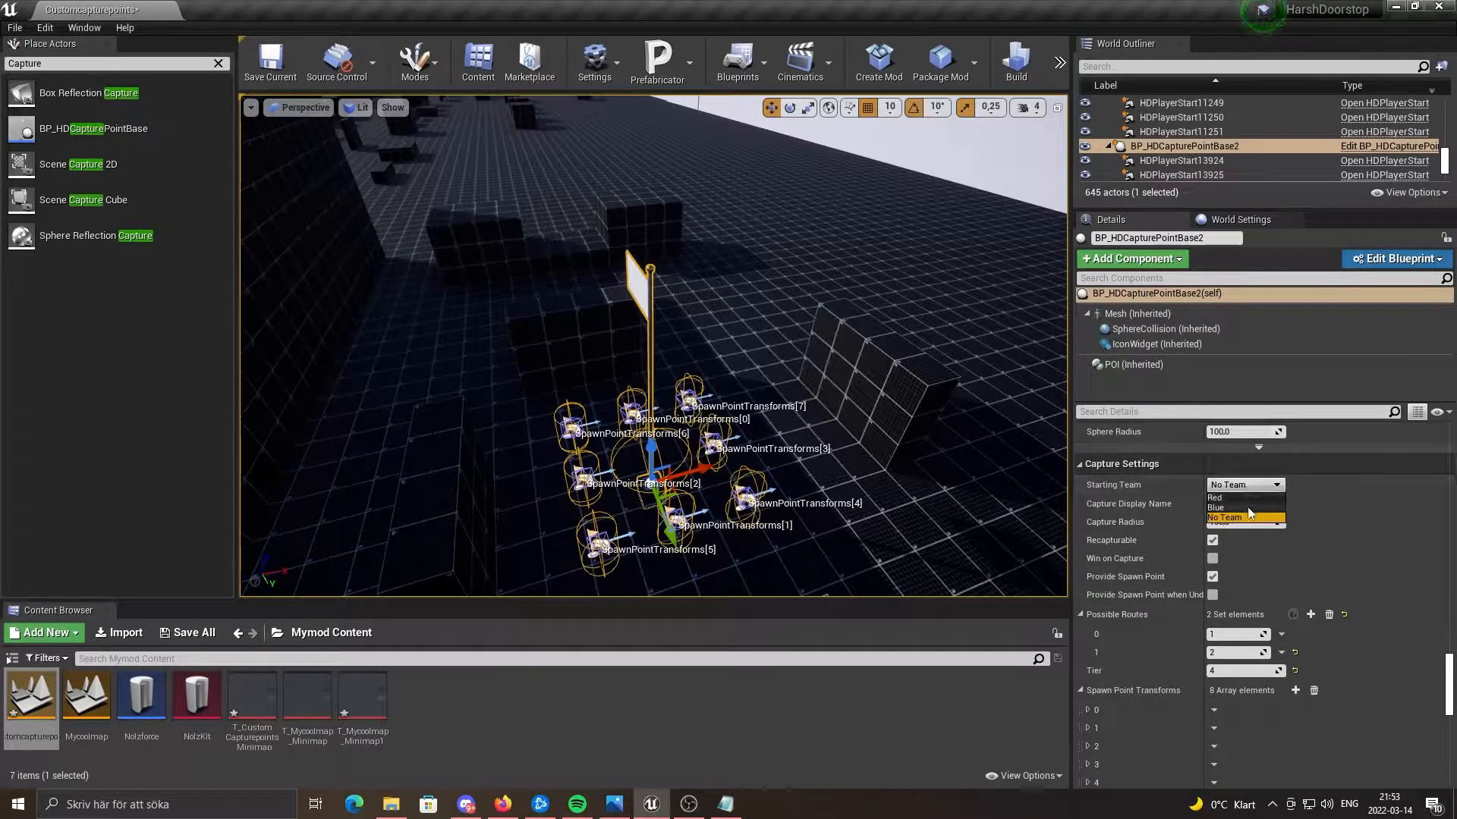
{"action": "left_click", "coordinate": [1223, 497]}
Change the Capture Display Name of the red-owned Tier 4 capture point to Team red.
{"action": "key", "text": "s"}
{"action": "mouse_move", "coordinate": [652, 346]}
{"action": "right_mouse_down"}
{"action": "mouse_move", "coordinate": [645, 334]}
{"action": "mouse_move", "coordinate": [470, 364]}
{"action": "mouse_move", "coordinate": [653, 326]}
{"action": "right_mouse_up"}
{"action": "key", "text": "w"}
{"action": "right_click_drag", "start_coordinate": [758, 409], "coordinate": [486, 417]}
{"action": "double_click", "coordinate": [1250, 505]}
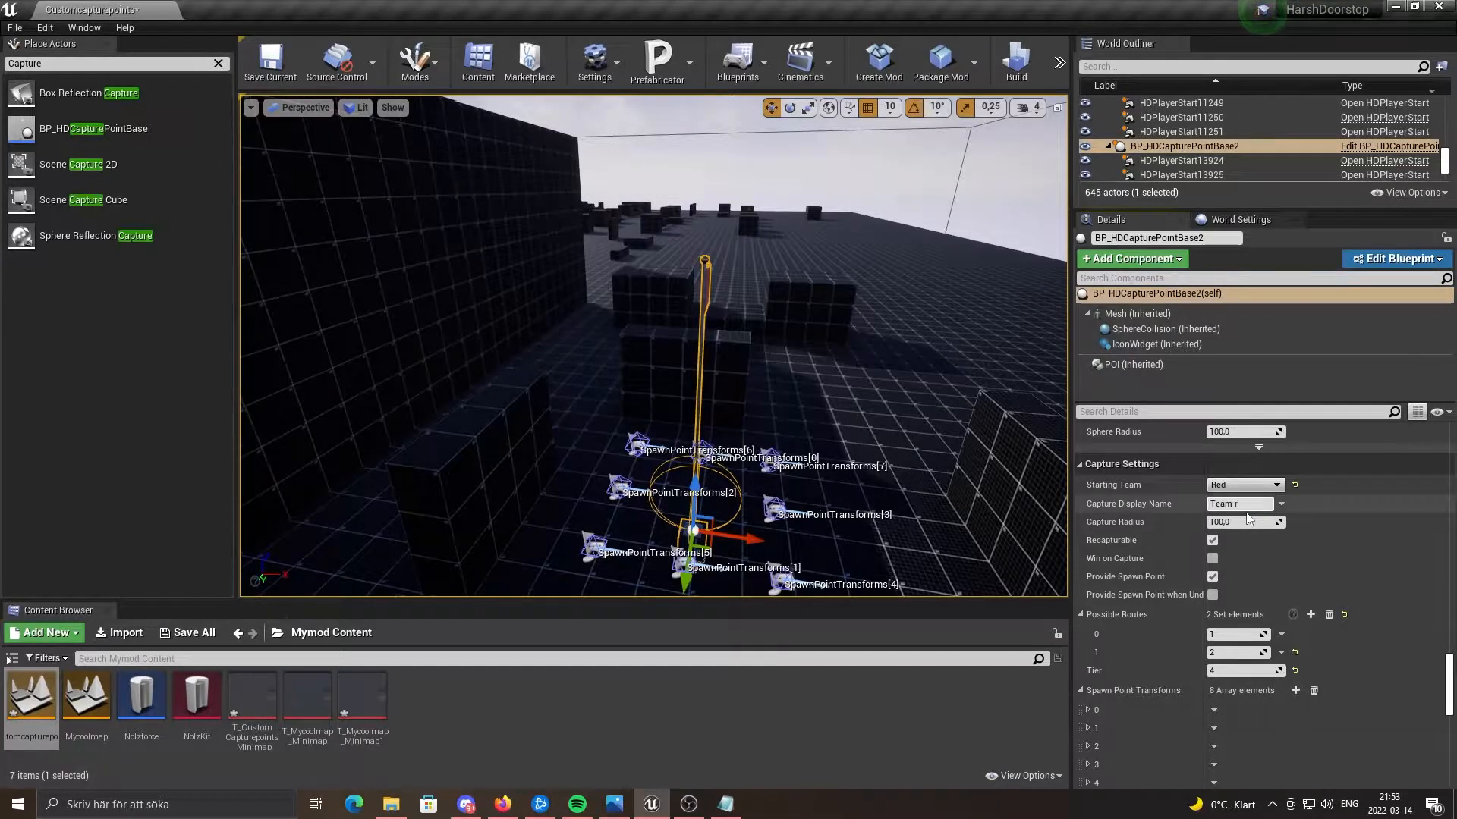
Select the blue-owned Tier 1 capture point and set its Capture Display Name to Team blue.
{"action": "key", "text": "w"}
{"action": "right_click_drag", "start_coordinate": [789, 410], "coordinate": [501, 410]}
{"action": "left_click", "coordinate": [648, 336]}
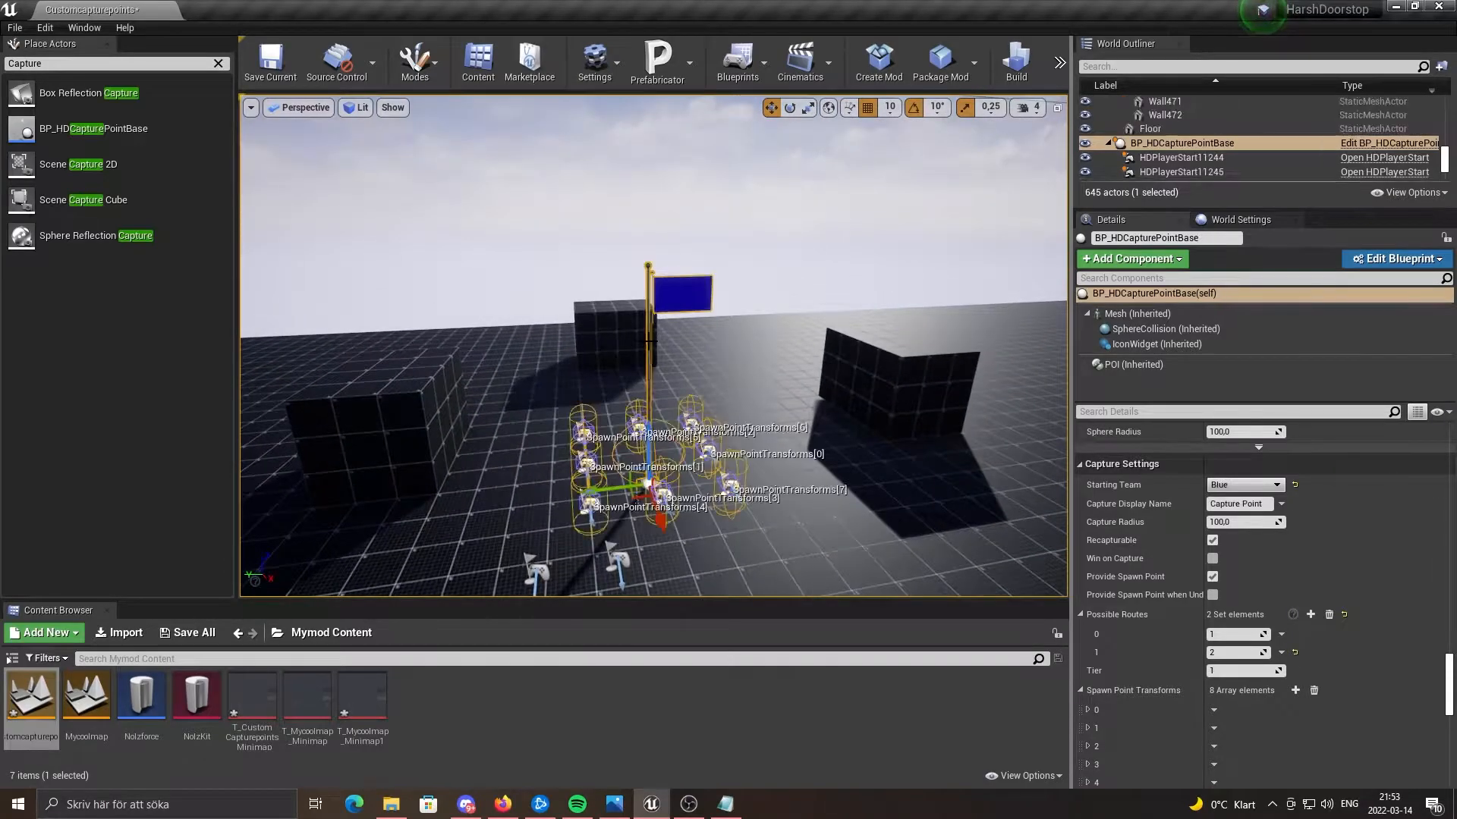
{"action": "left_click", "coordinate": [1235, 504]}
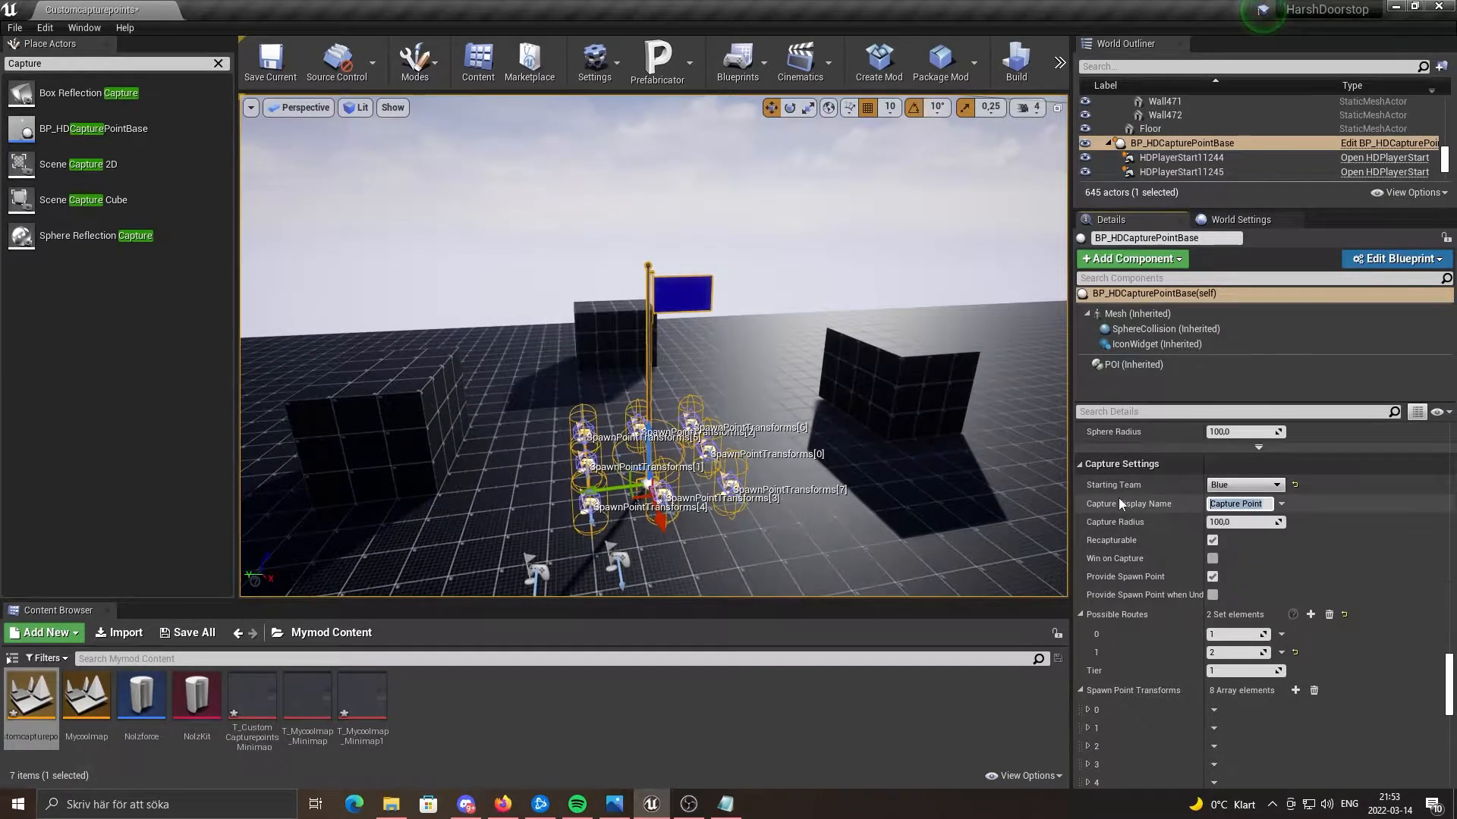
{"action": "type", "text": "Team blue"}
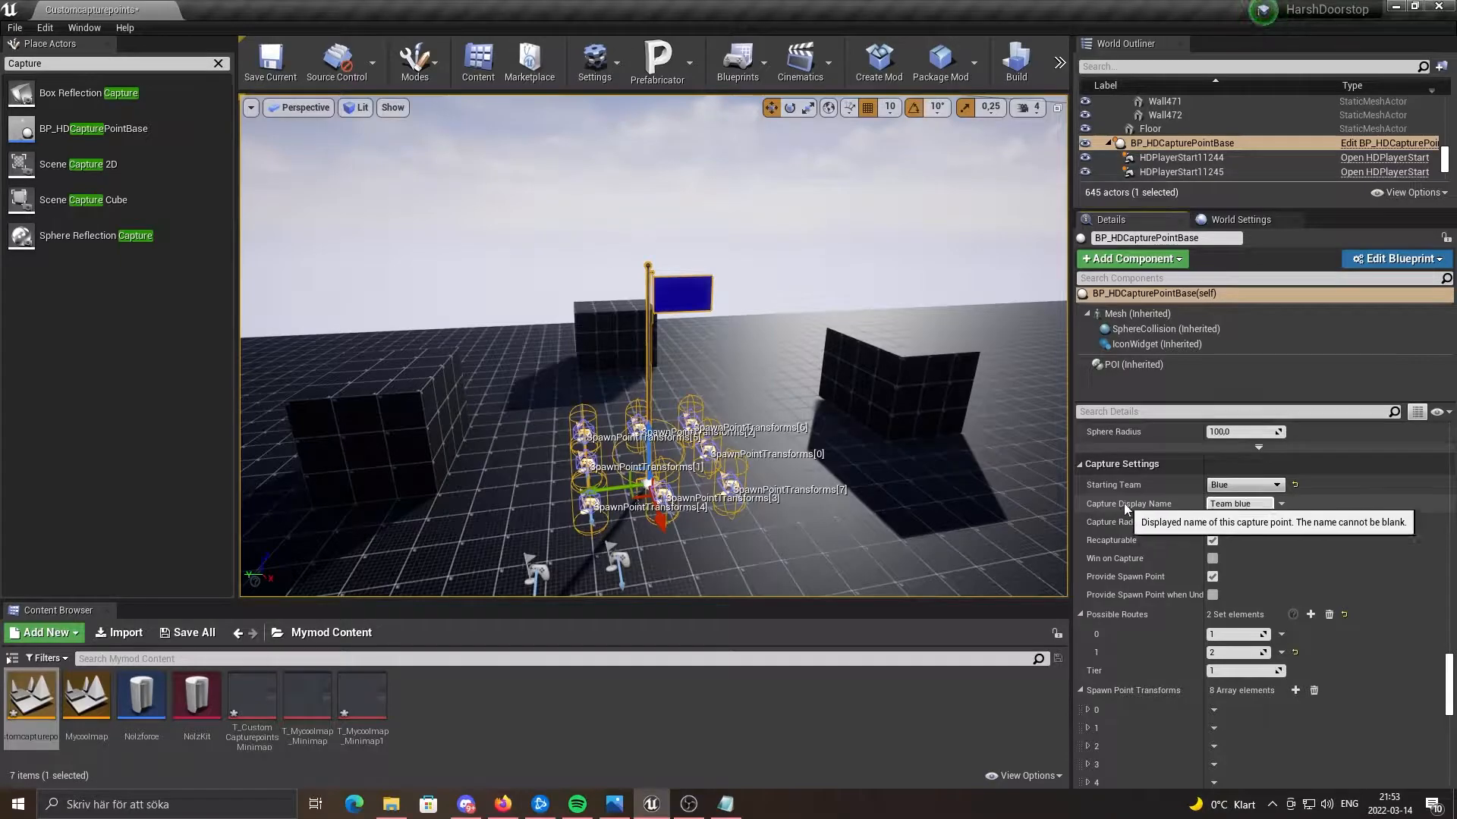
Select the route 1, Tier 2 capture point and set its Capture Display Name to A.
{"action": "right_click_drag", "start_coordinate": [895, 424], "coordinate": [1062, 395]}
{"action": "key", "text": "f"}
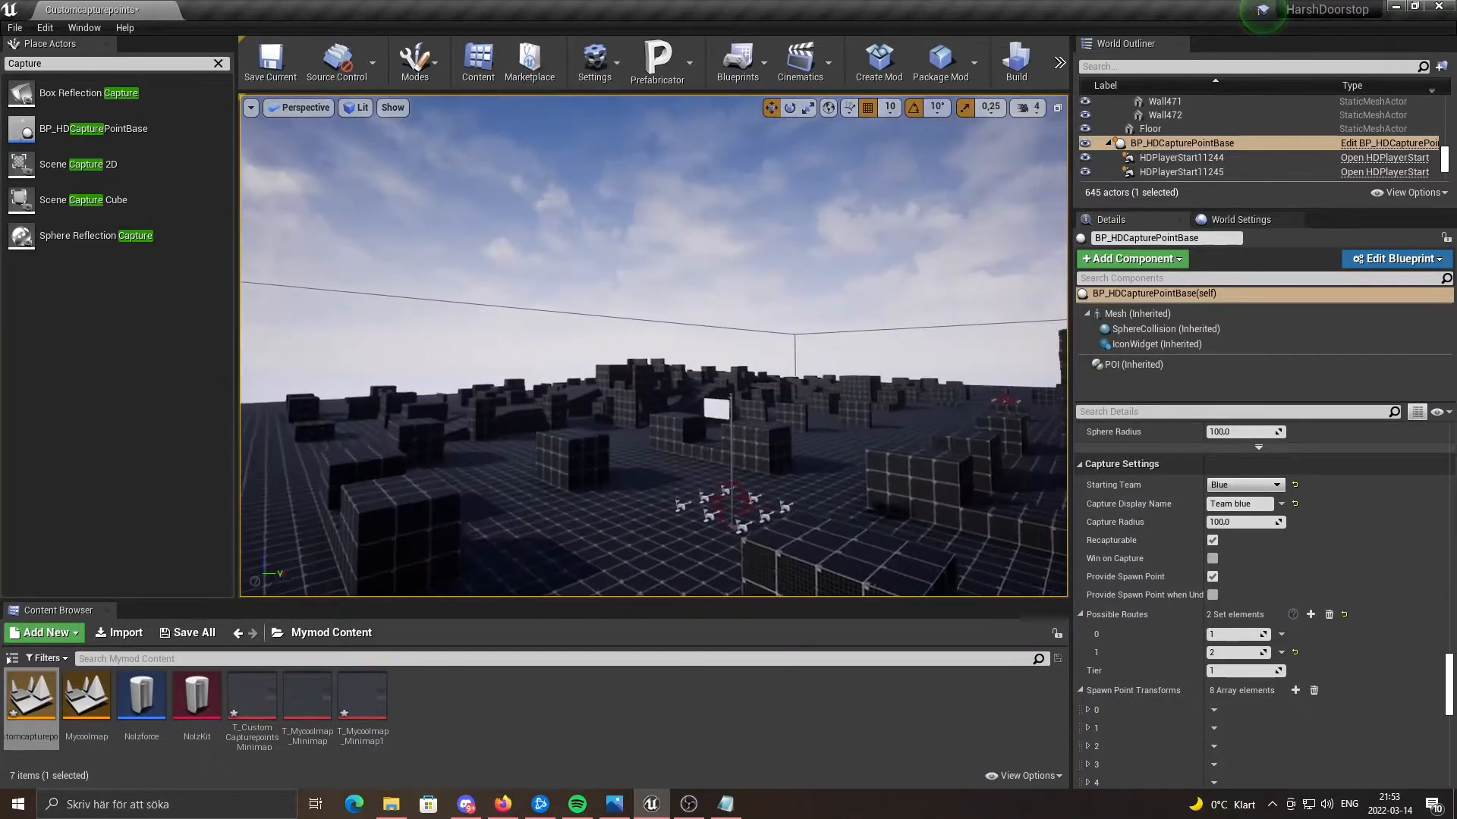
{"action": "left_click", "coordinate": [644, 394]}
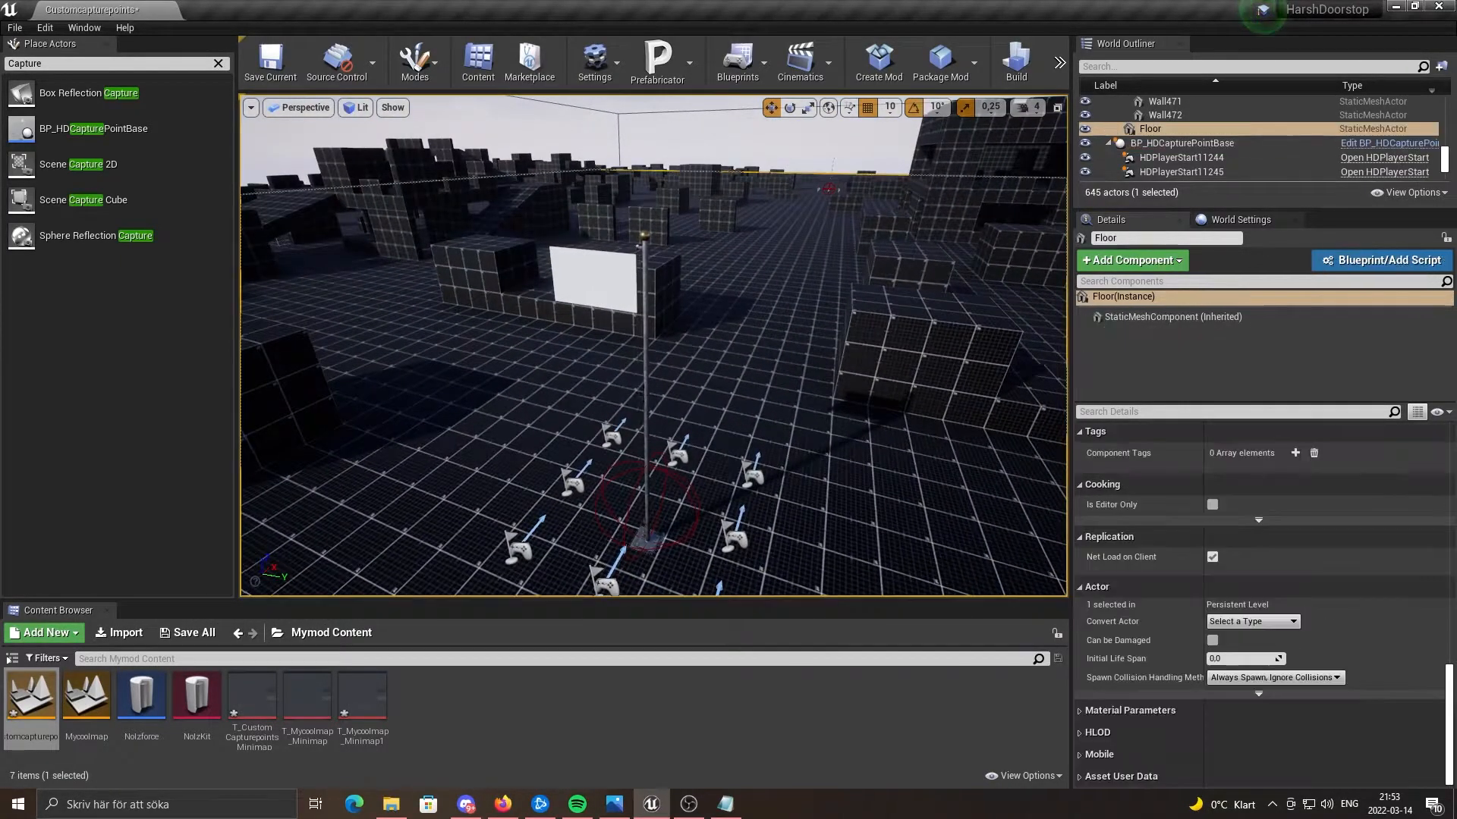
{"action": "left_click", "coordinate": [638, 537]}
{"action": "scroll", "coordinate": [1272, 515], "scroll_direction": "down", "scroll_amount": 8}
{"action": "scroll", "coordinate": [1266, 524], "scroll_direction": "down", "scroll_amount": 10}
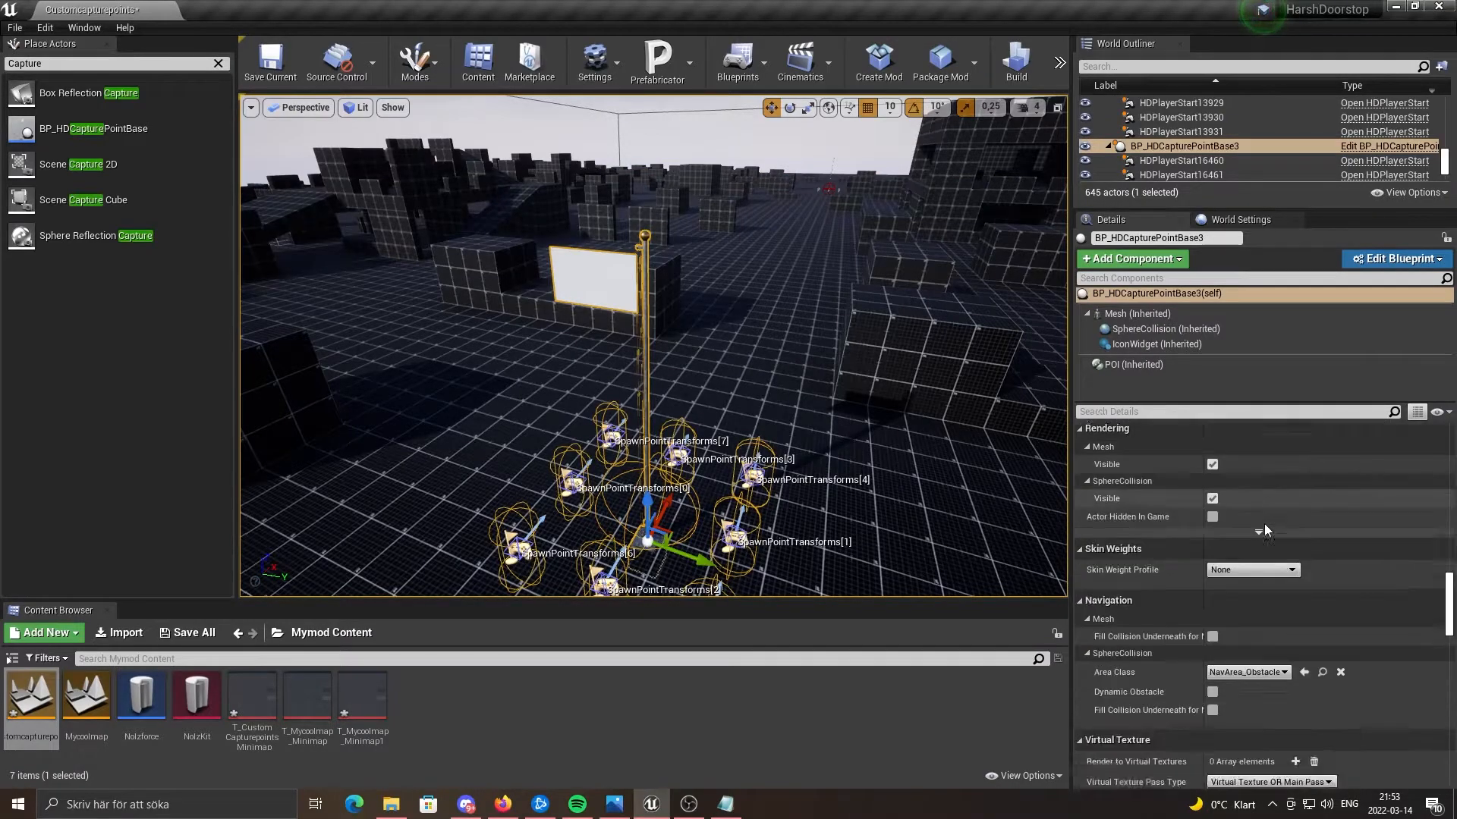
{"action": "scroll", "coordinate": [1249, 520], "scroll_direction": "up", "scroll_amount": 1}
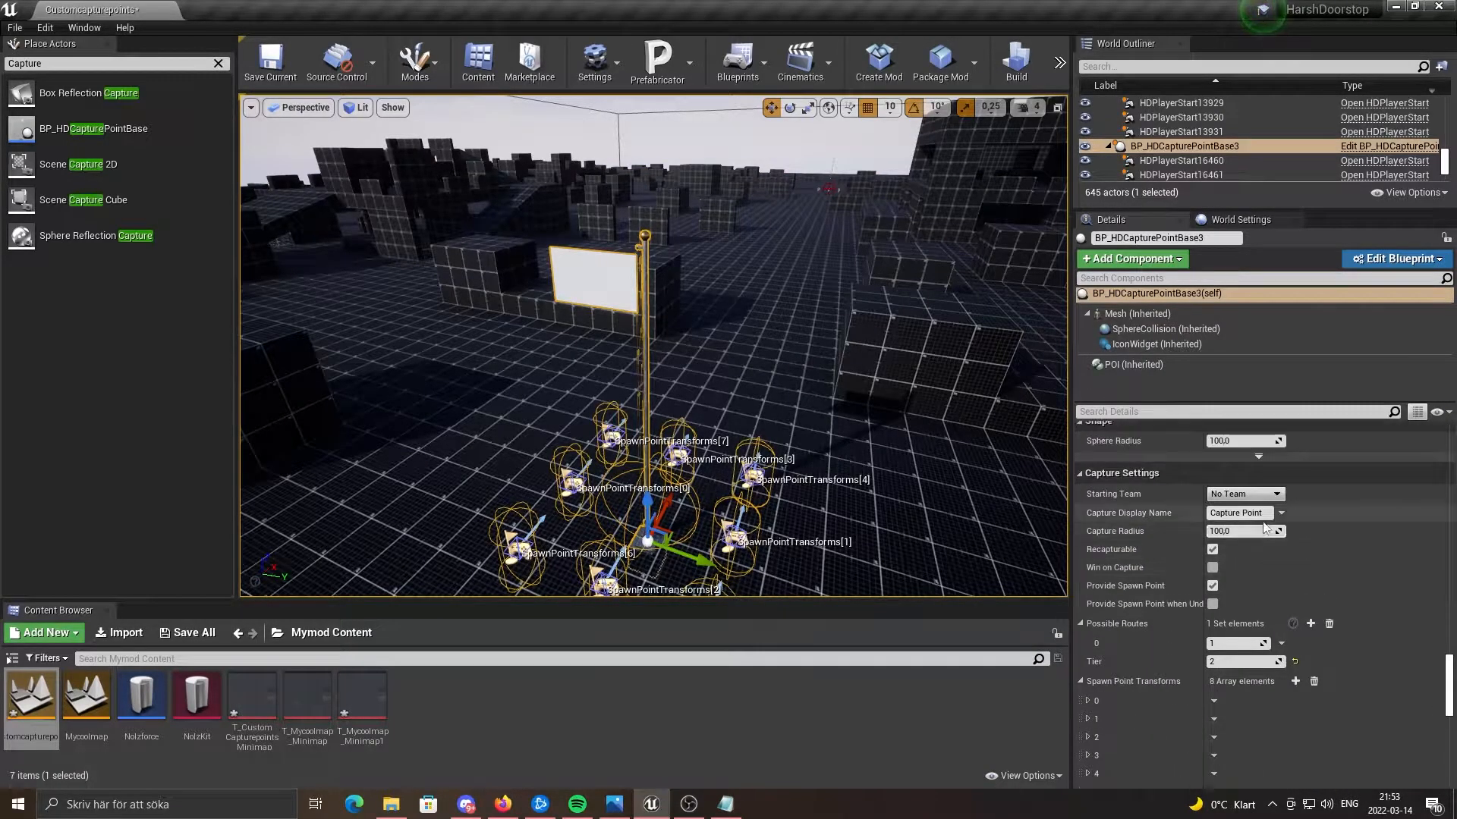
{"action": "left_click", "coordinate": [1237, 513]}
{"action": "type", "text": "A"}
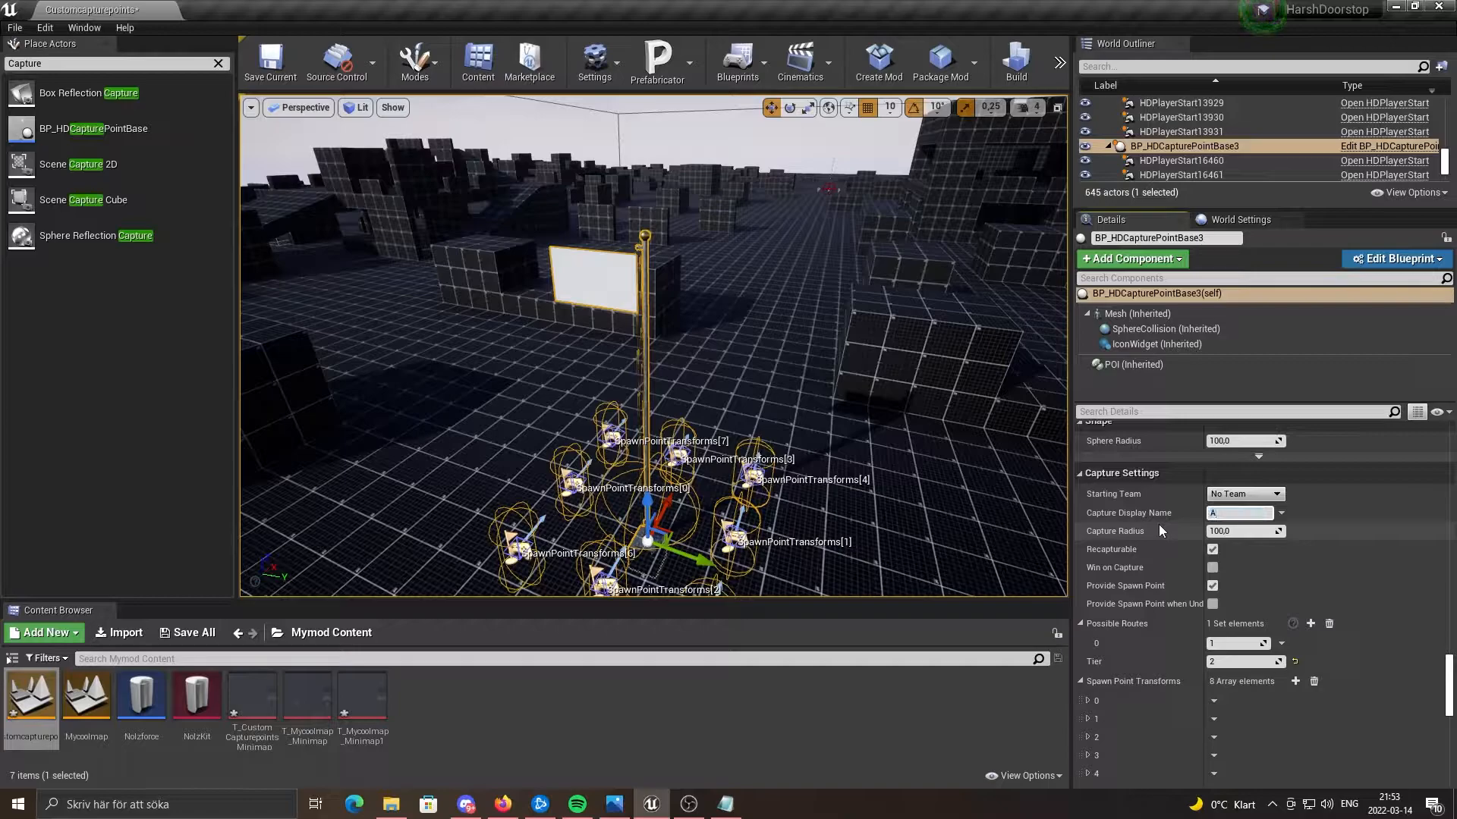
Select the route 1, Tier 3 capture point and replace its Capture Display Name.
{"action": "key", "text": "w"}
{"action": "right_click_drag", "start_coordinate": [880, 425], "coordinate": [903, 394]}
{"action": "right_click_drag", "start_coordinate": [739, 404], "coordinate": [740, 402]}
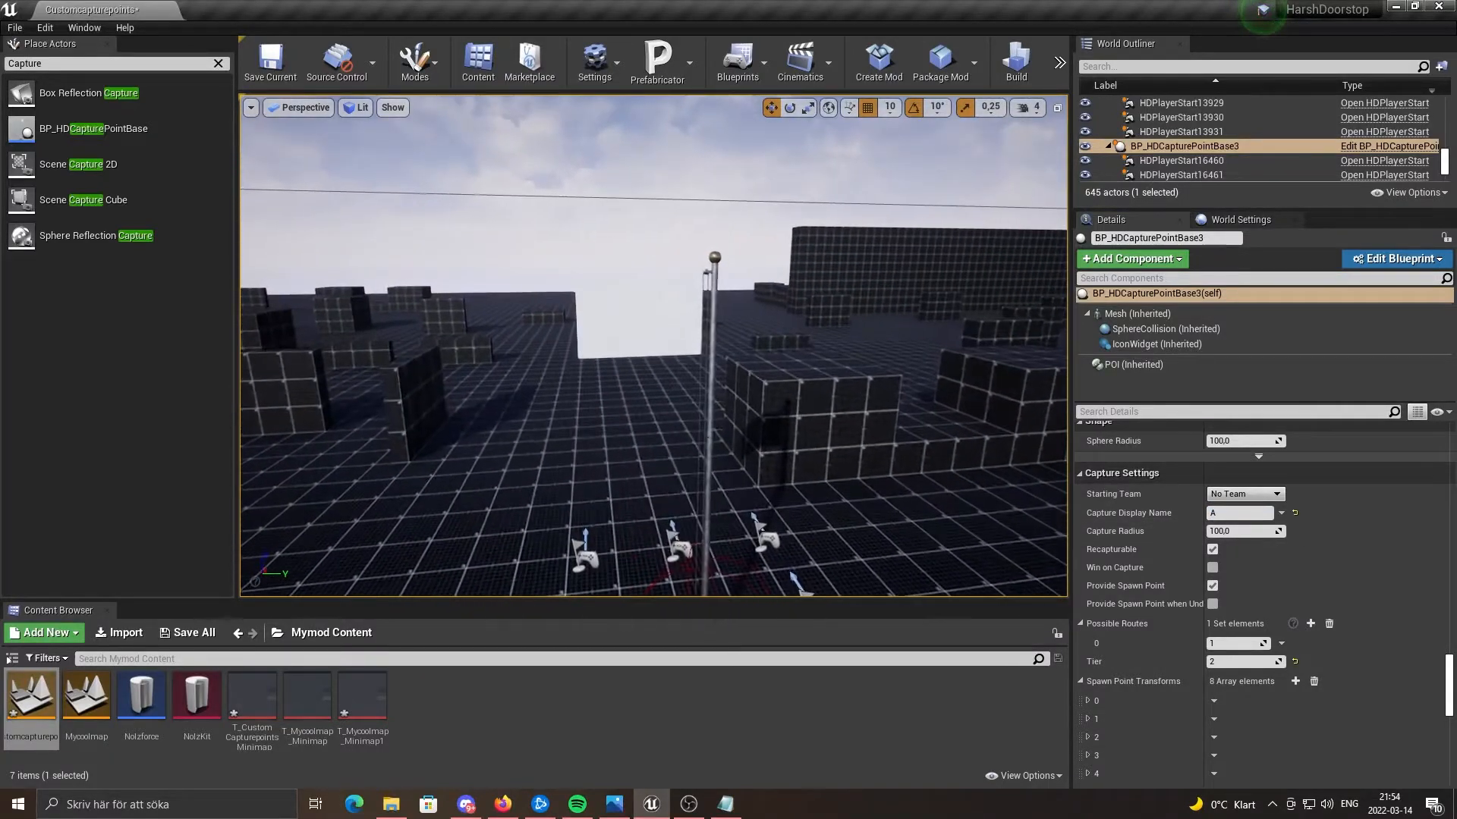
{"action": "left_click", "coordinate": [644, 323]}
{"action": "left_click_drag", "start_coordinate": [1264, 513], "coordinate": [1111, 514]}
{"action": "key", "text": "BackSpace"}
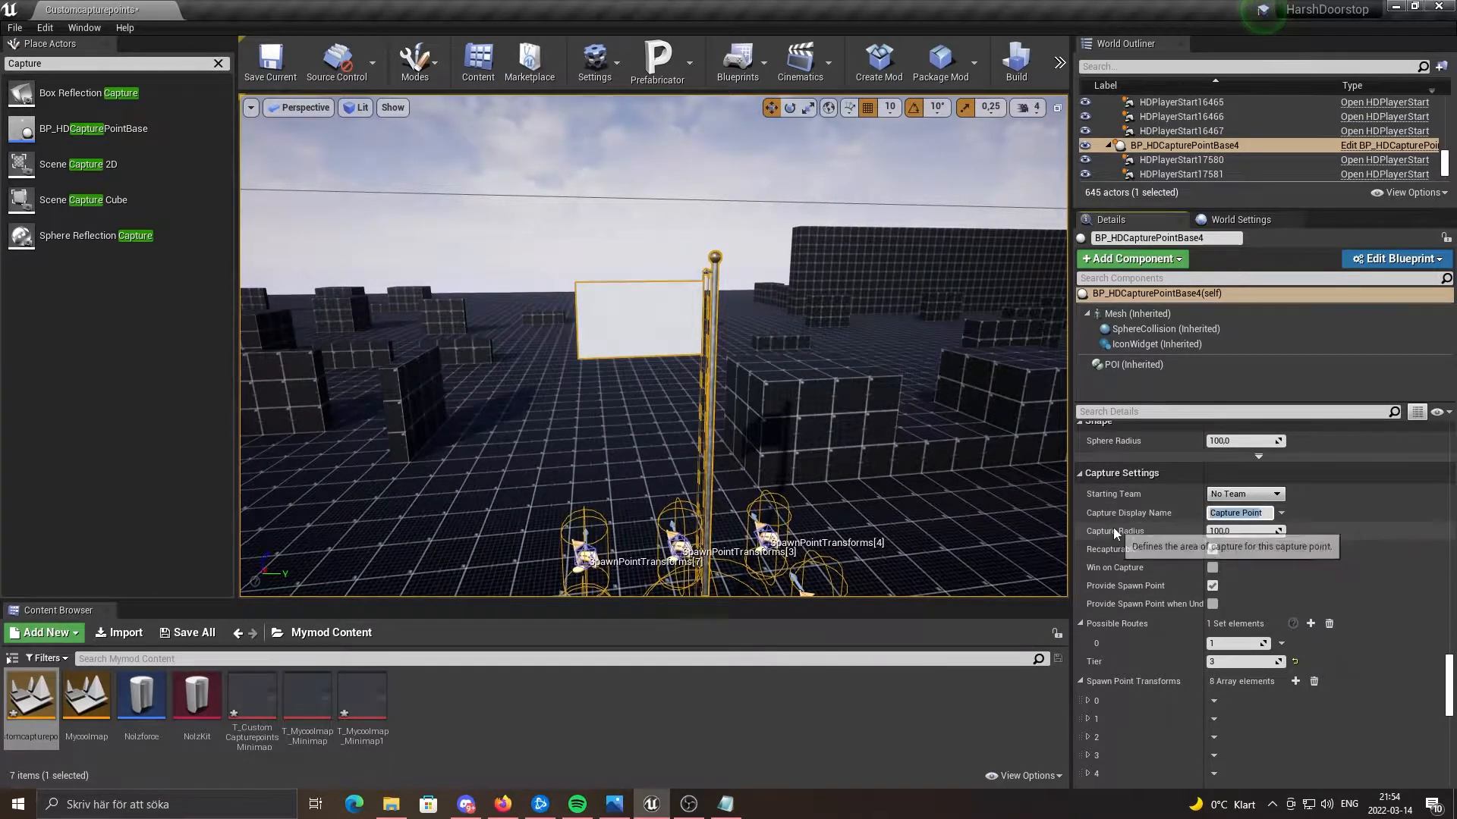
Select the route 2, Tier 2 capture point and set its Capture Display Name to A2.
{"action": "key", "text": "w"}
{"action": "right_click_drag", "start_coordinate": [873, 425], "coordinate": [652, 387]}
{"action": "key", "text": "w"}
{"action": "key", "text": "w"}
{"action": "key", "text": "s"}
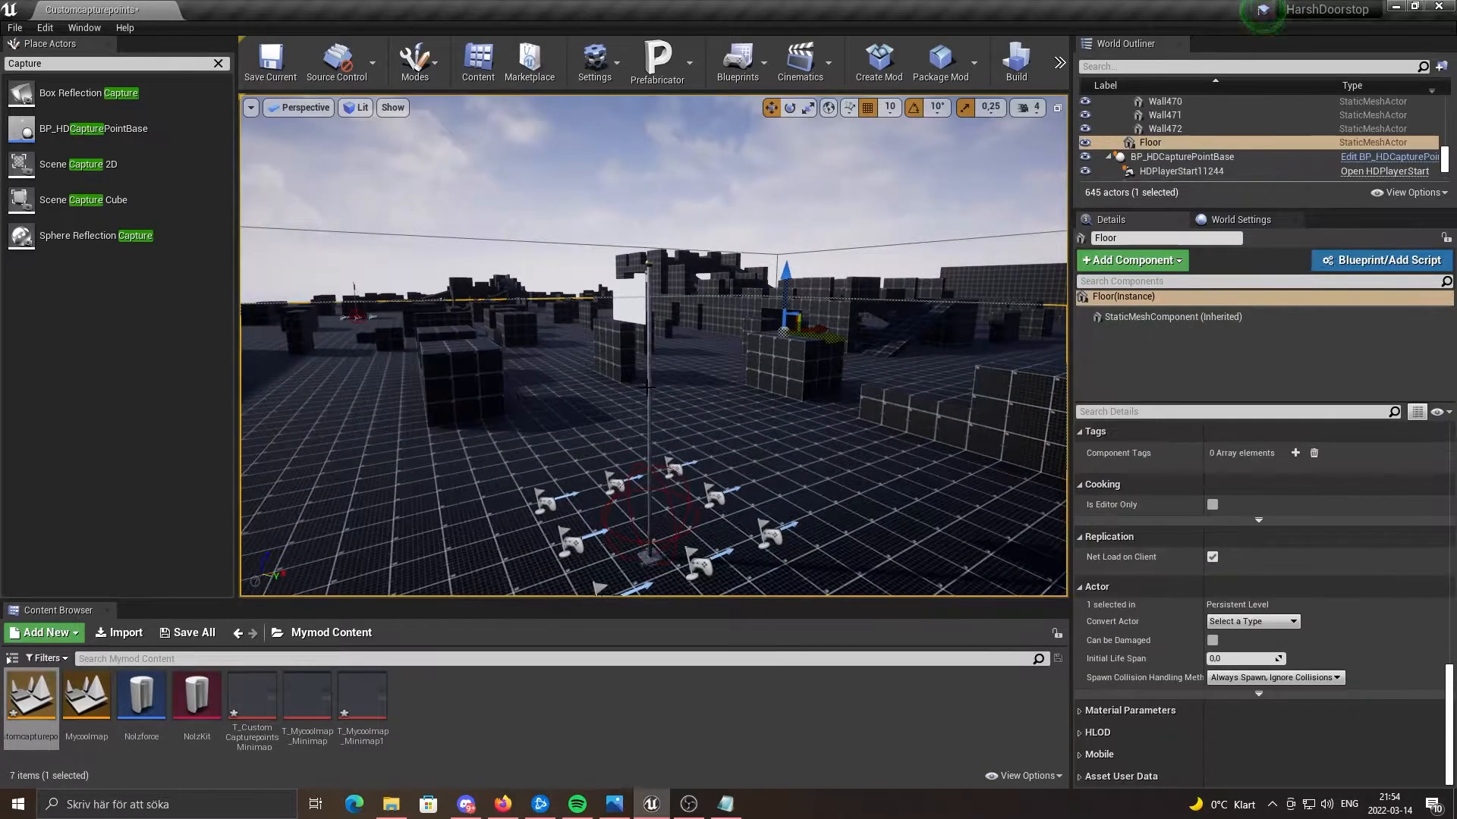
{"action": "left_click", "coordinate": [650, 385]}
{"action": "scroll", "coordinate": [1290, 620], "scroll_direction": "down", "scroll_amount": 10}
{"action": "scroll", "coordinate": [1321, 588], "scroll_direction": "down", "scroll_amount": 15}
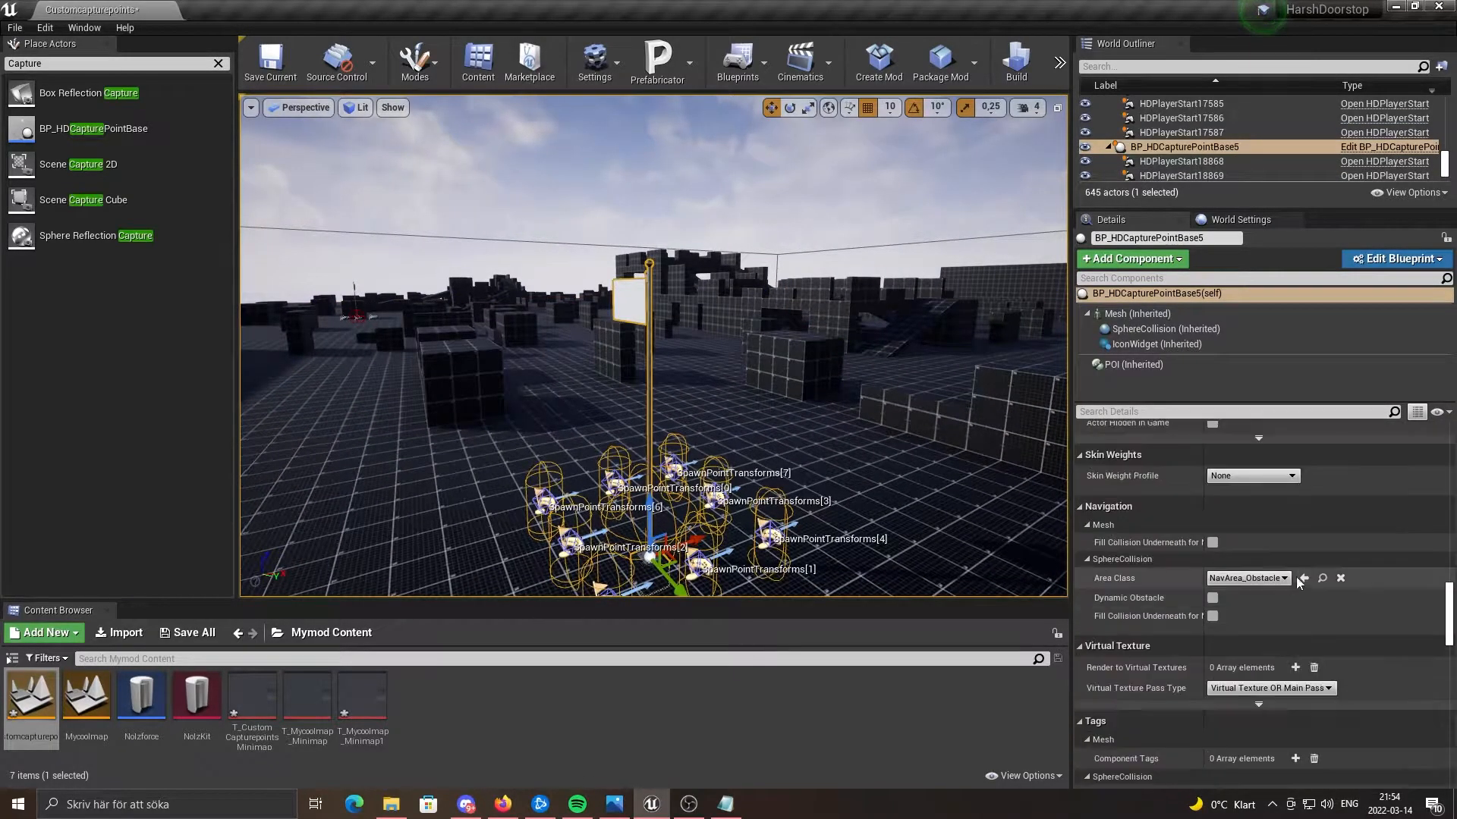
{"action": "scroll", "coordinate": [1272, 583], "scroll_direction": "up", "scroll_amount": 5}
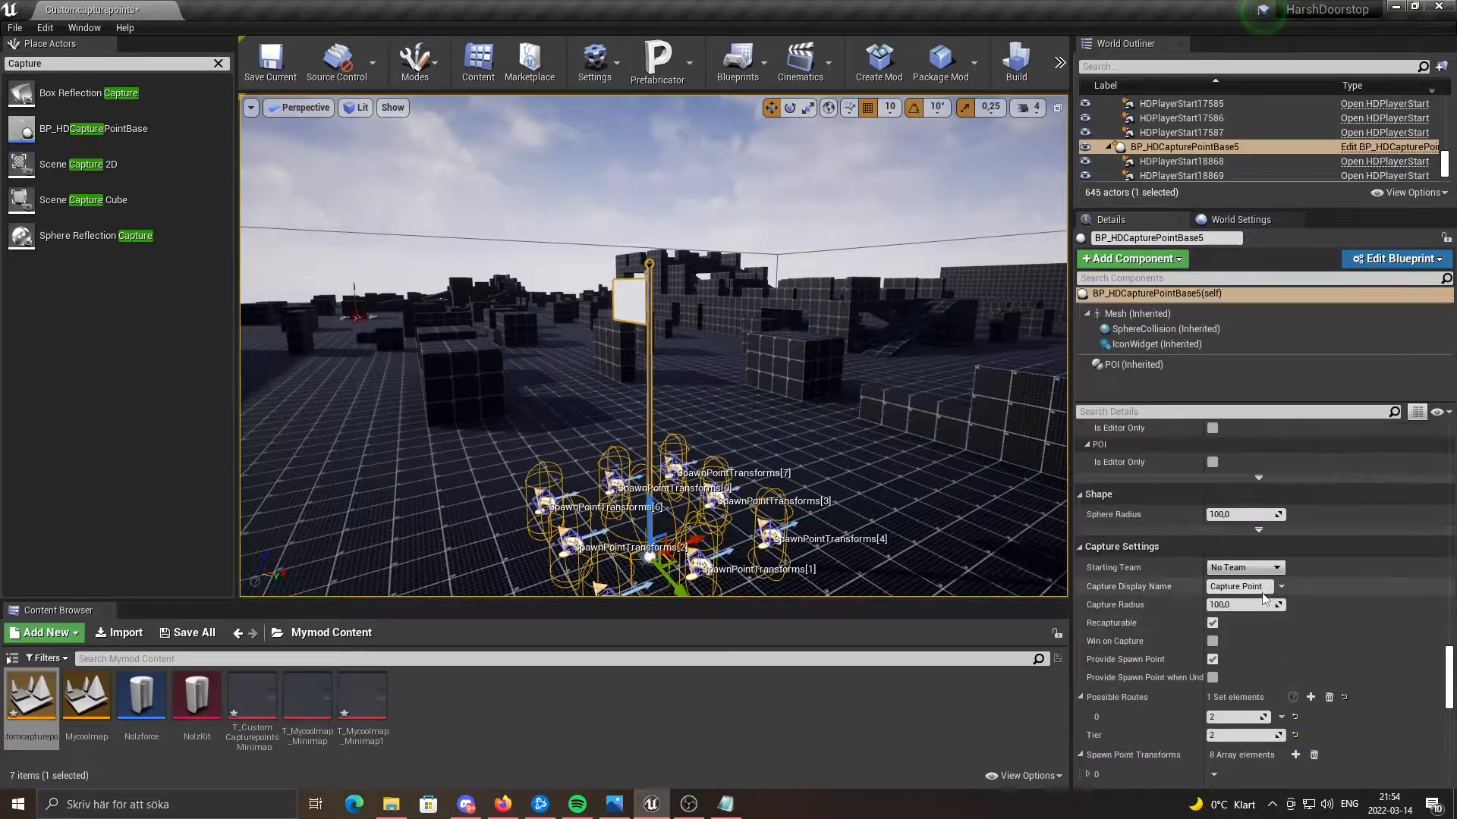
{"action": "double_click", "coordinate": [1252, 586]}
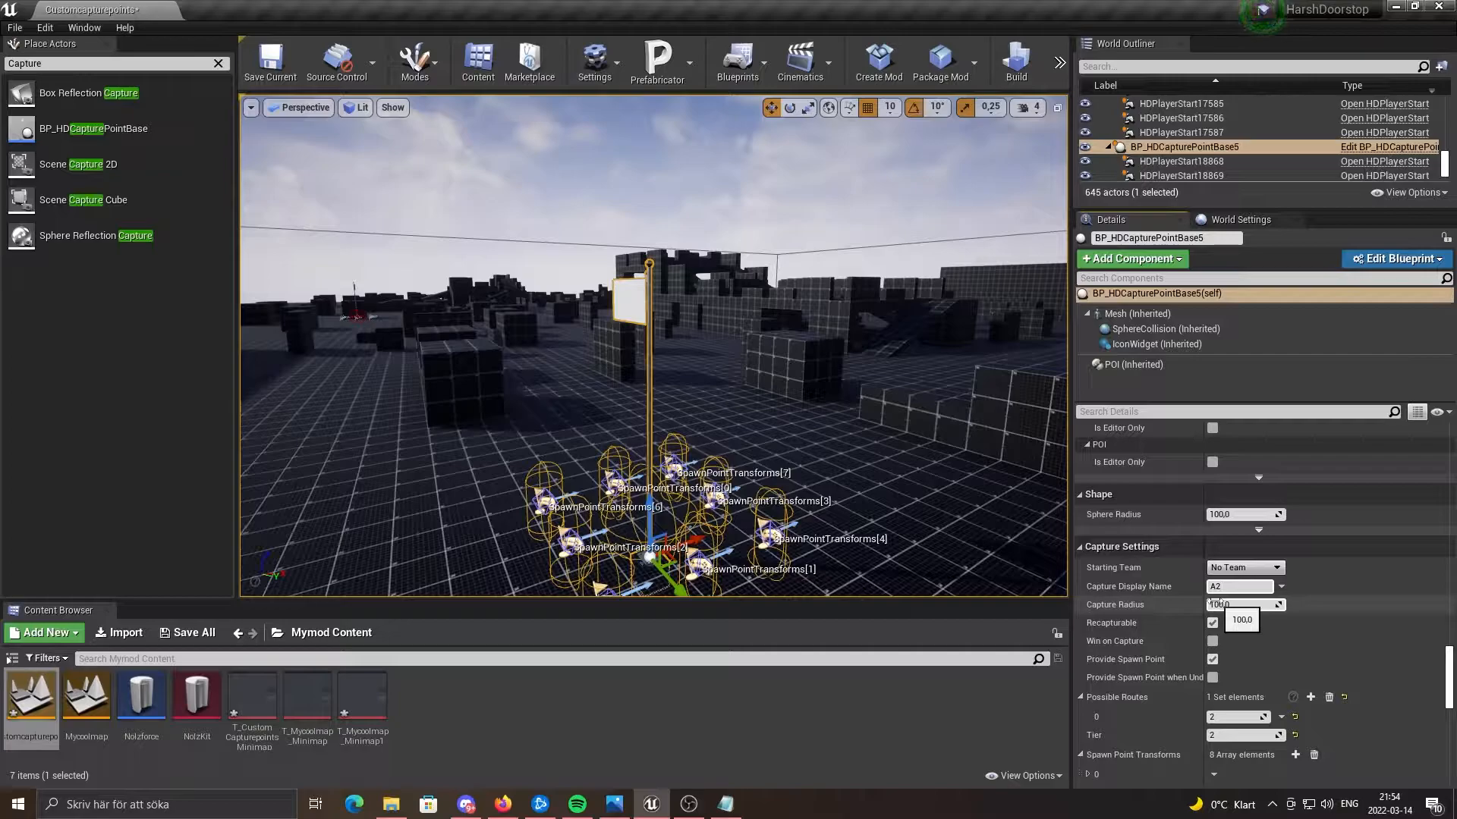
Select the route 2, Tier 3 capture point and set its Capture Display Name to B2.
{"action": "key", "text": "w"}
{"action": "right_click_drag", "start_coordinate": [911, 455], "coordinate": [1040, 451]}
{"action": "left_click", "coordinate": [578, 342]}
{"action": "scroll", "coordinate": [1290, 597], "scroll_direction": "down", "scroll_amount": 9}
{"action": "scroll", "coordinate": [1291, 607], "scroll_direction": "up", "scroll_amount": 6}
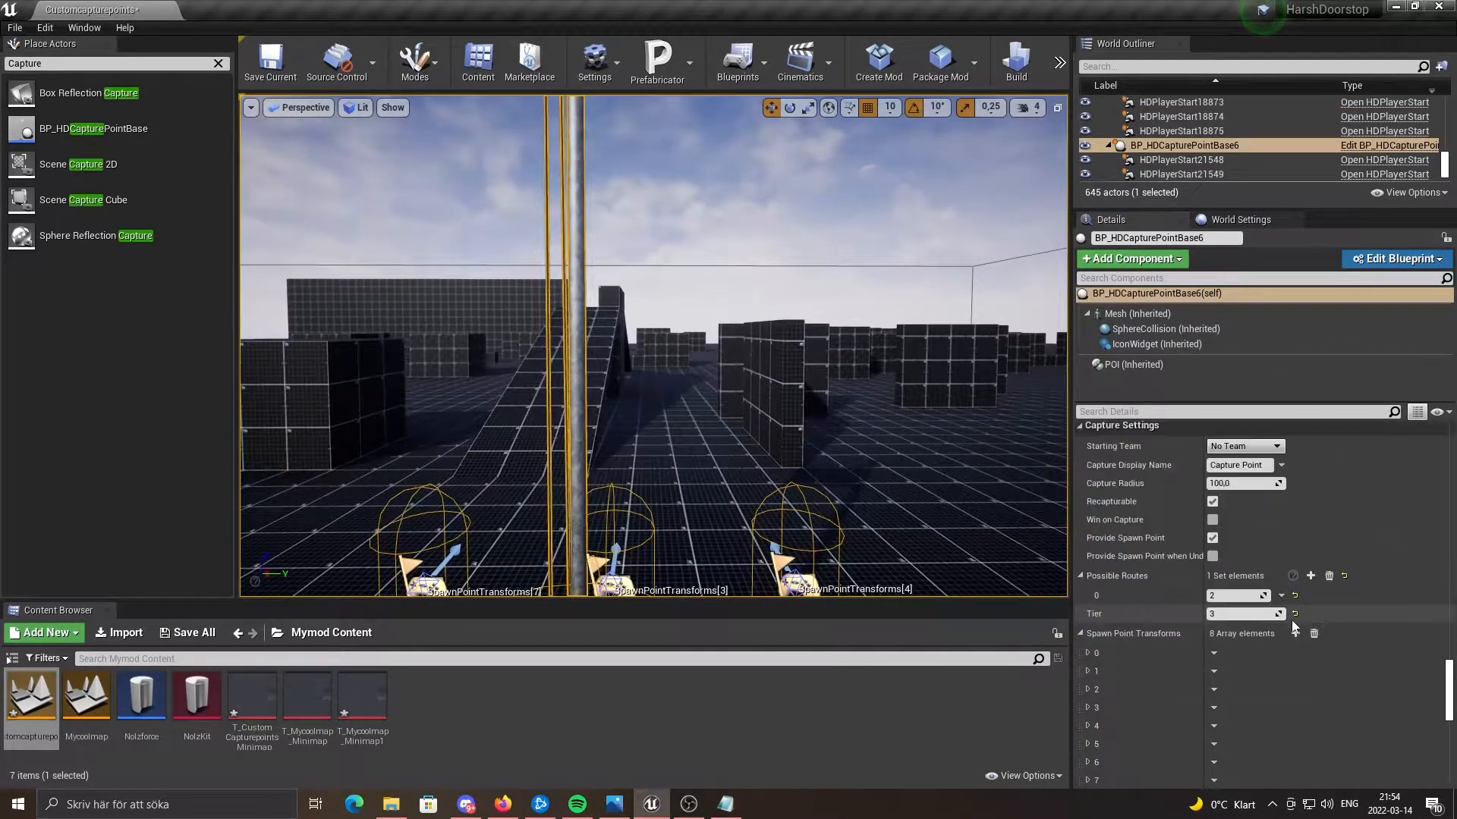
{"action": "left_click", "coordinate": [1237, 465]}
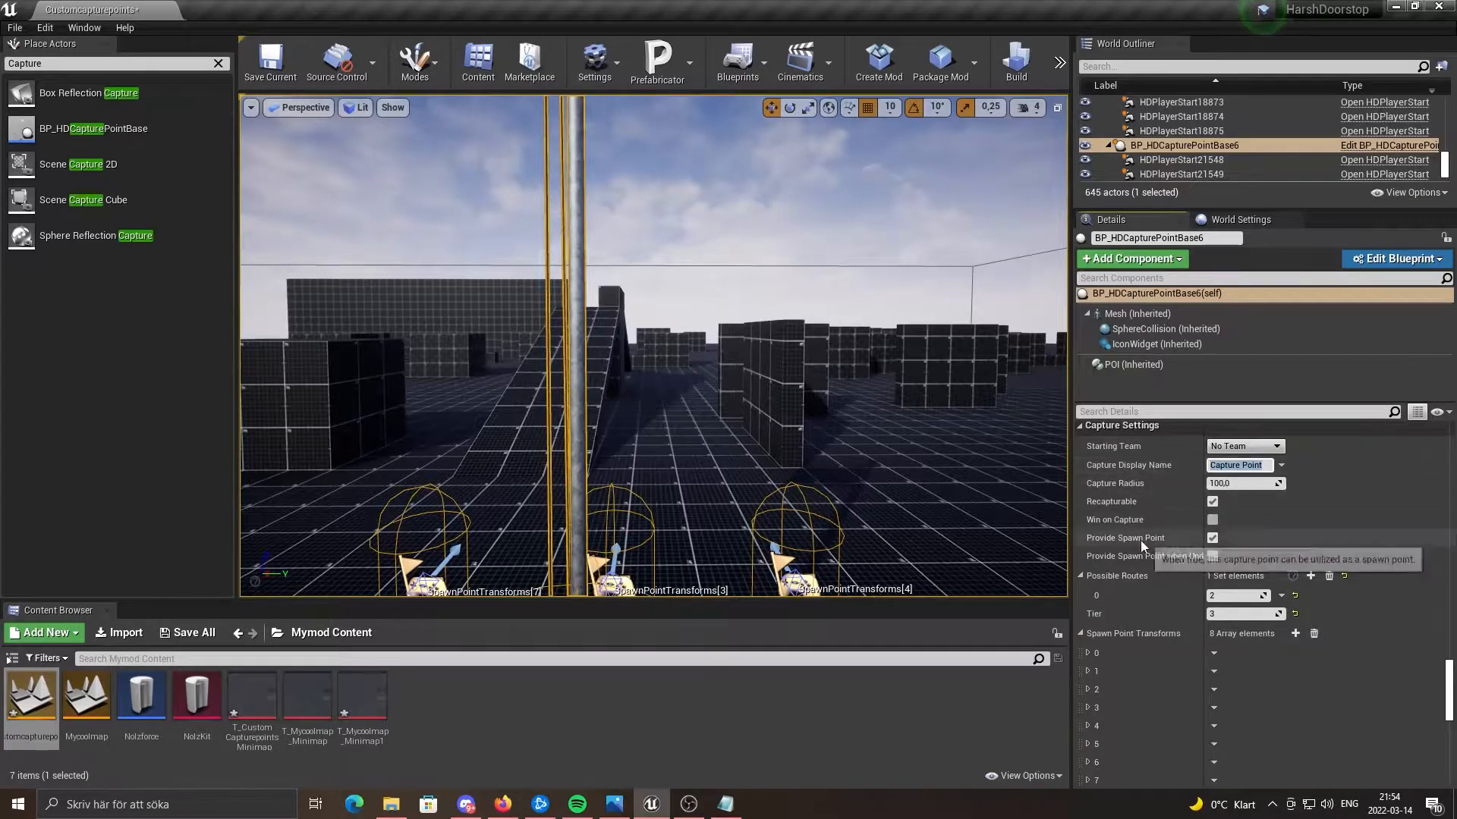
{"action": "type", "text": "B2"}
Play the level in the editor to check which capture points appear on the spawn map.
{"action": "right_click_drag", "start_coordinate": [933, 530], "coordinate": [913, 593]}
{"action": "key", "text": "s"}
{"action": "key", "text": "w"}
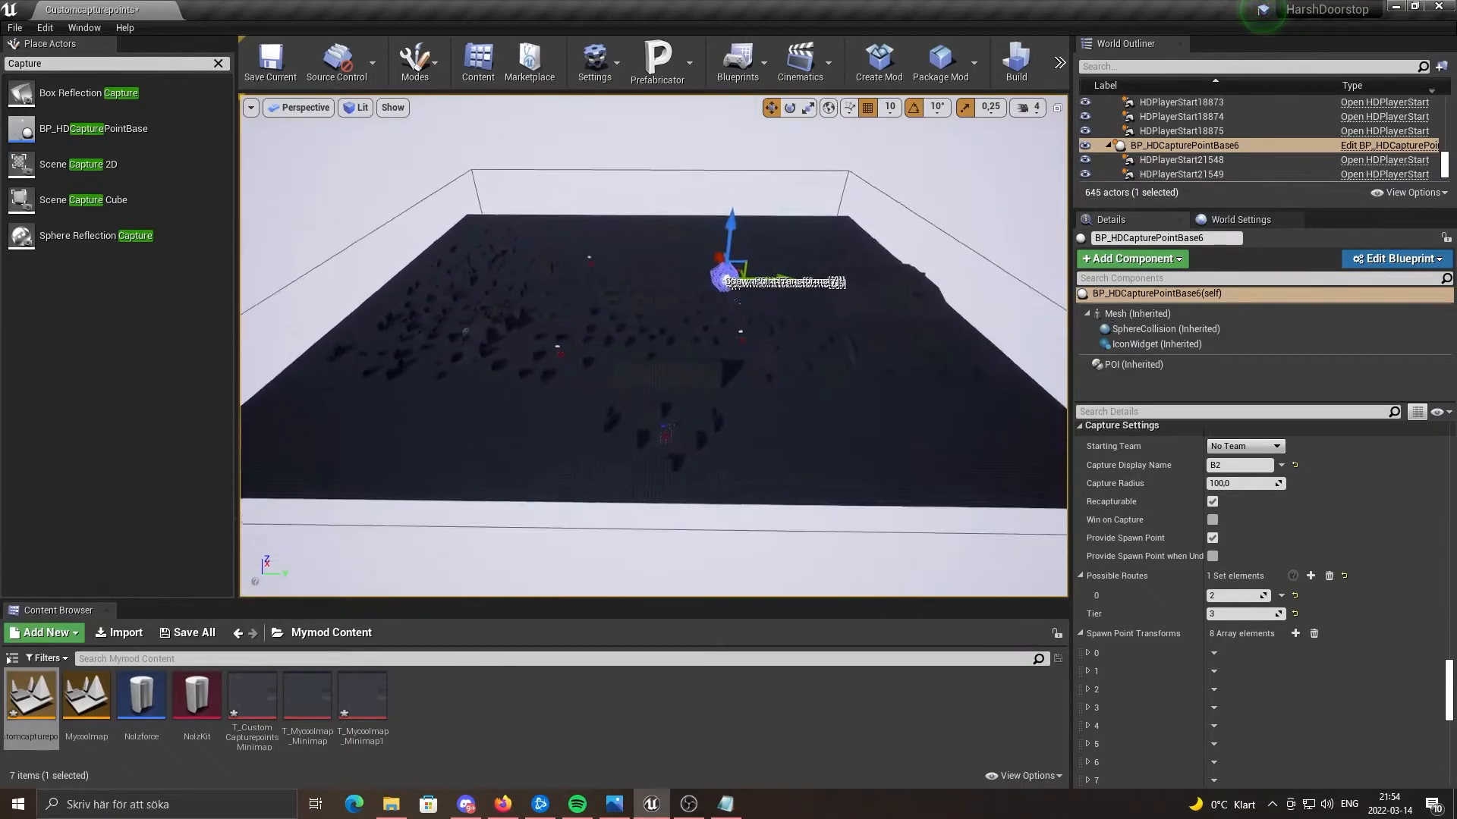
{"action": "key", "text": "w"}
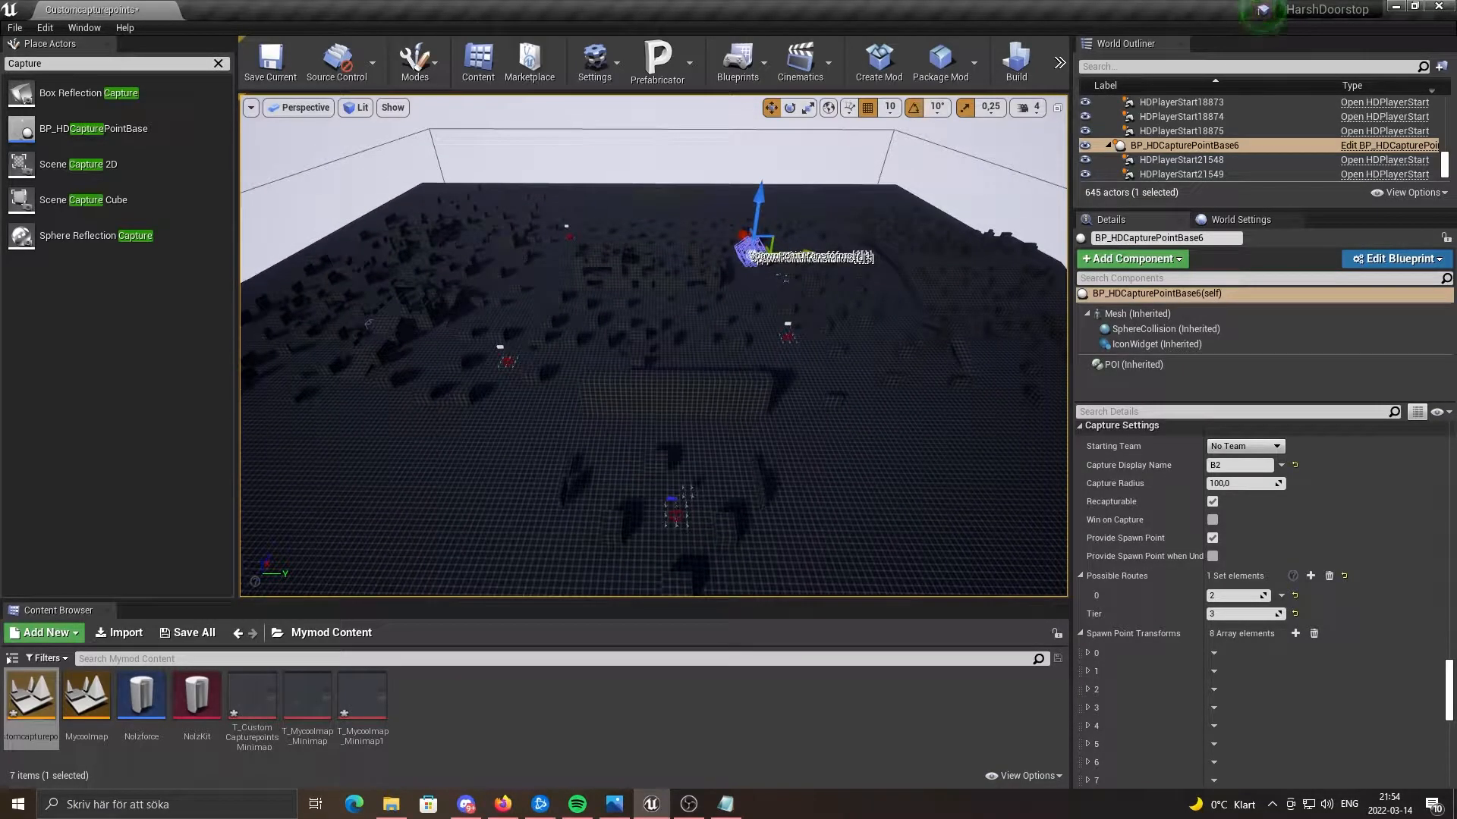
{"action": "left_click", "coordinate": [1060, 63]}
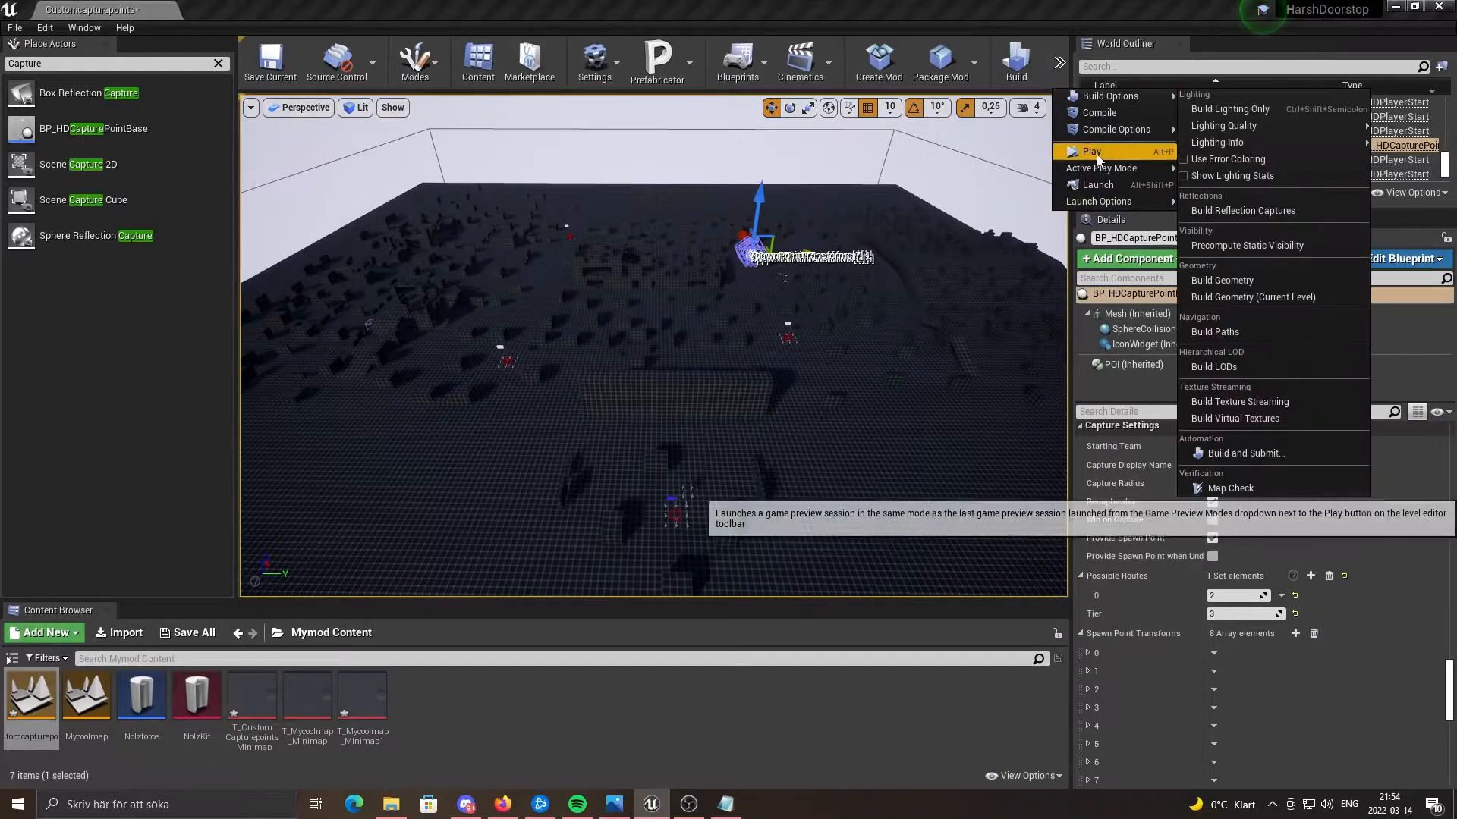
{"action": "left_click", "coordinate": [1093, 151]}
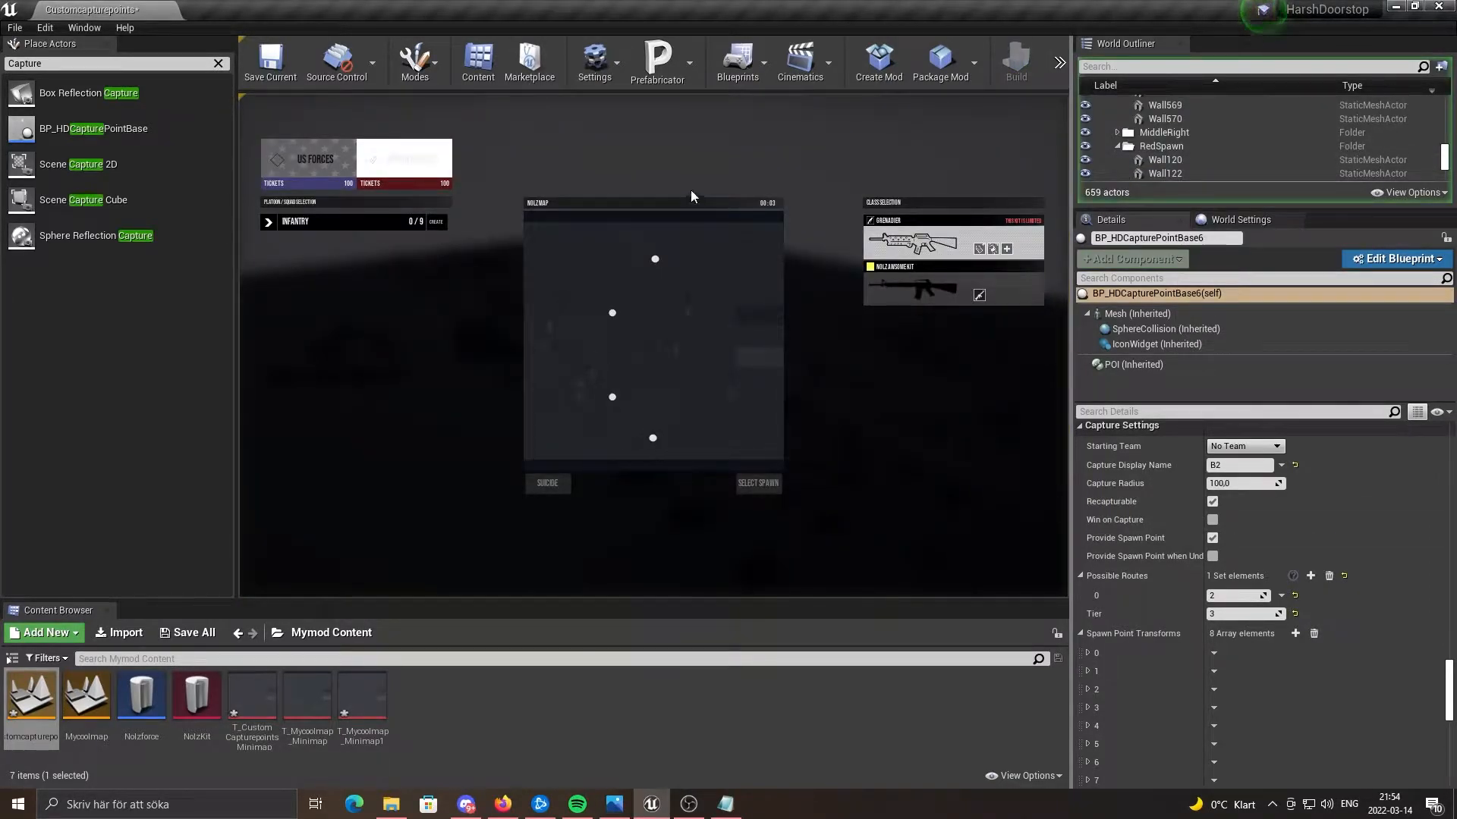
Stop and replay the level twice to compare the capture route chosen on each run.
{"action": "left_click", "coordinate": [1060, 63]}
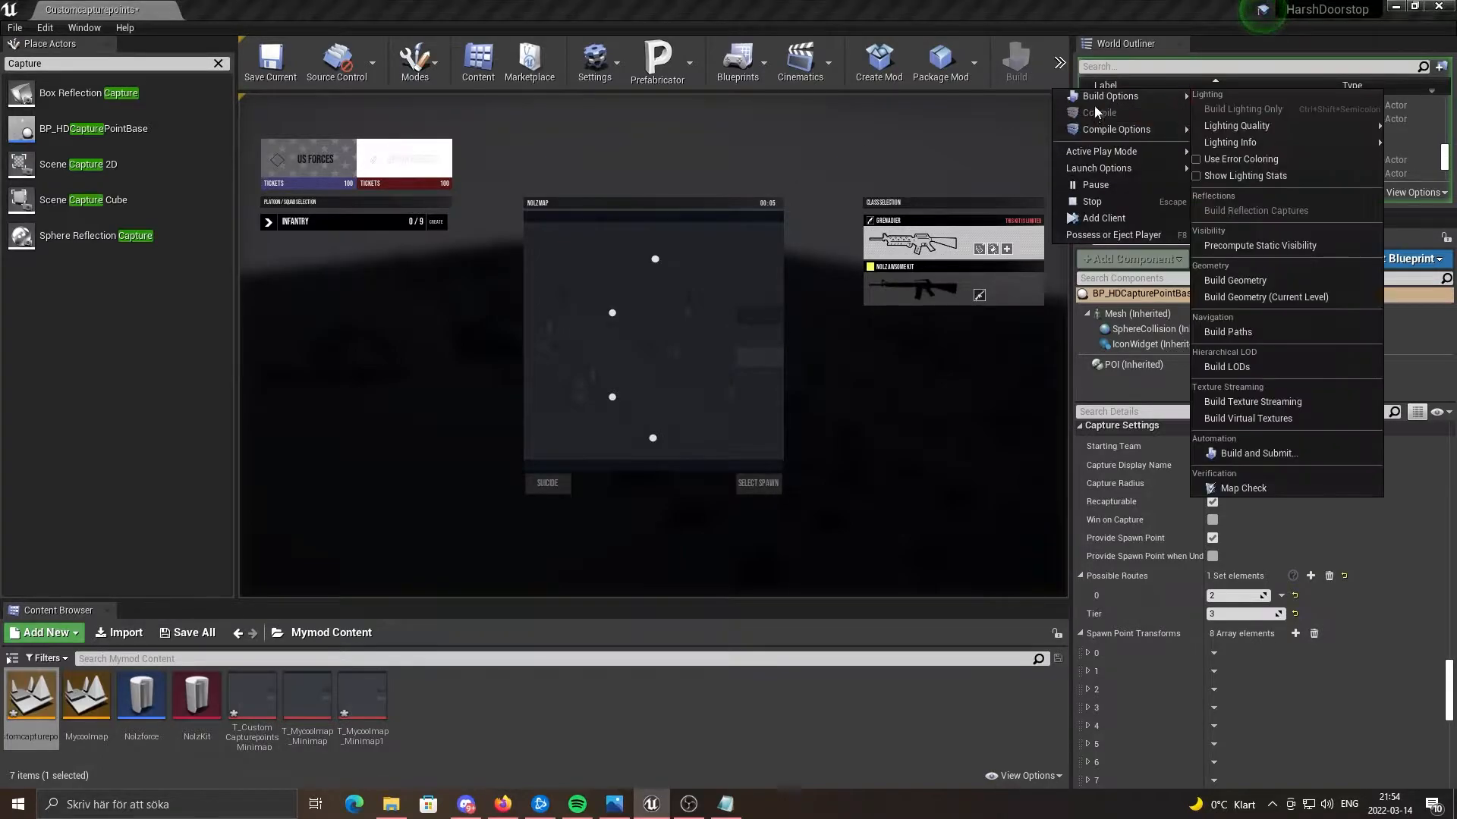
{"action": "left_click", "coordinate": [1091, 201]}
{"action": "left_click", "coordinate": [1060, 63]}
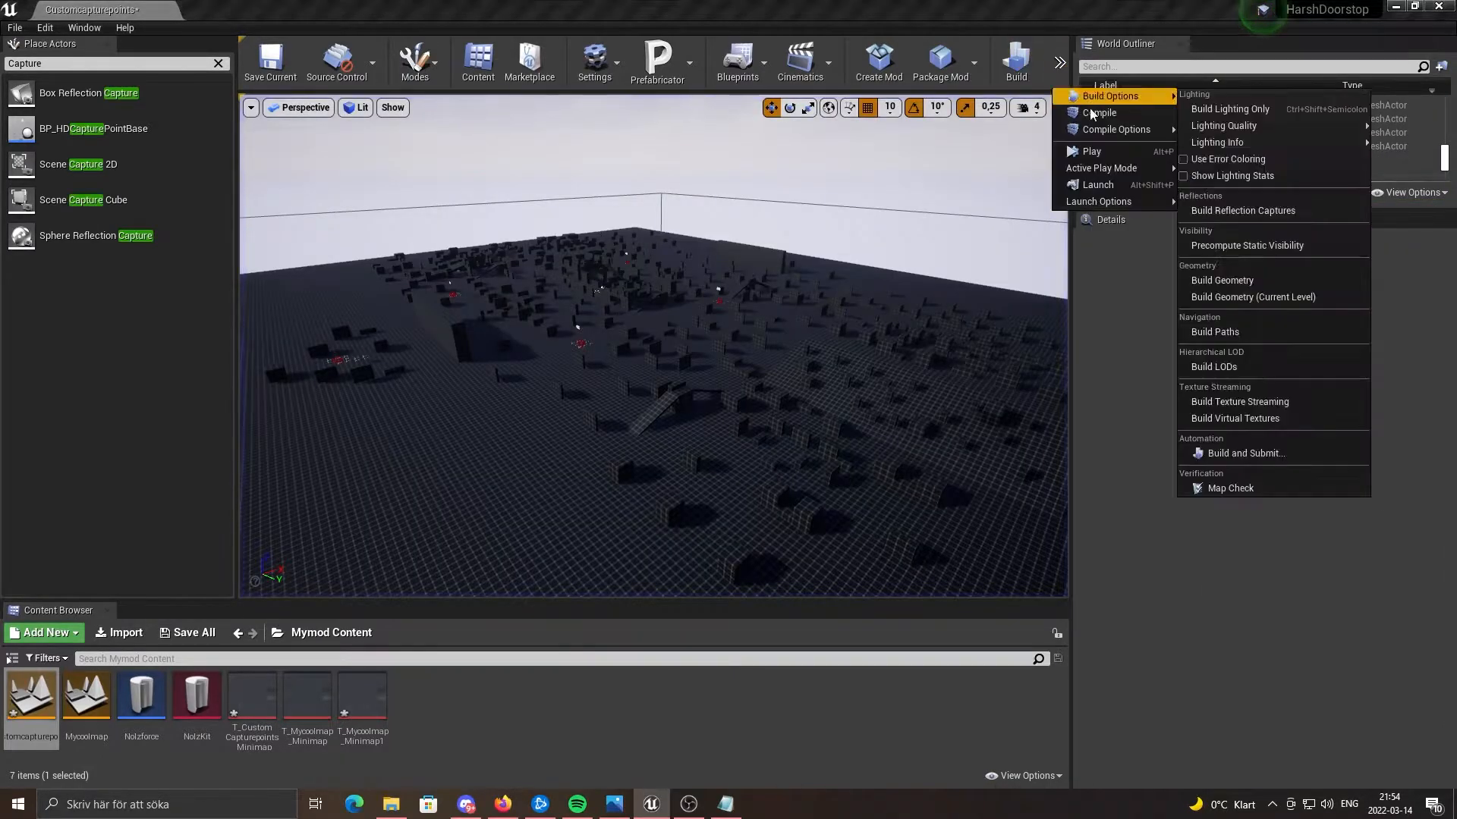
{"action": "left_click", "coordinate": [1086, 152]}
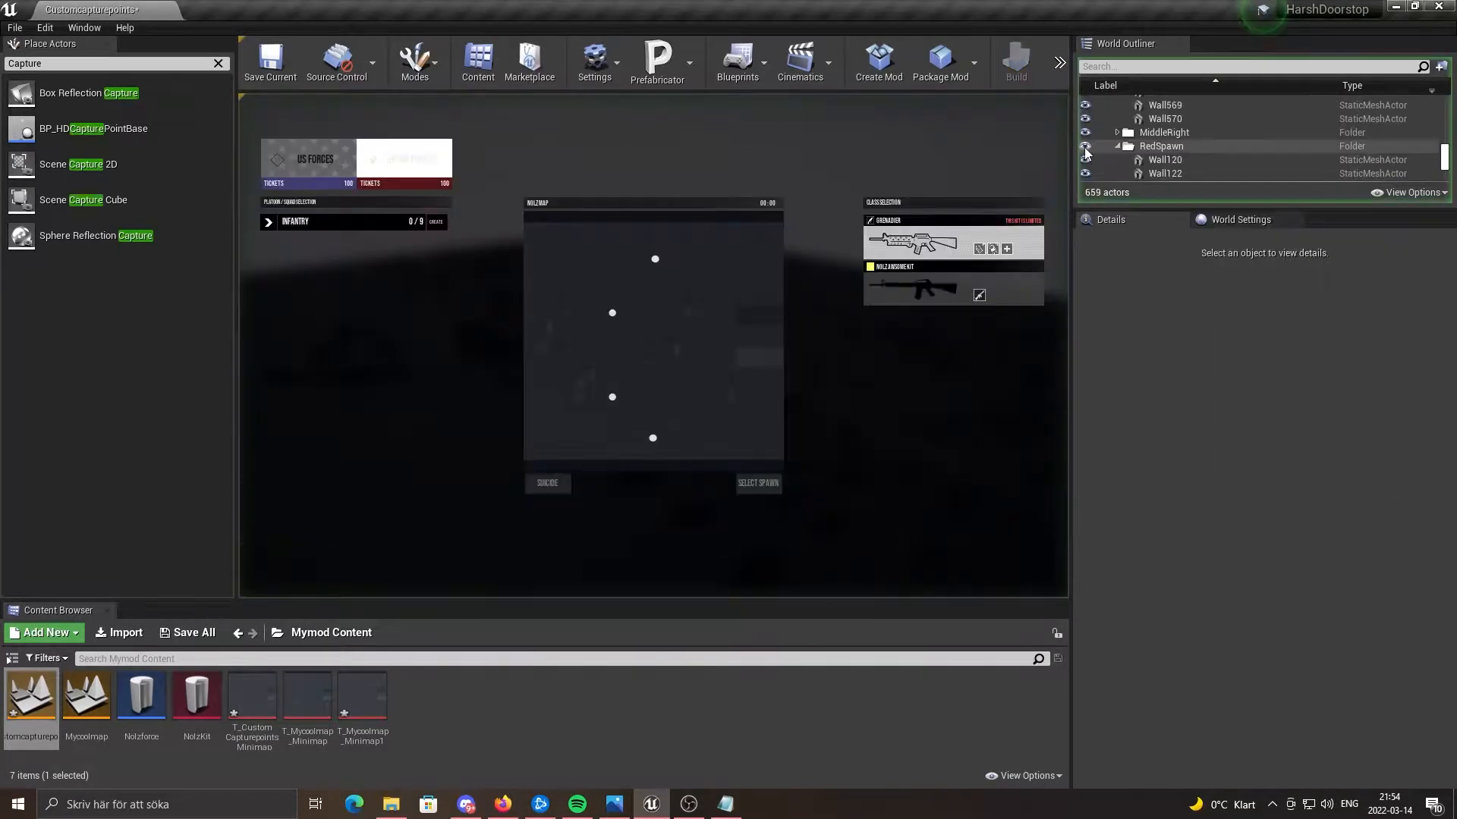
{"action": "left_click", "coordinate": [1059, 63]}
{"action": "left_click", "coordinate": [1091, 201]}
{"action": "left_click", "coordinate": [1061, 76]}
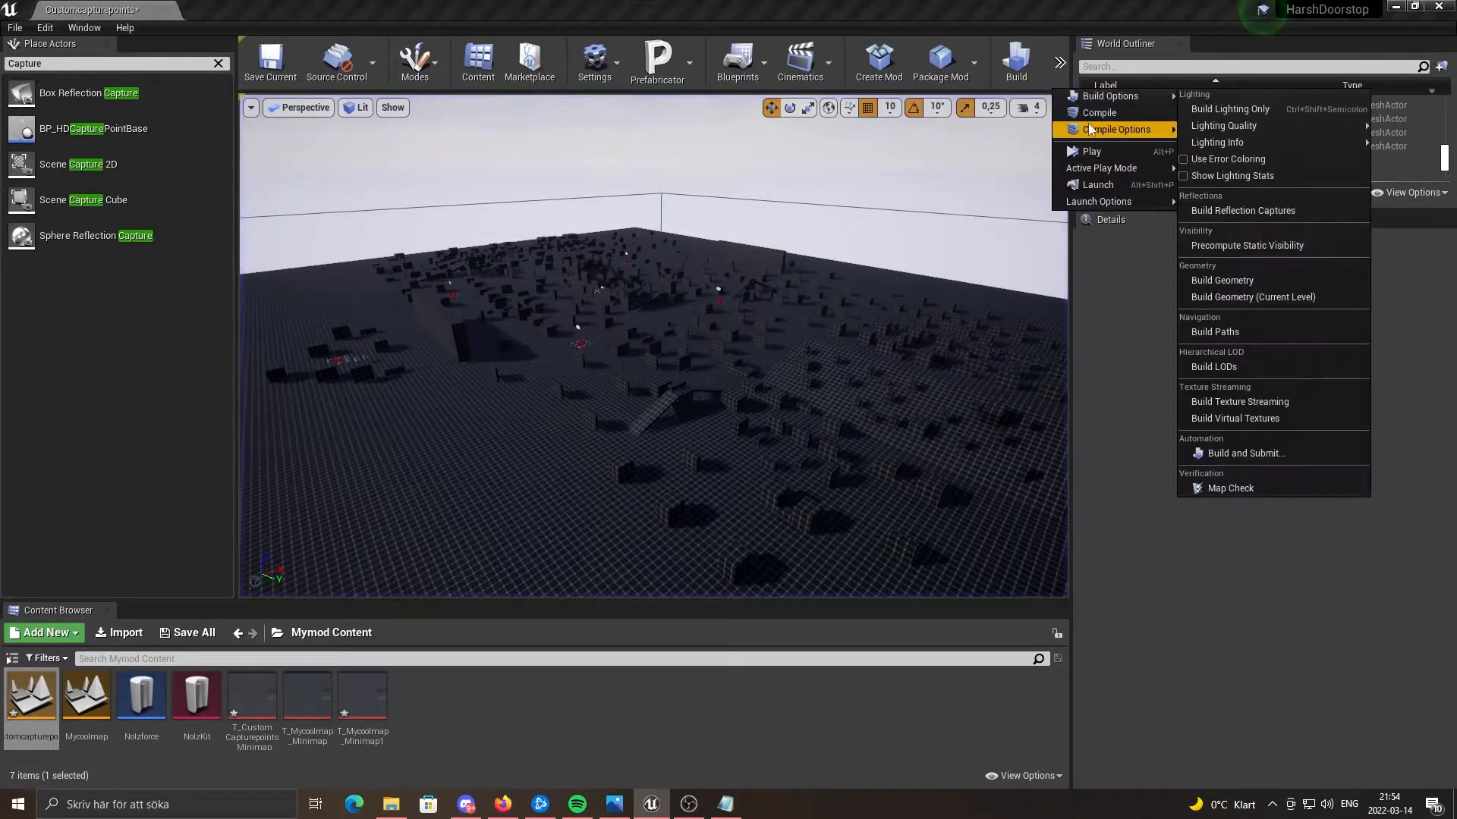
{"action": "left_click", "coordinate": [1090, 151]}
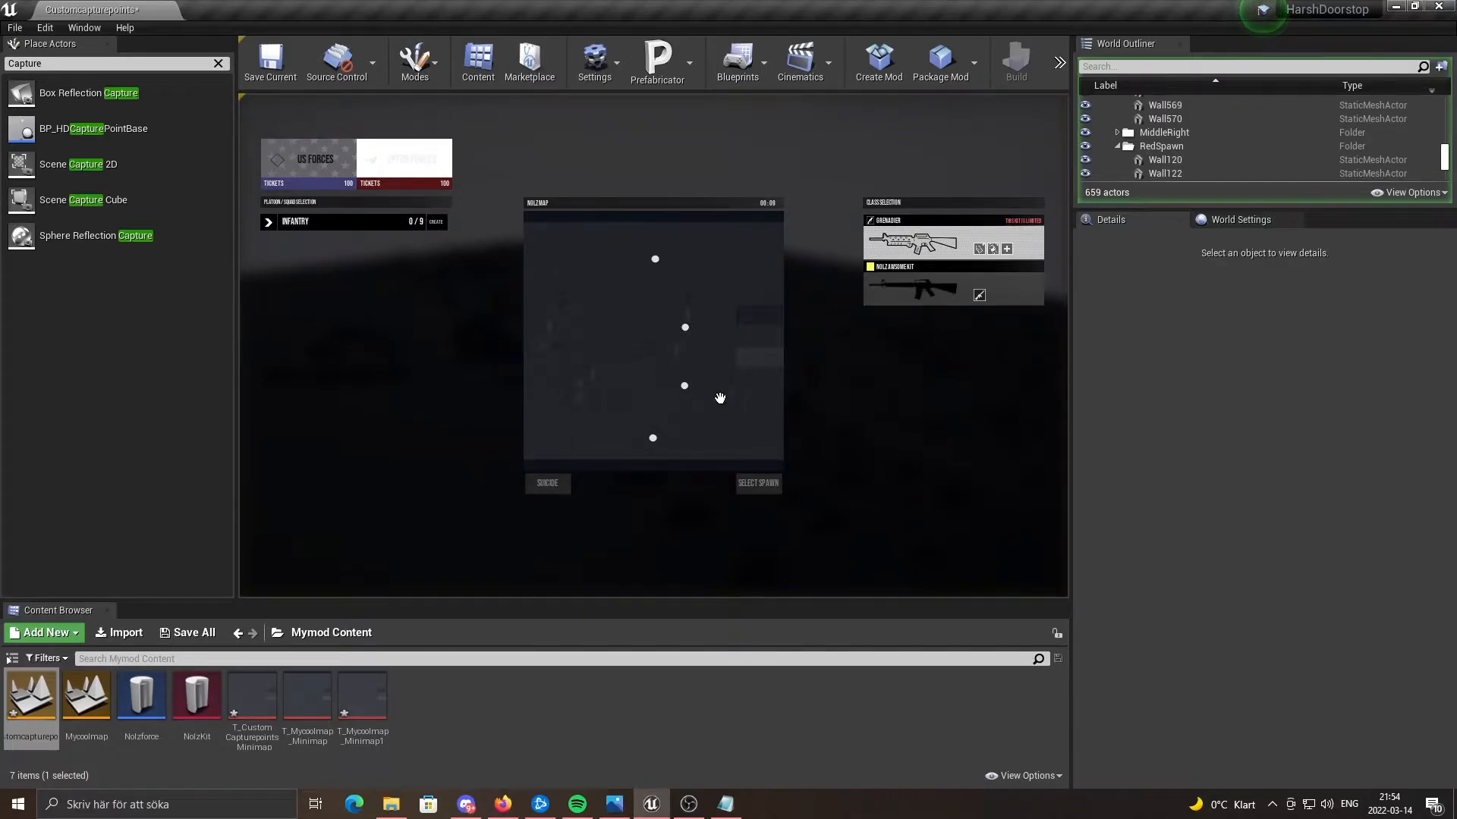
Join US Forces, pick the spawn point at the blue base, and end the play session.
{"action": "left_click", "coordinate": [319, 162]}
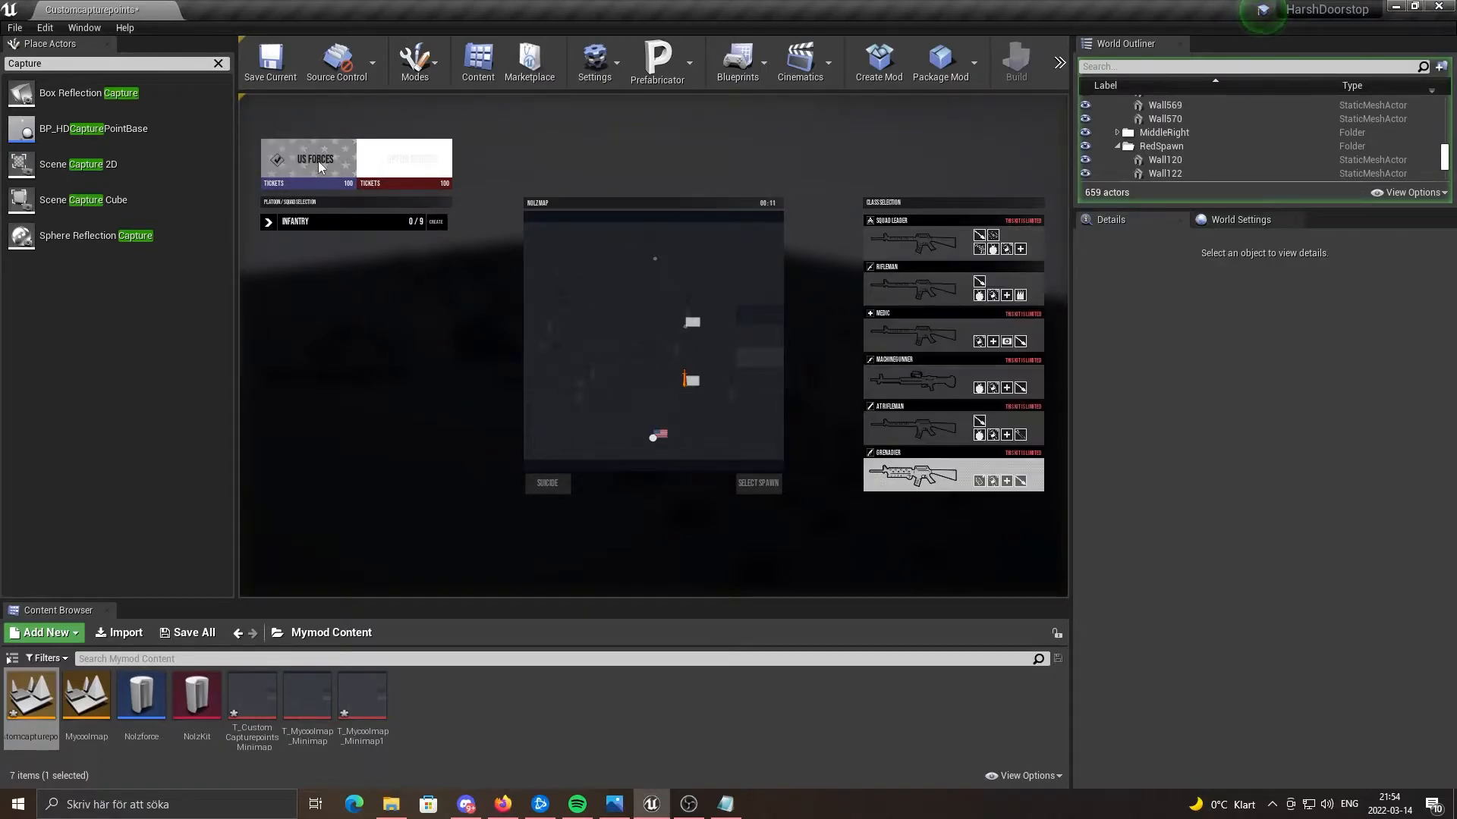
{"action": "left_click", "coordinate": [654, 439]}
{"action": "key", "text": "Escape"}
Generate a new minimap for the level from its World Settings, keeping the capture resolution at 2048.
{"action": "right_click_drag", "start_coordinate": [547, 348], "coordinate": [572, 363]}
{"action": "key", "text": "w"}
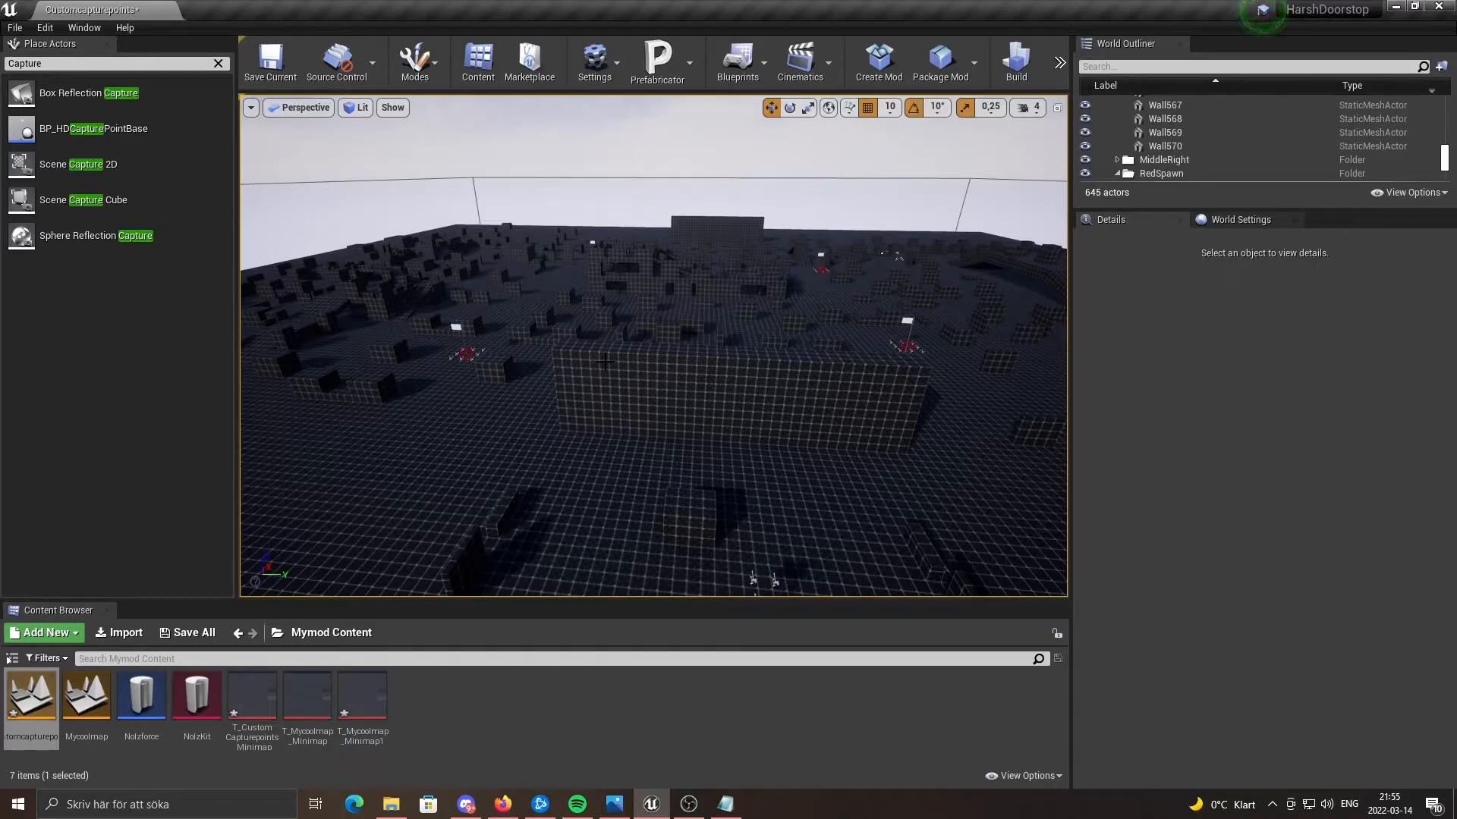
{"action": "left_click", "coordinate": [1232, 220]}
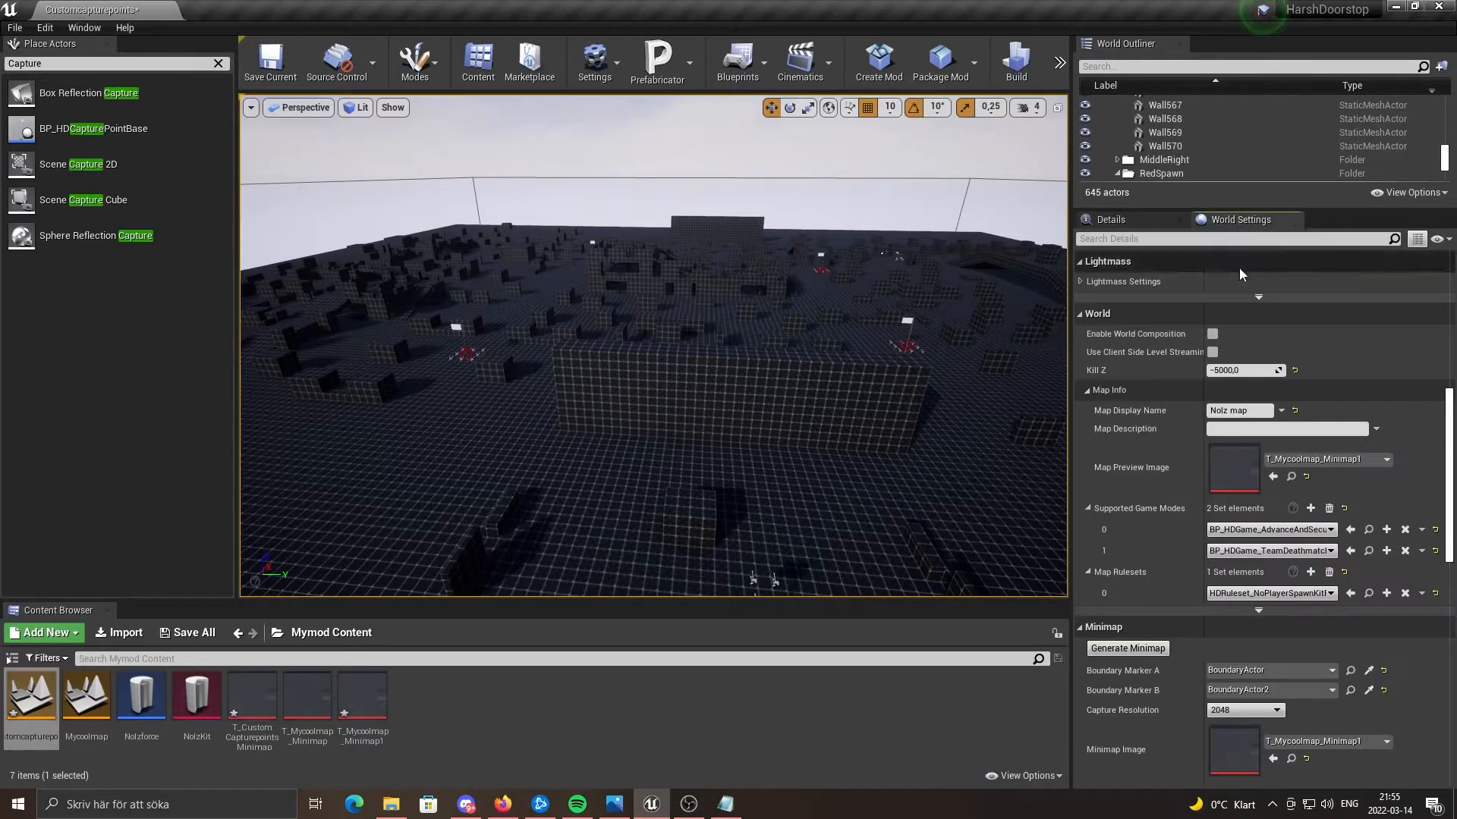
{"action": "scroll", "coordinate": [1187, 683], "scroll_direction": "down", "scroll_amount": 5}
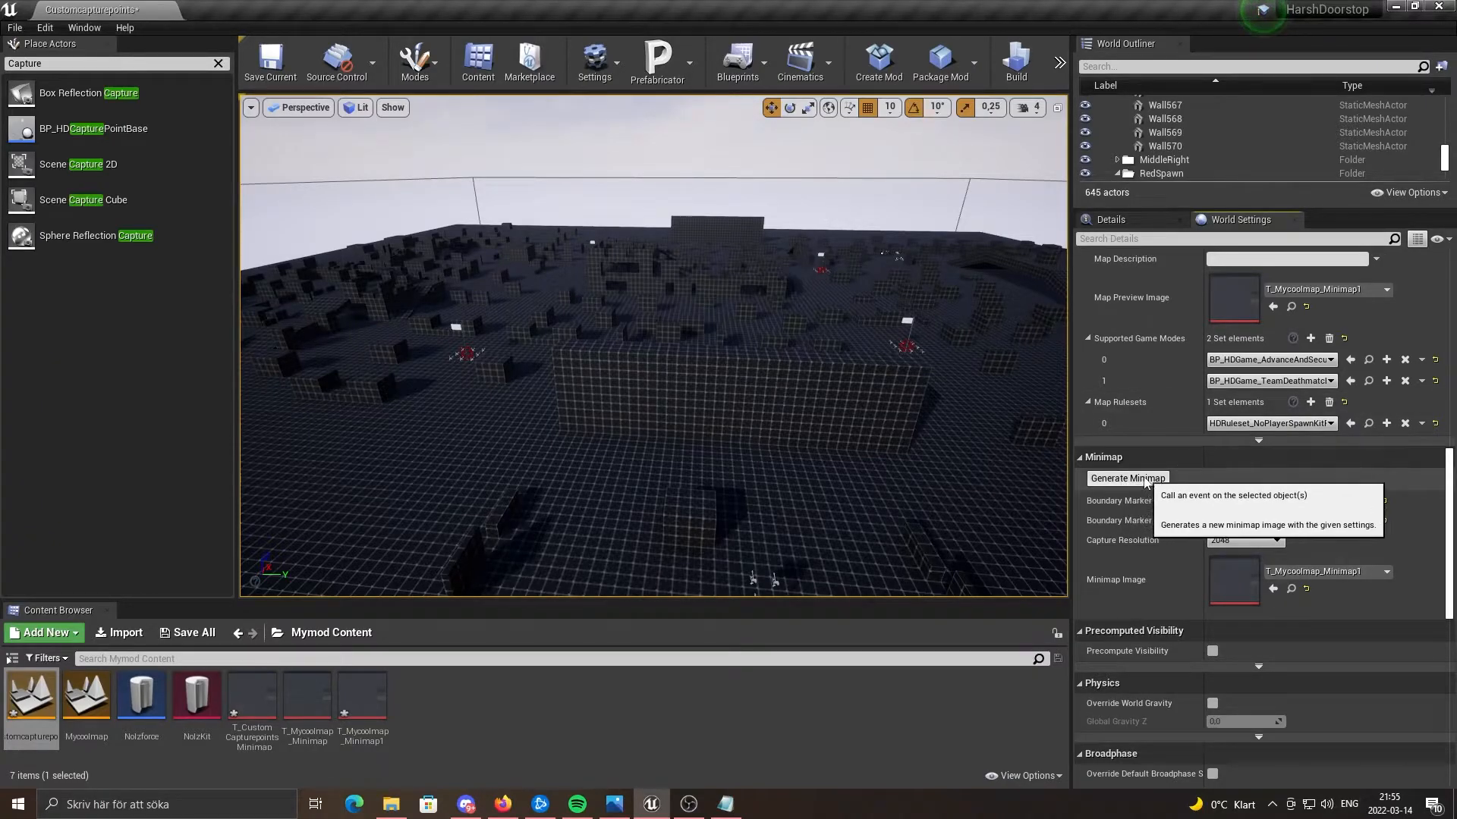
{"action": "left_click", "coordinate": [1245, 541]}
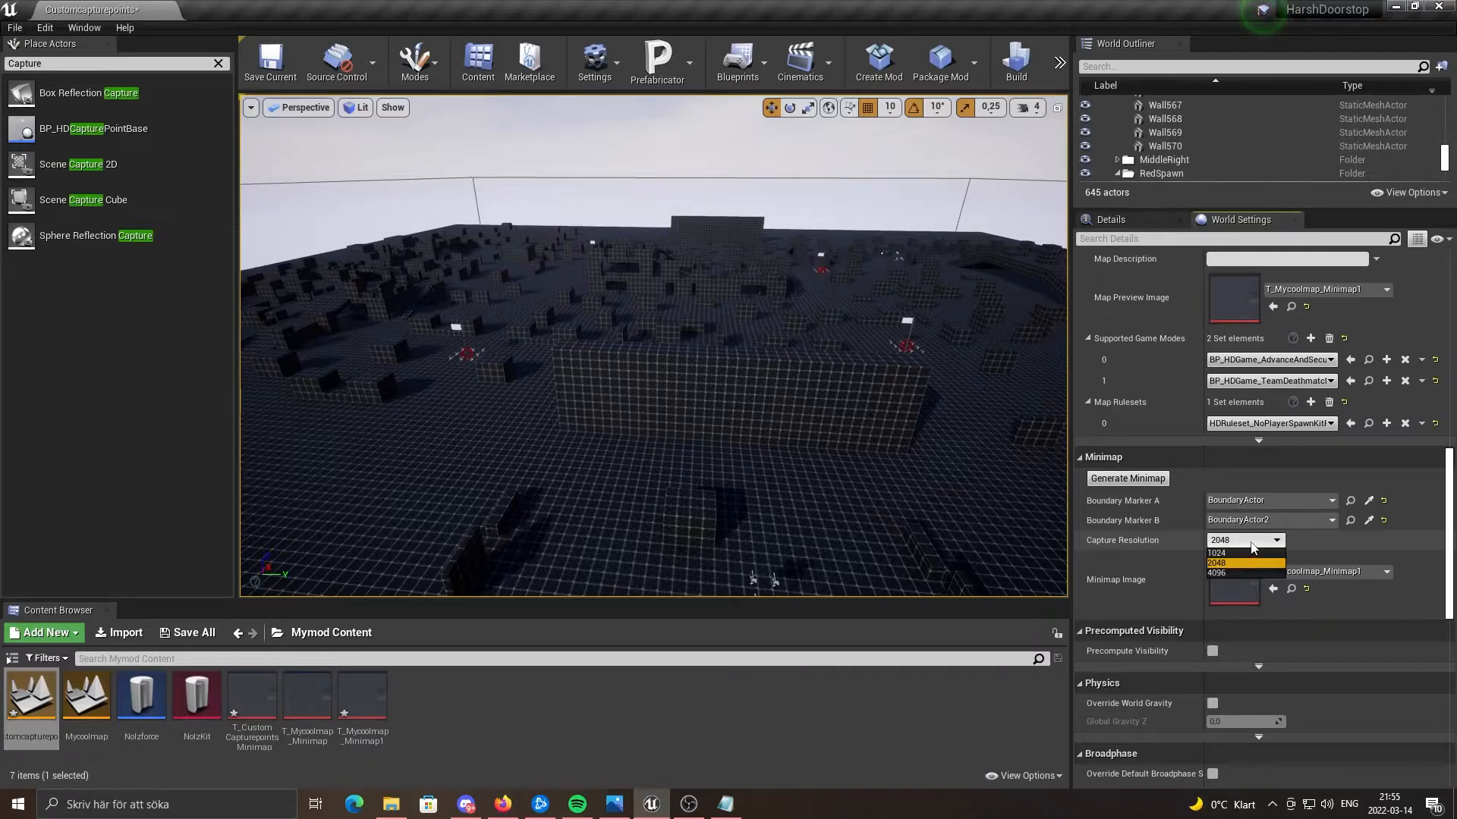
{"action": "left_click", "coordinate": [1248, 563]}
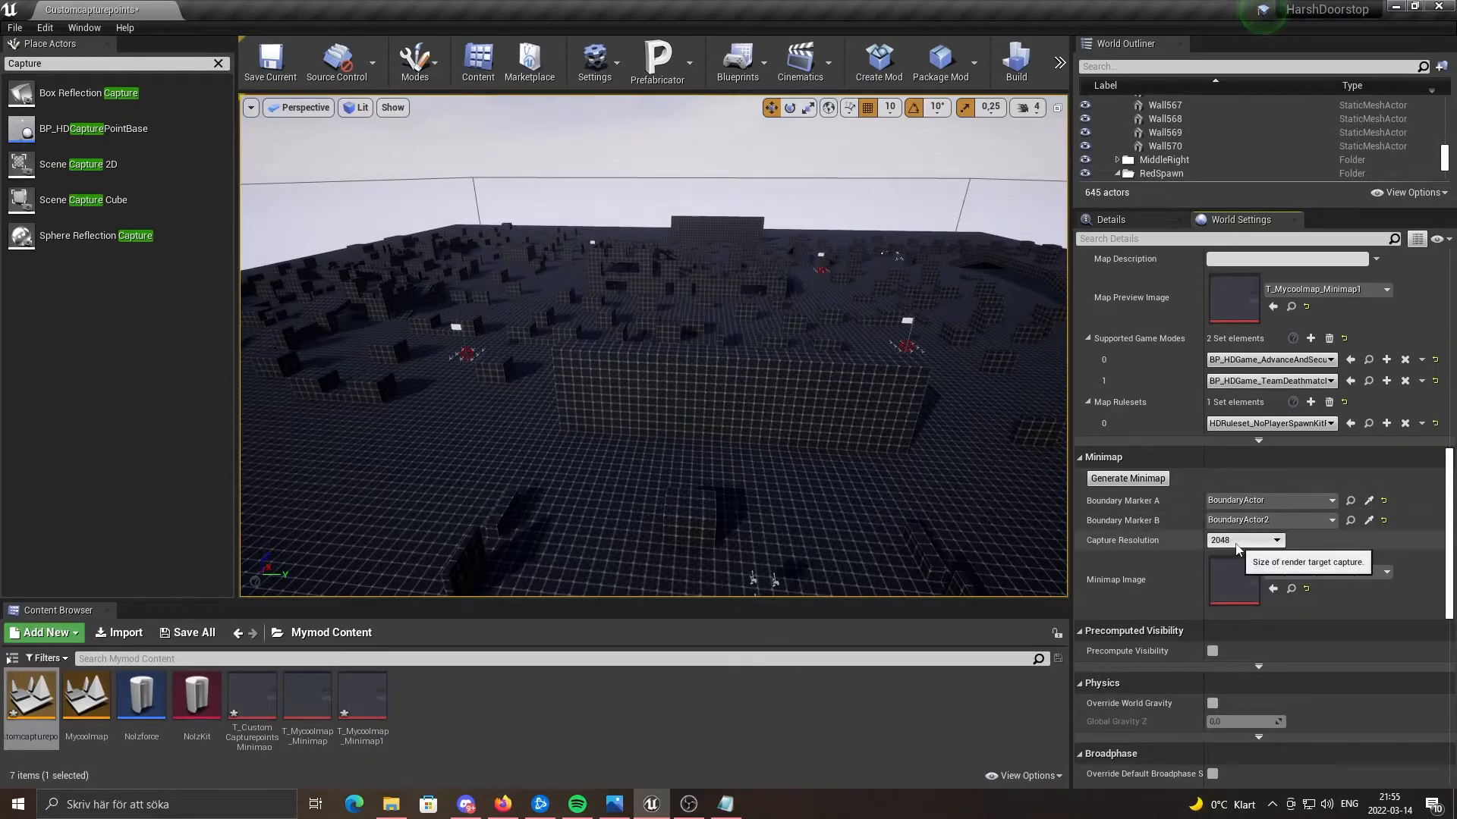
{"action": "left_click", "coordinate": [1232, 541]}
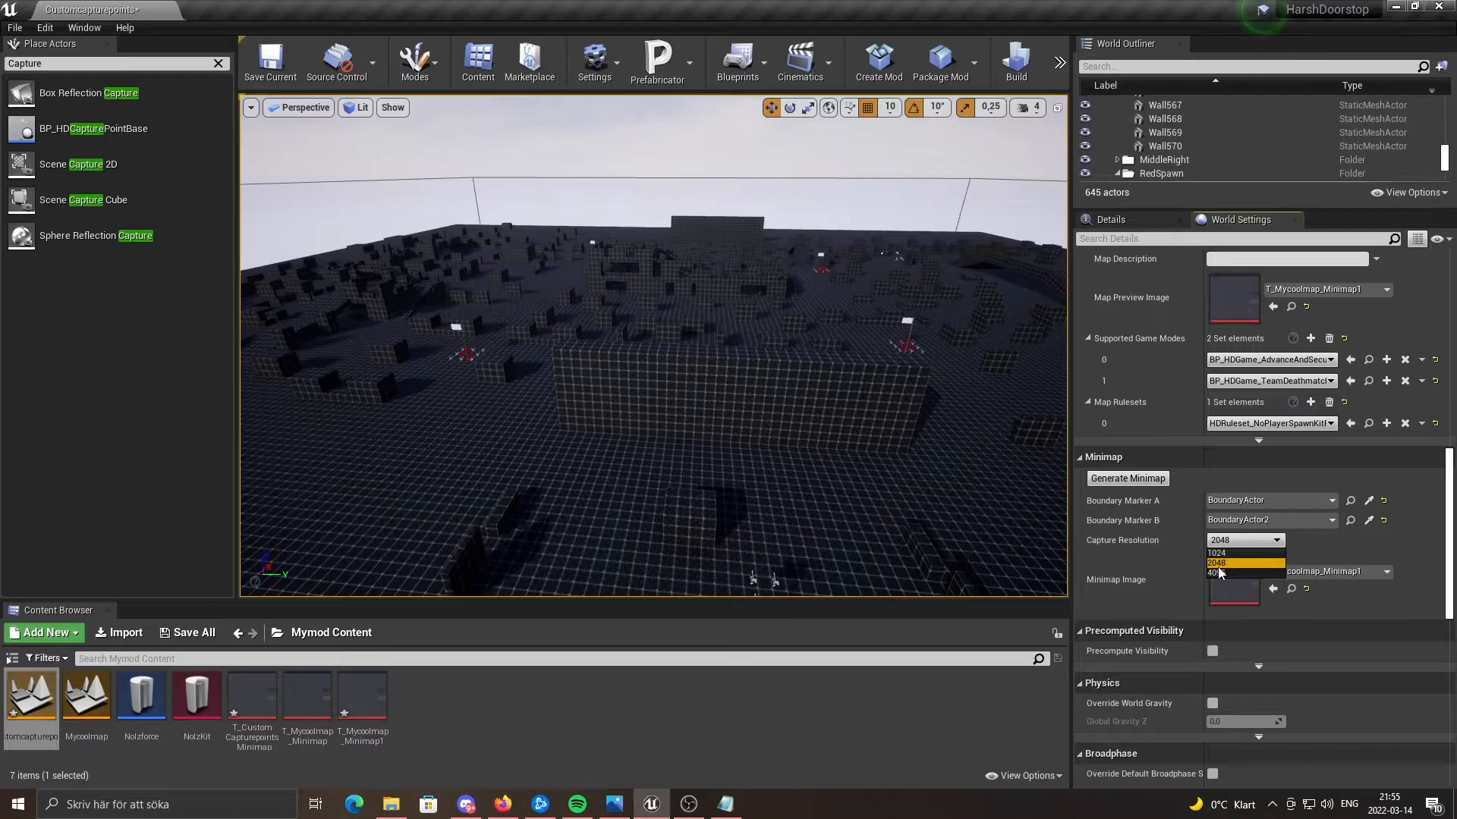
{"action": "left_click", "coordinate": [1233, 564]}
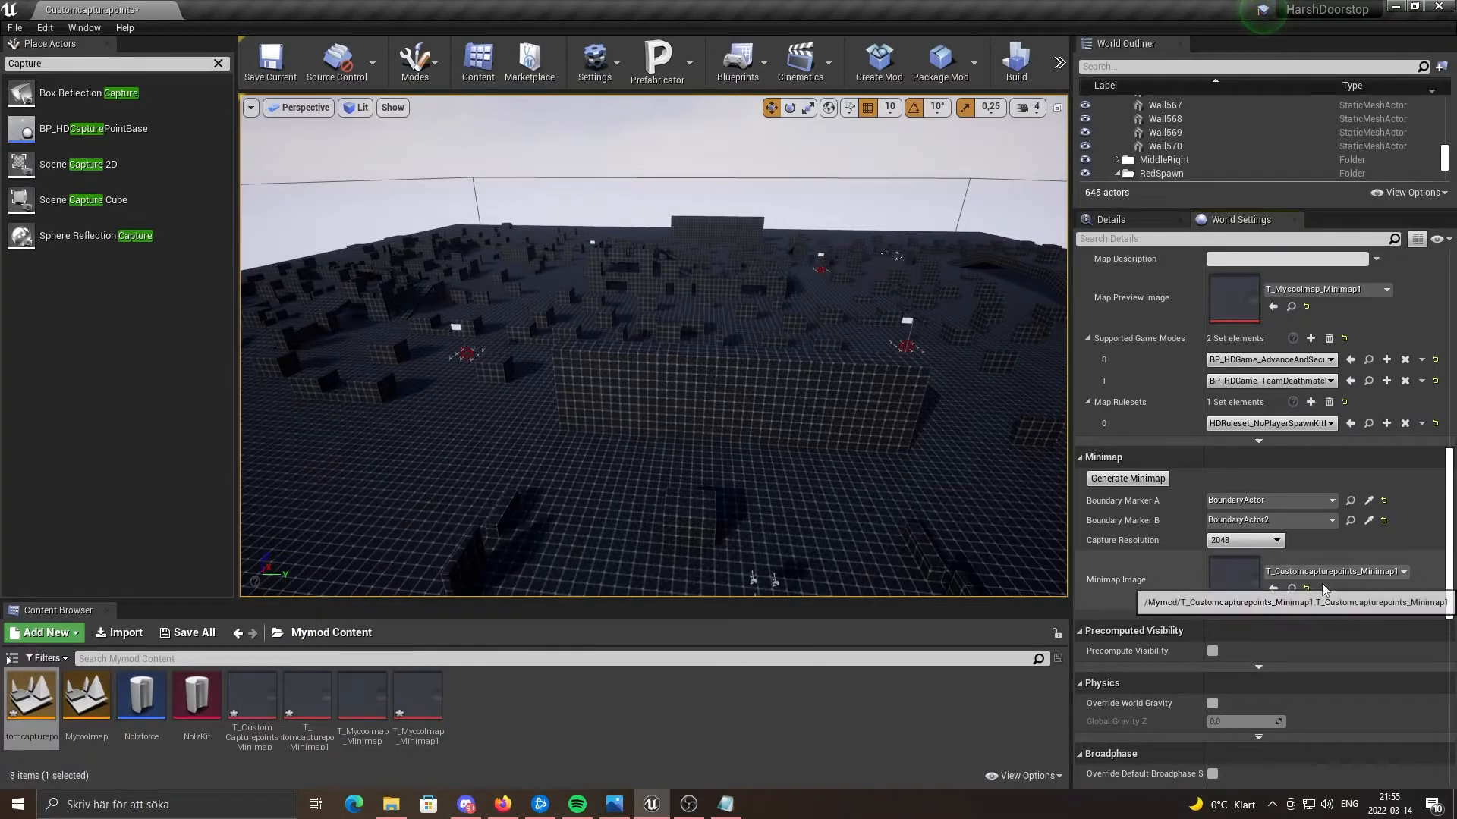
Set the Map Preview Image to the T_Customcapturepoints_Minimap1 texture in the level's Map Info.
{"action": "scroll", "coordinate": [1328, 580], "scroll_direction": "up", "scroll_amount": 3}
{"action": "scroll", "coordinate": [1329, 578], "scroll_direction": "up", "scroll_amount": 2}
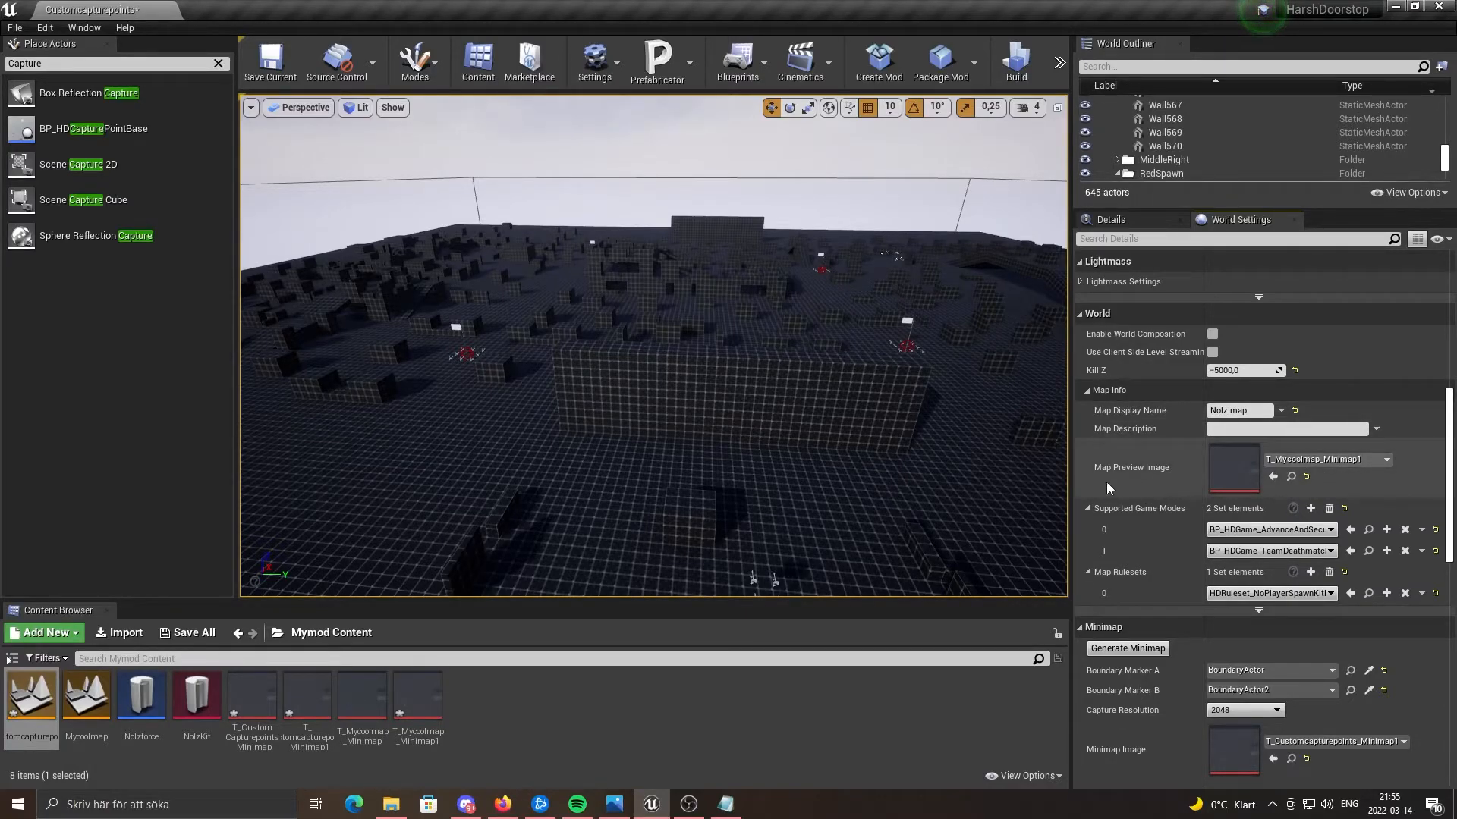
{"action": "scroll", "coordinate": [1145, 476], "scroll_direction": "down", "scroll_amount": 2}
{"action": "scroll", "coordinate": [1175, 436], "scroll_direction": "up", "scroll_amount": 1}
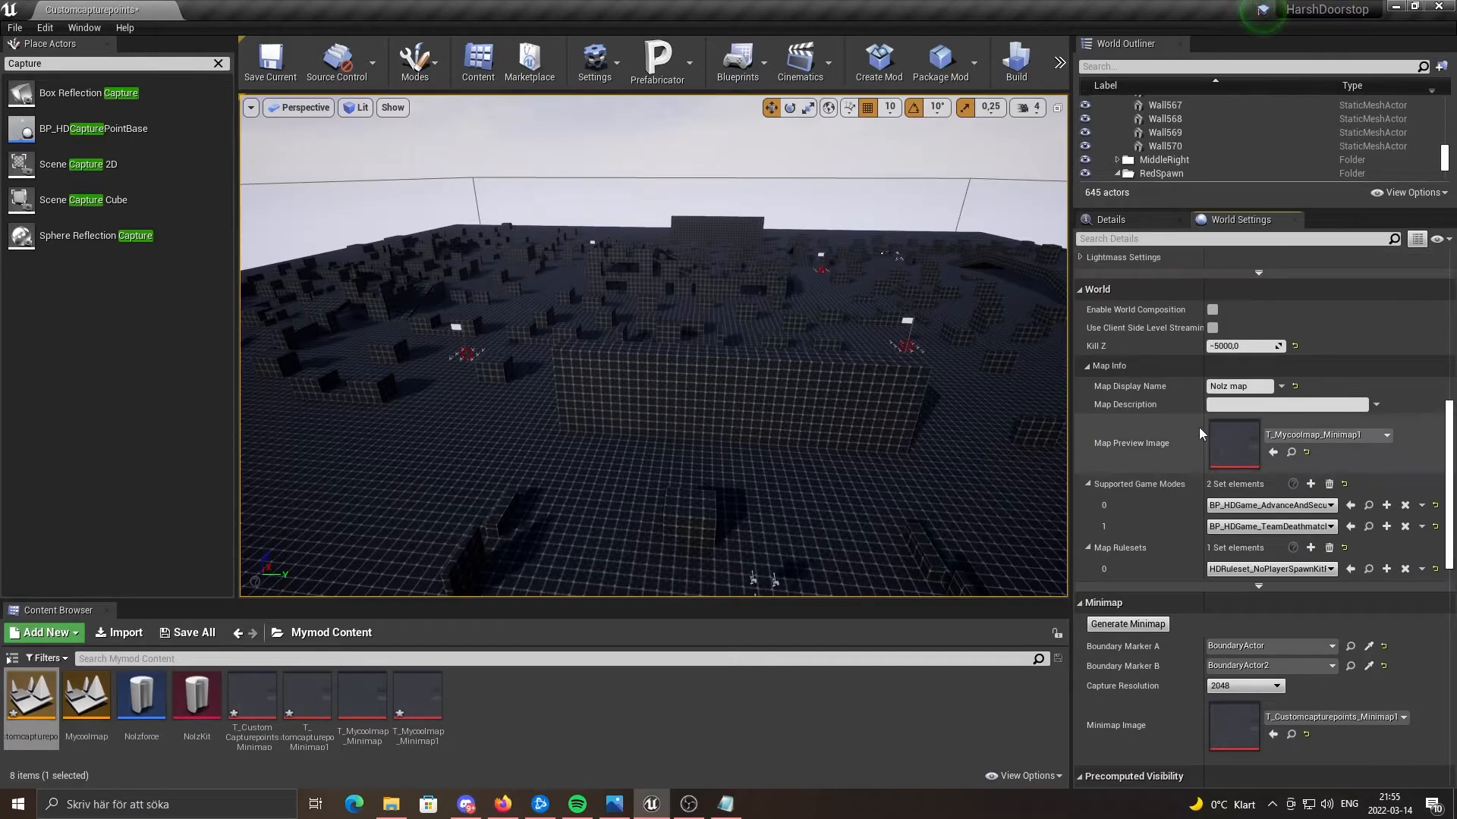
{"action": "left_click", "coordinate": [1306, 435]}
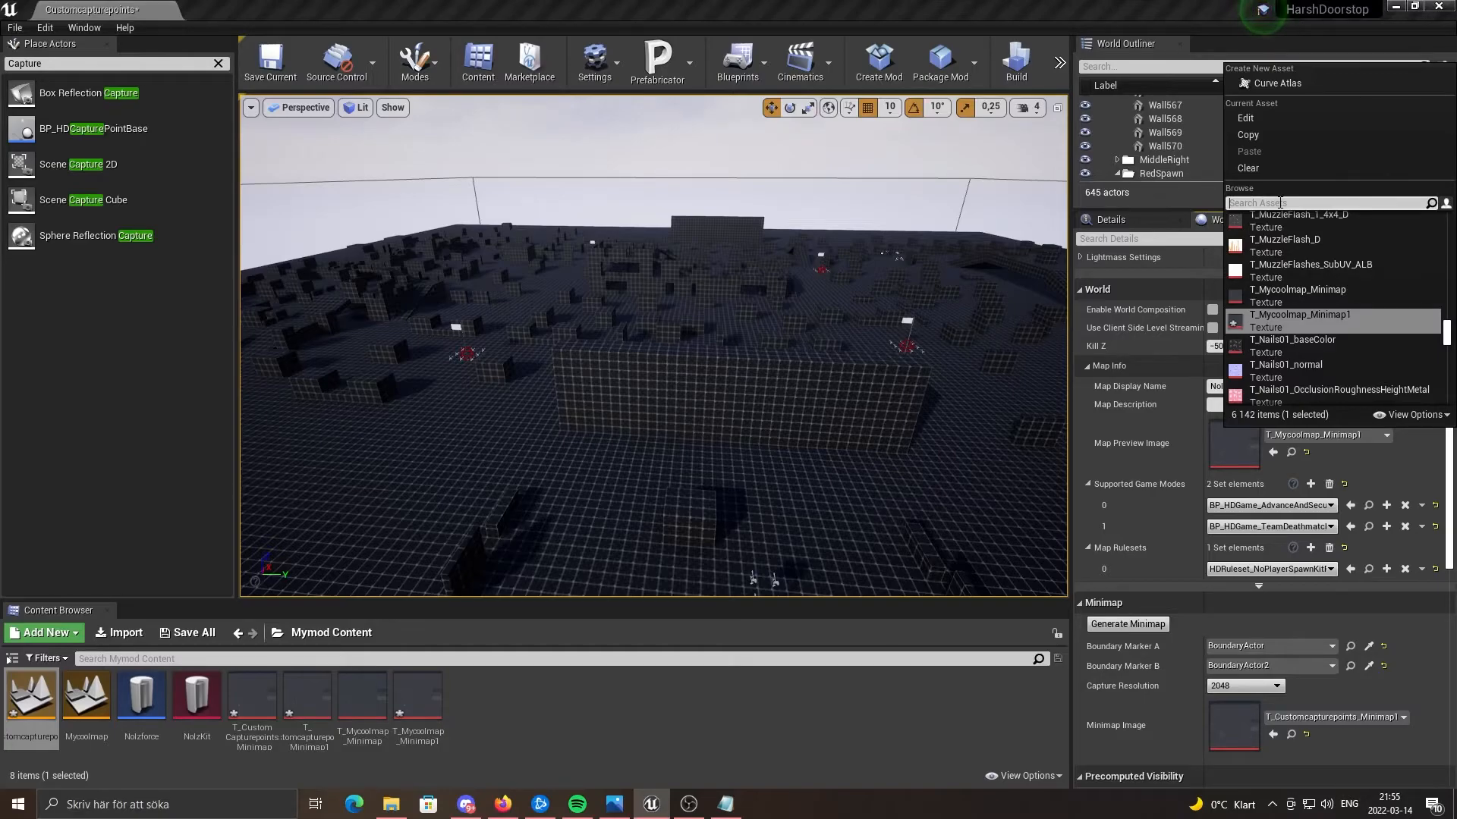
{"action": "type", "text": "Captire"}
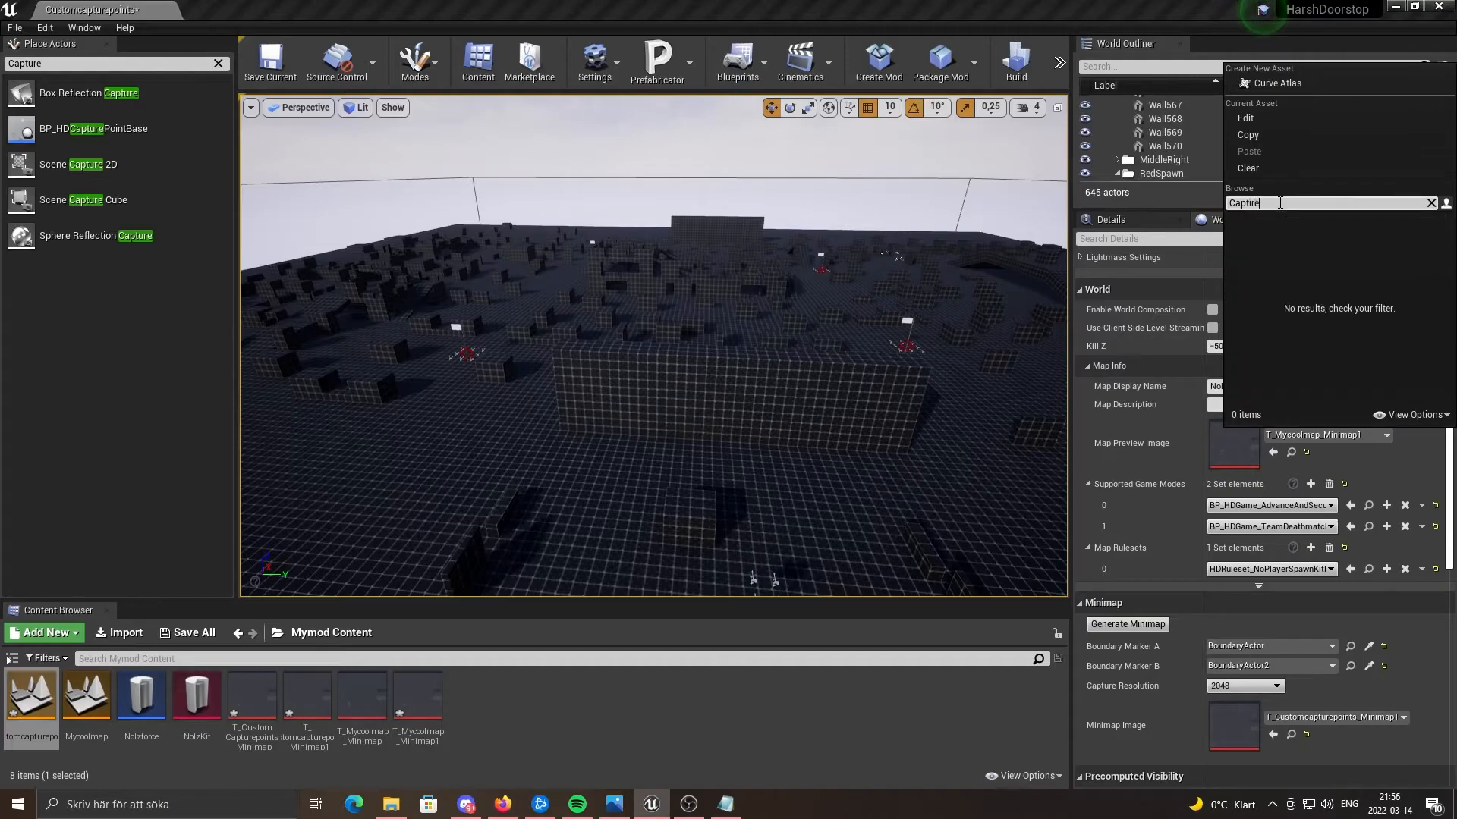
{"action": "key", "text": "BackSpace"}
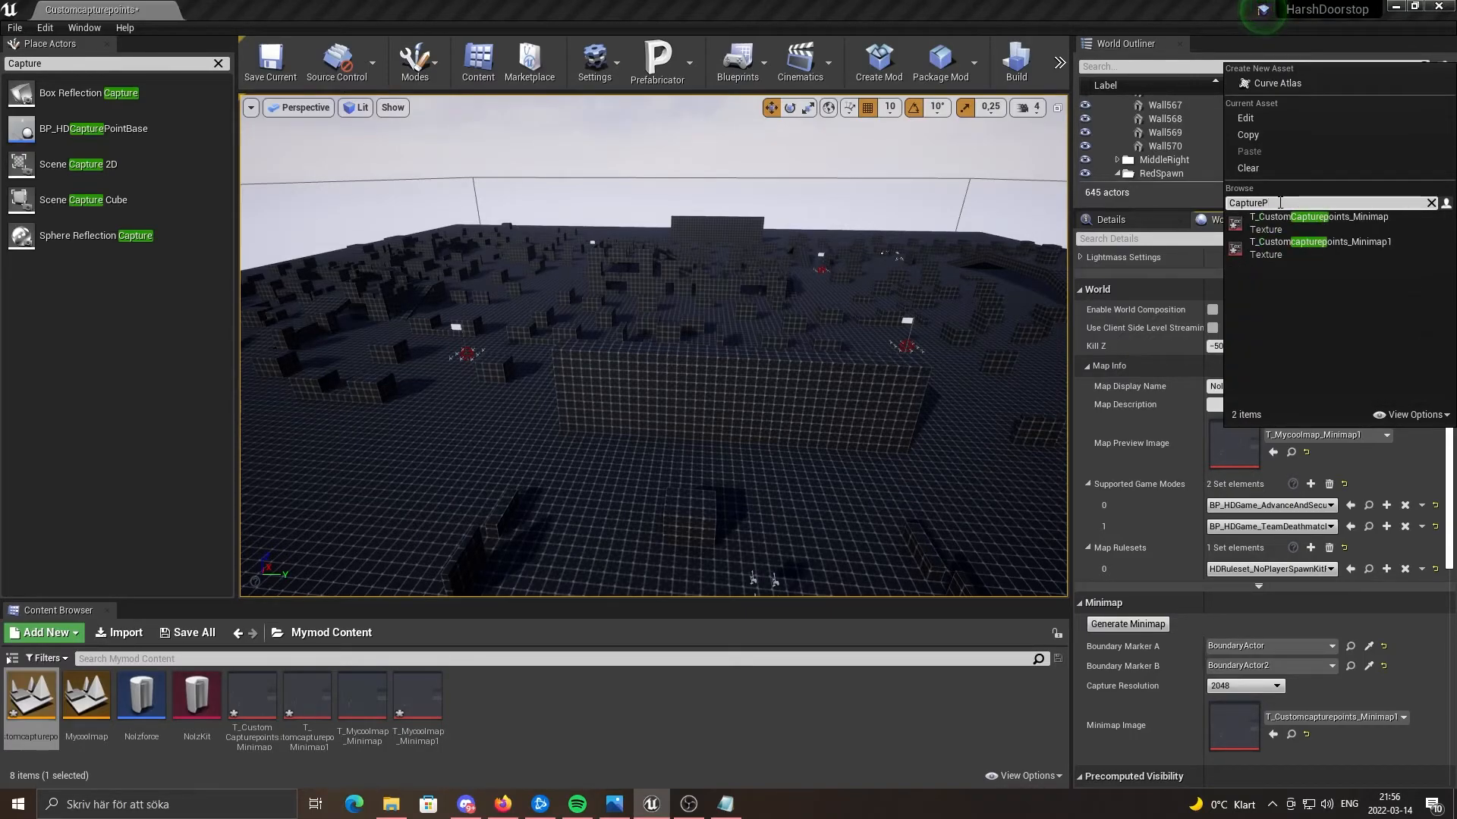
{"action": "left_click", "coordinate": [1300, 243]}
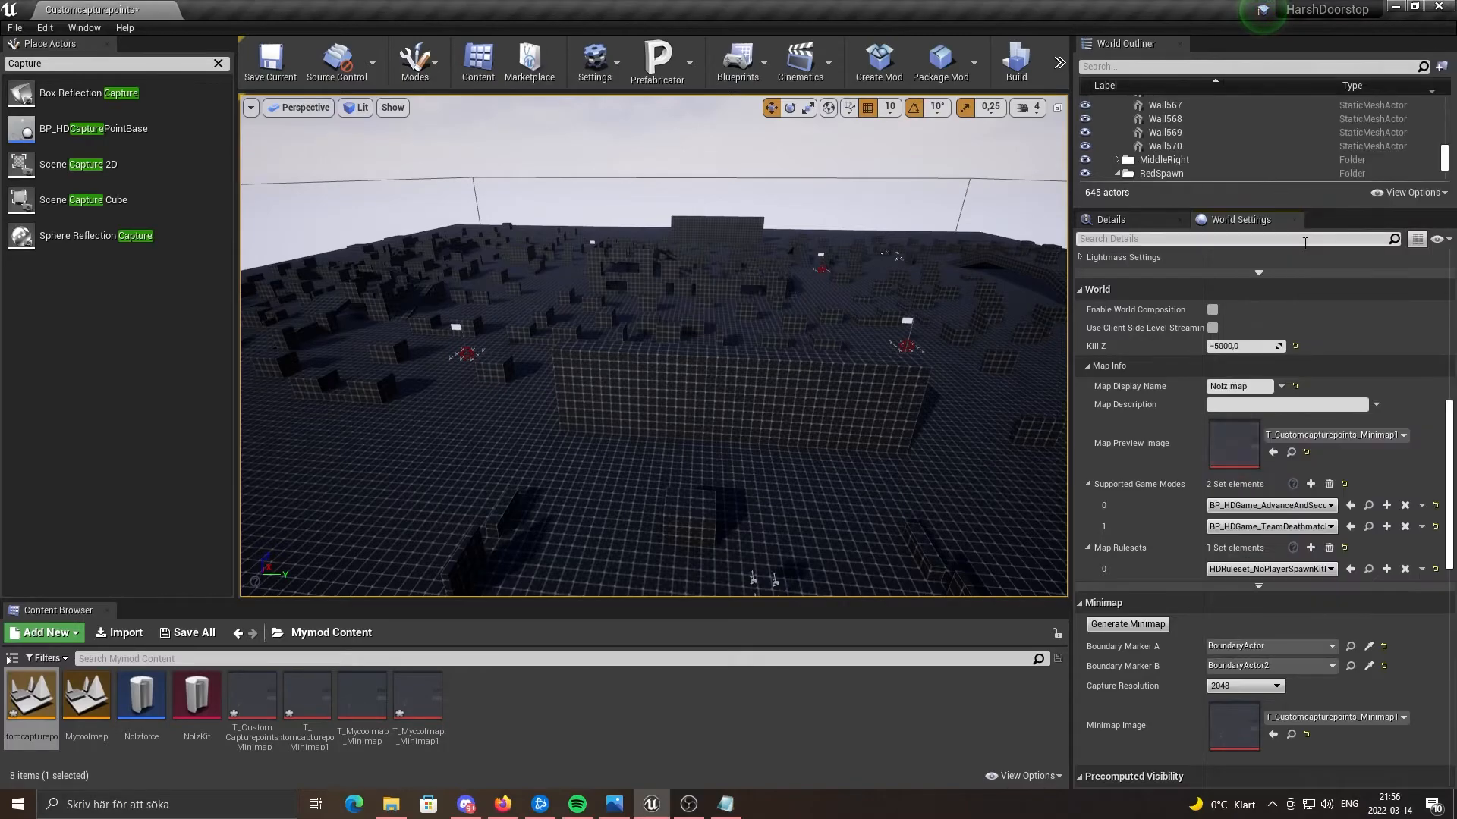
Save the level and play it in the editor to check the spawn map.
{"action": "key", "text": "s"}
{"action": "mouse_move", "coordinate": [507, 238]}
{"action": "right_mouse_down"}
{"action": "mouse_move", "coordinate": [508, 295]}
{"action": "mouse_move", "coordinate": [507, 243]}
{"action": "mouse_move", "coordinate": [520, 245]}
{"action": "right_mouse_up"}
{"action": "key", "text": "w"}
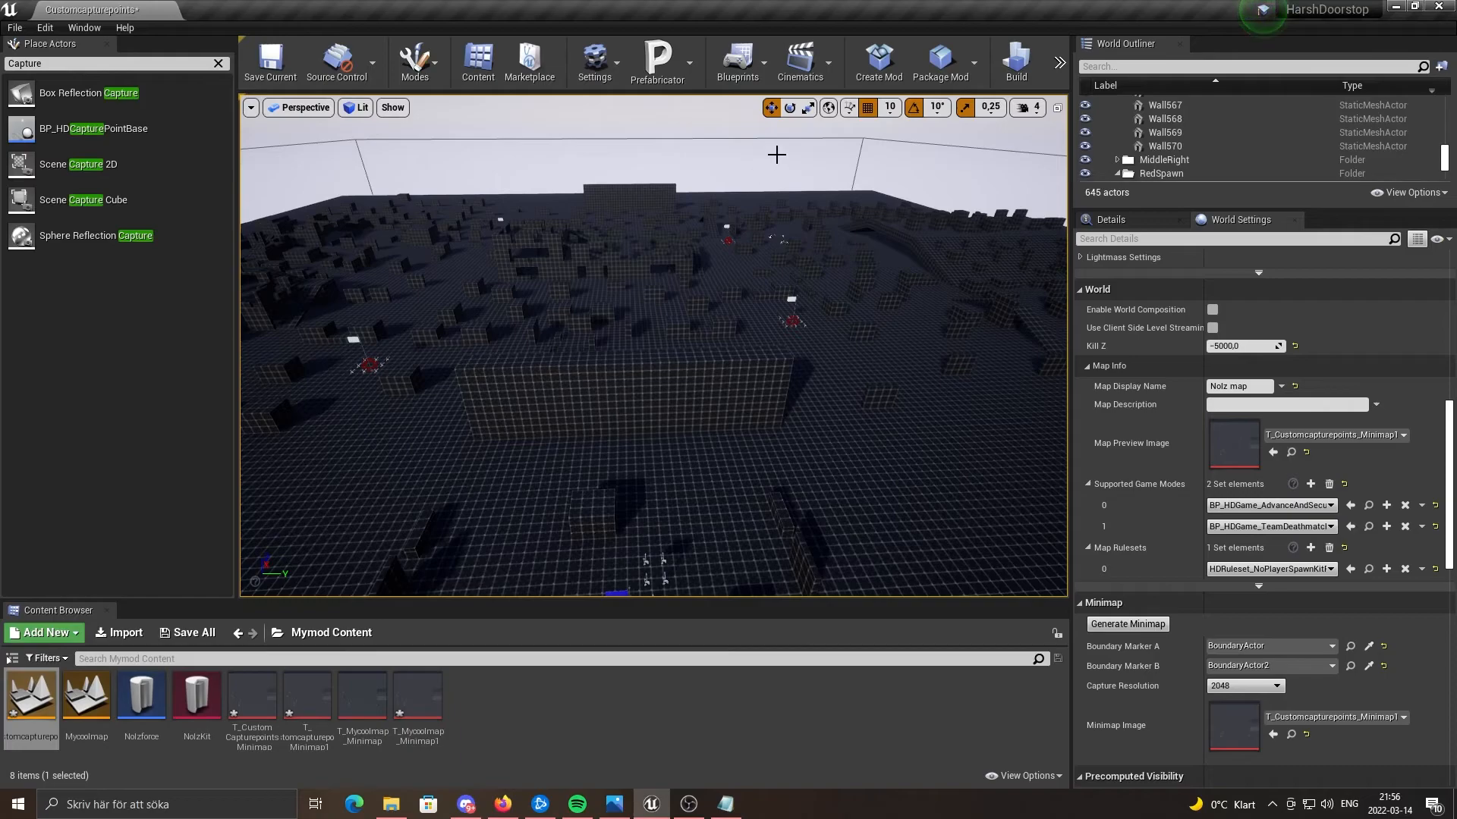
{"action": "key", "text": "ctrl+s"}
{"action": "left_click", "coordinate": [1059, 62]}
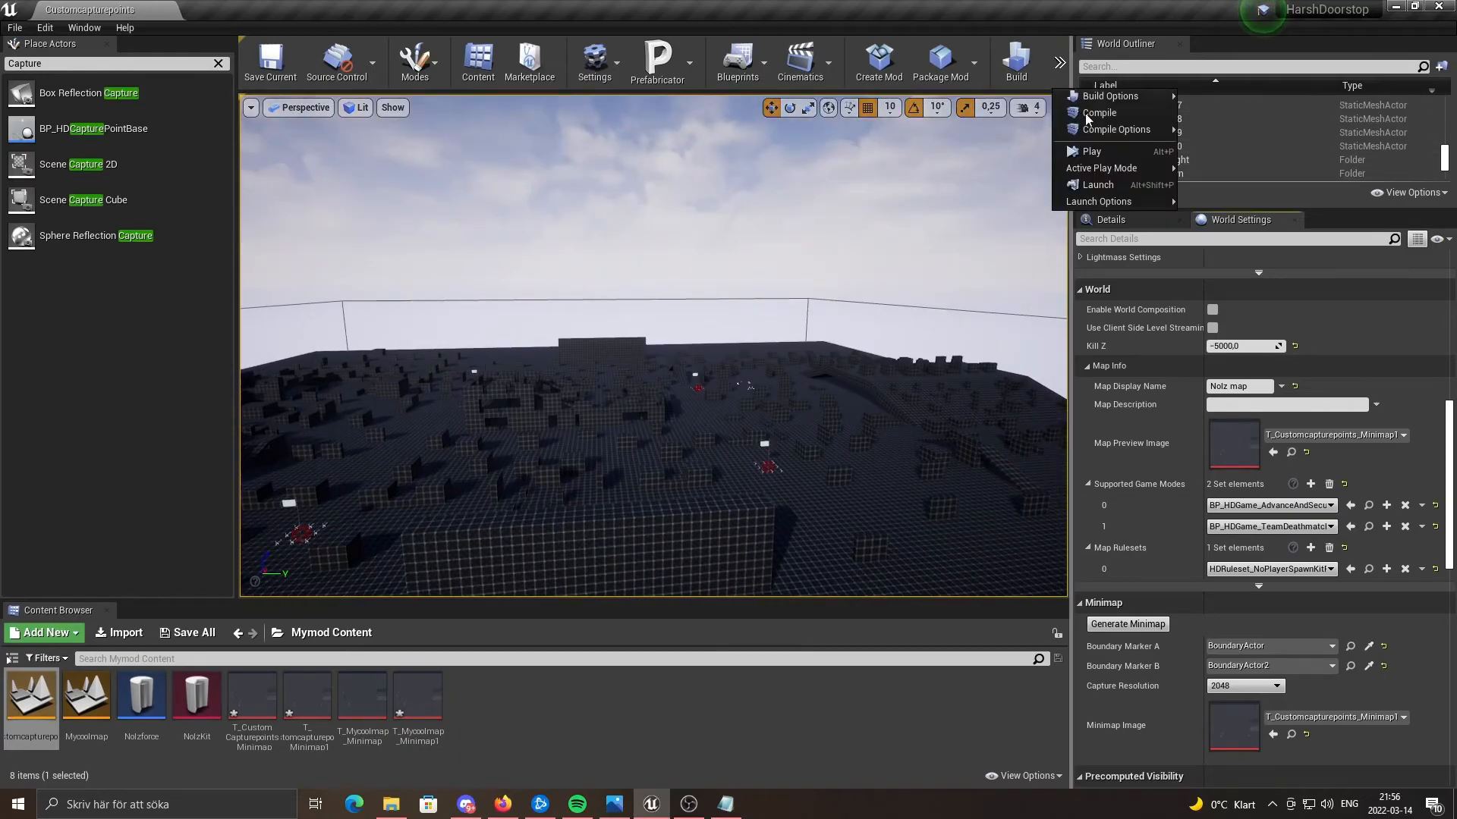
{"action": "left_click", "coordinate": [1091, 151]}
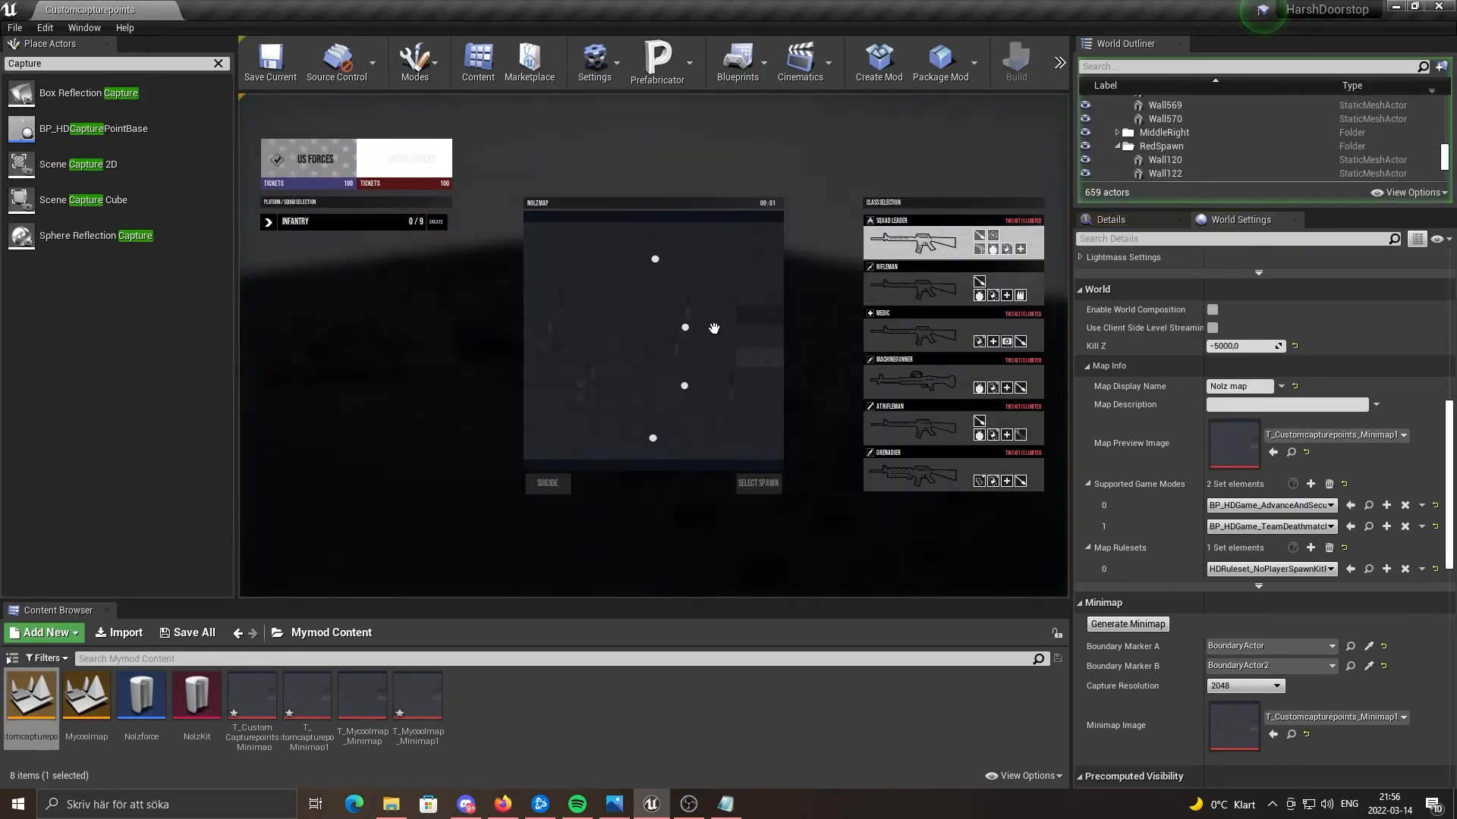